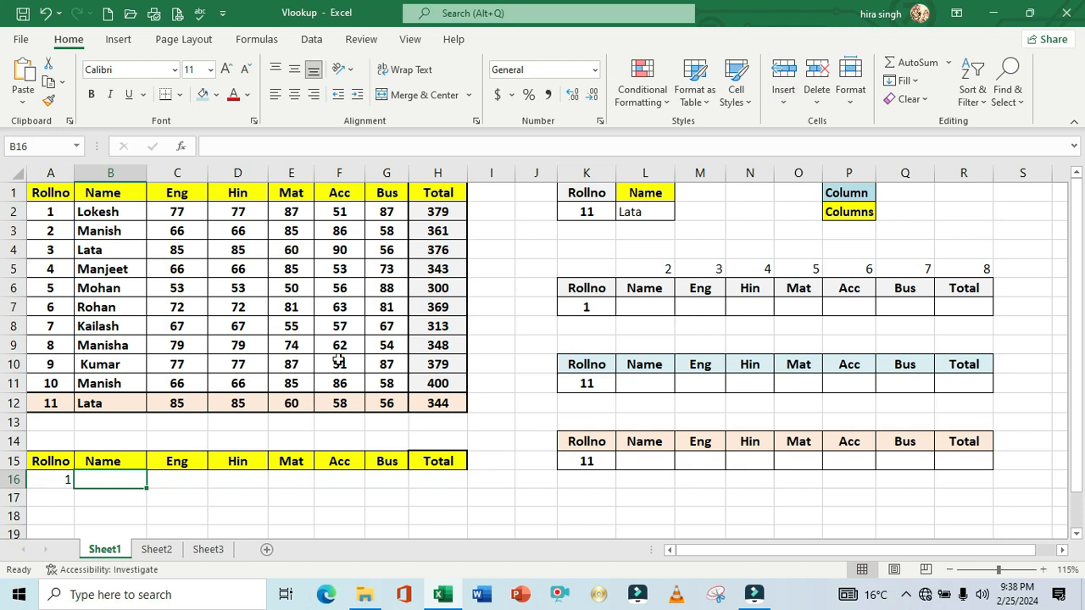
Examine the Rollno to Total headers in row 15 and the lookup row beneath them, A16:H16
click(169, 481)
click(118, 477)
click(51, 484)
drag(96, 483, 438, 477)
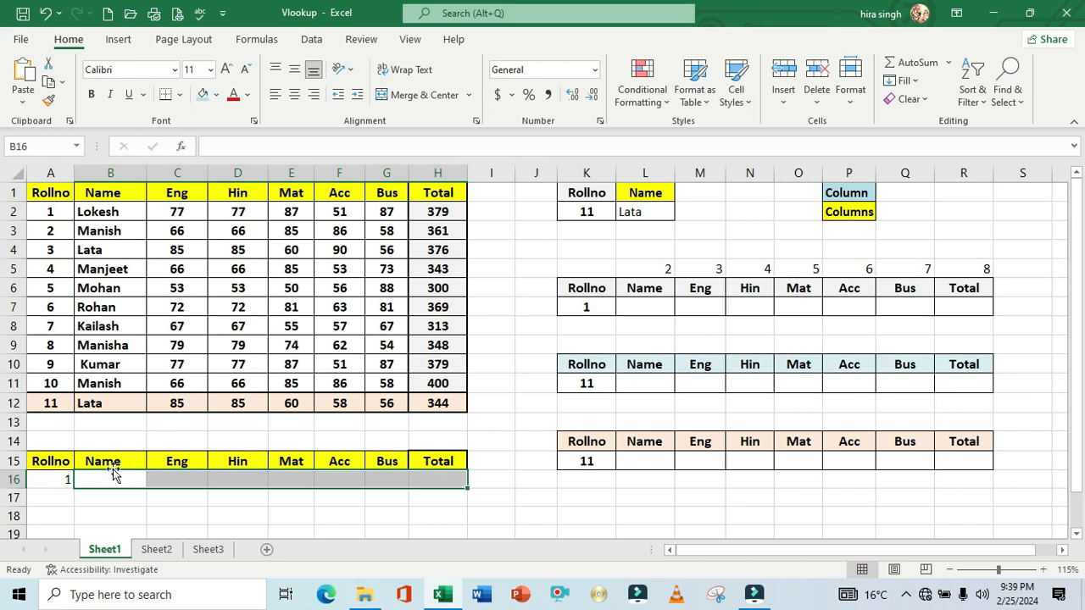
click(53, 465)
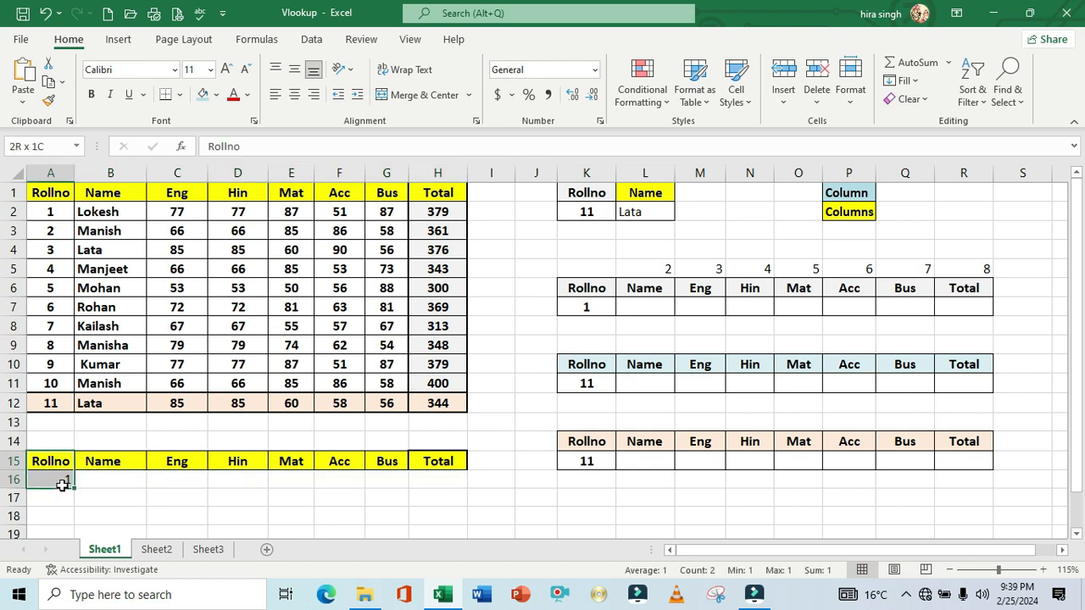
click(178, 464)
drag(121, 462, 121, 479)
drag(422, 465, 424, 478)
click(321, 487)
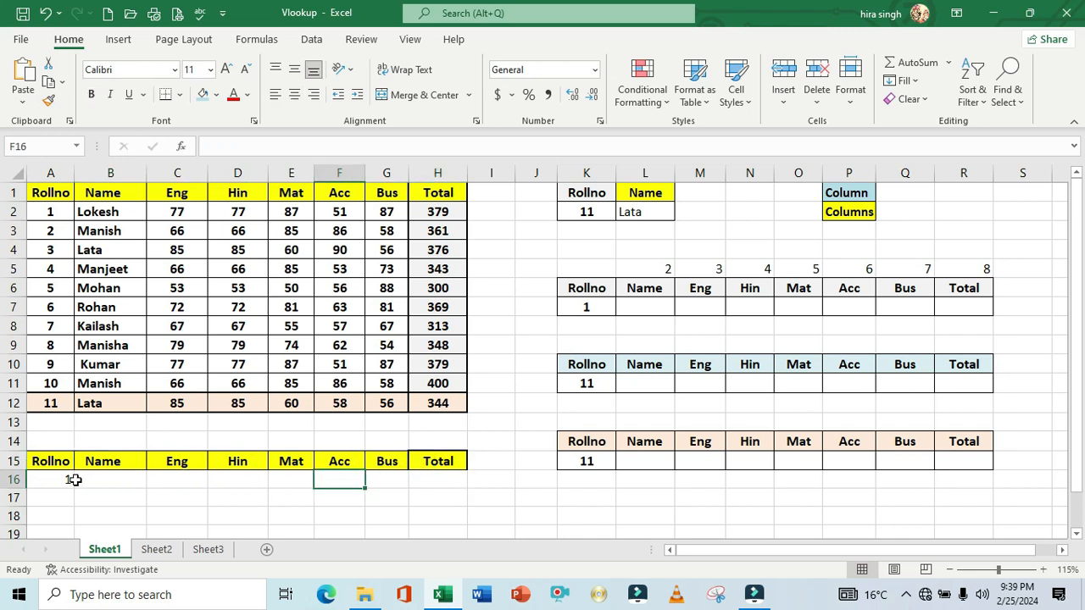
drag(63, 480, 426, 482)
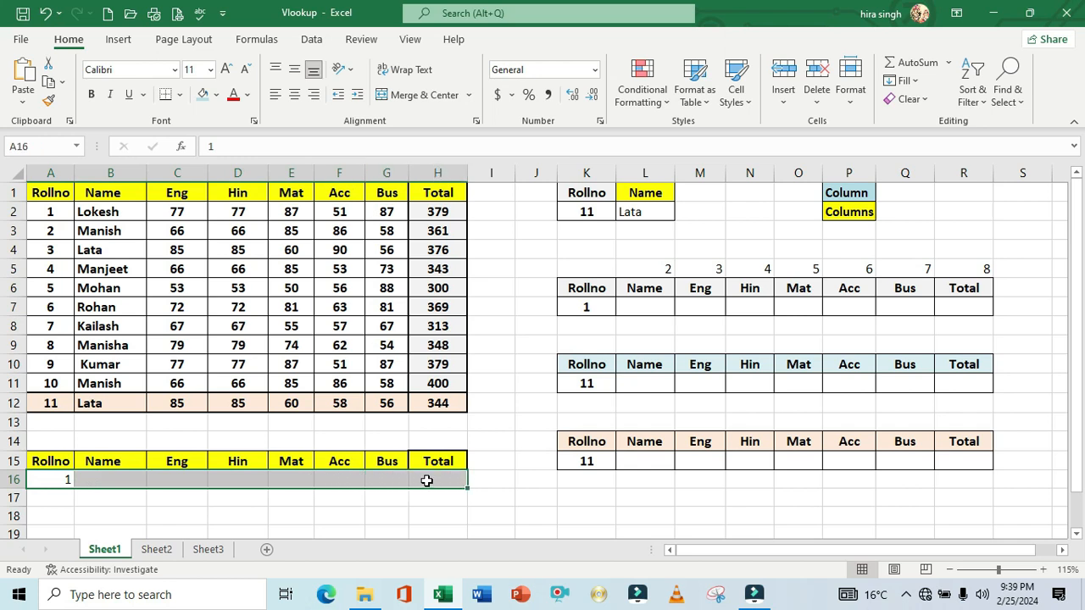
click(202, 500)
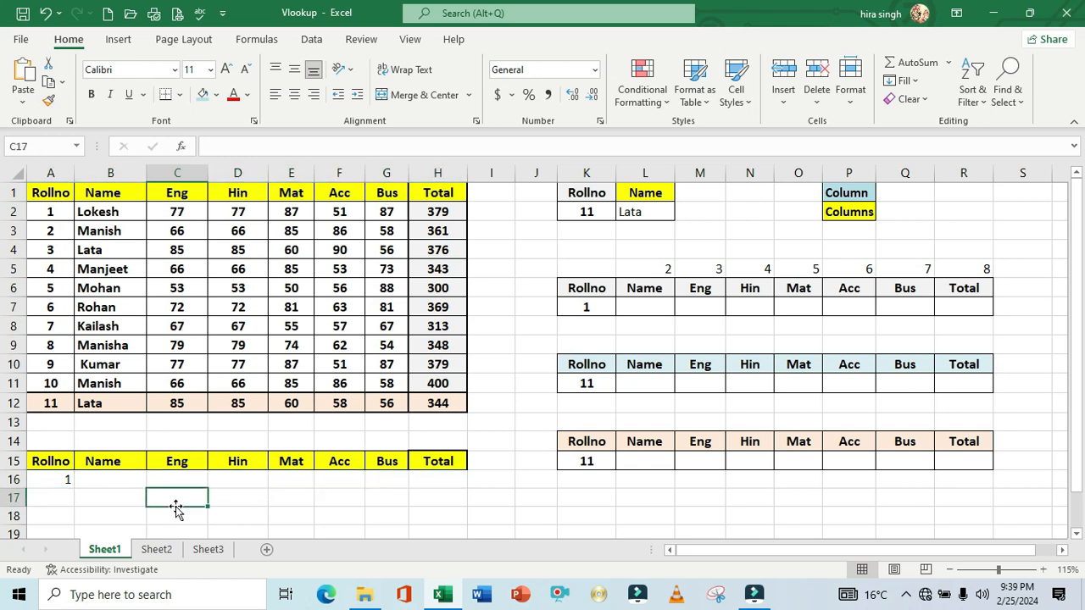
Start a VLOOKUP formula in B16 using A16 as lookup value, A1:H12 as table array and 2 as column index
click(123, 482)
text(=vl)
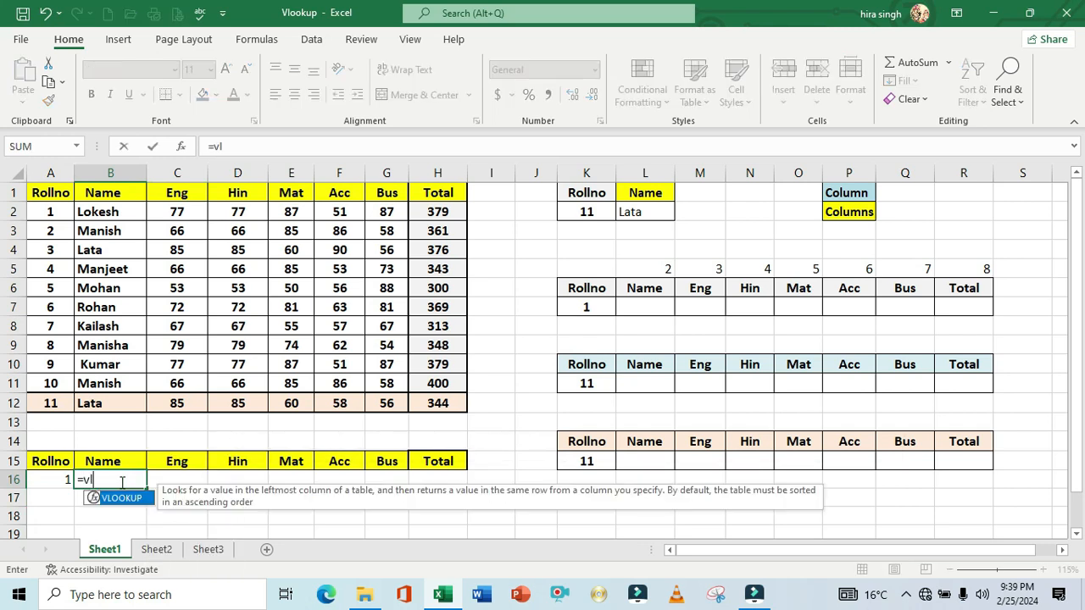
key(Tab)
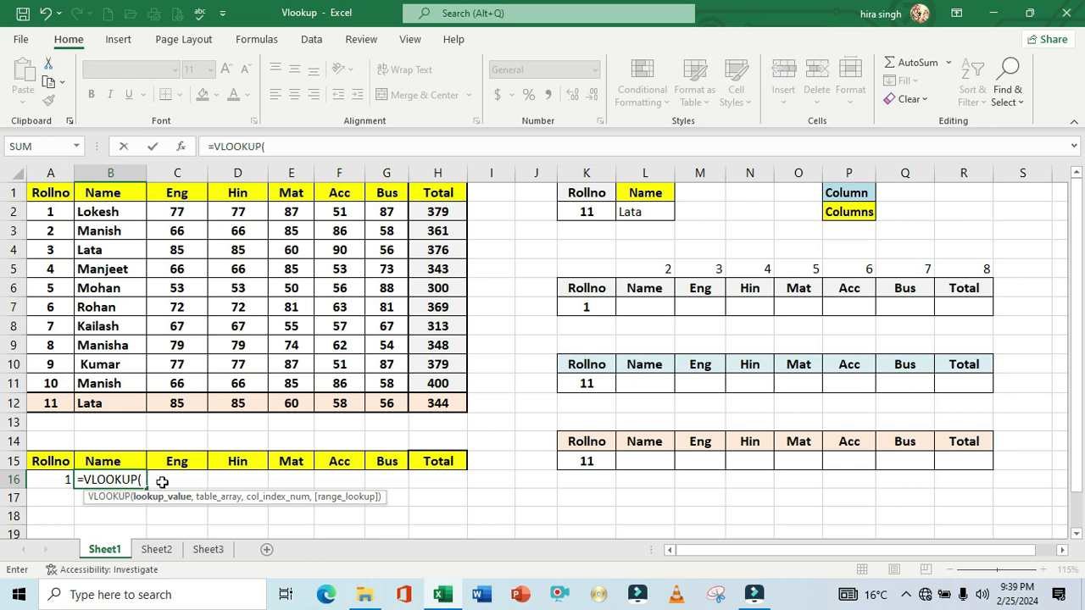
drag(219, 498, 222, 518)
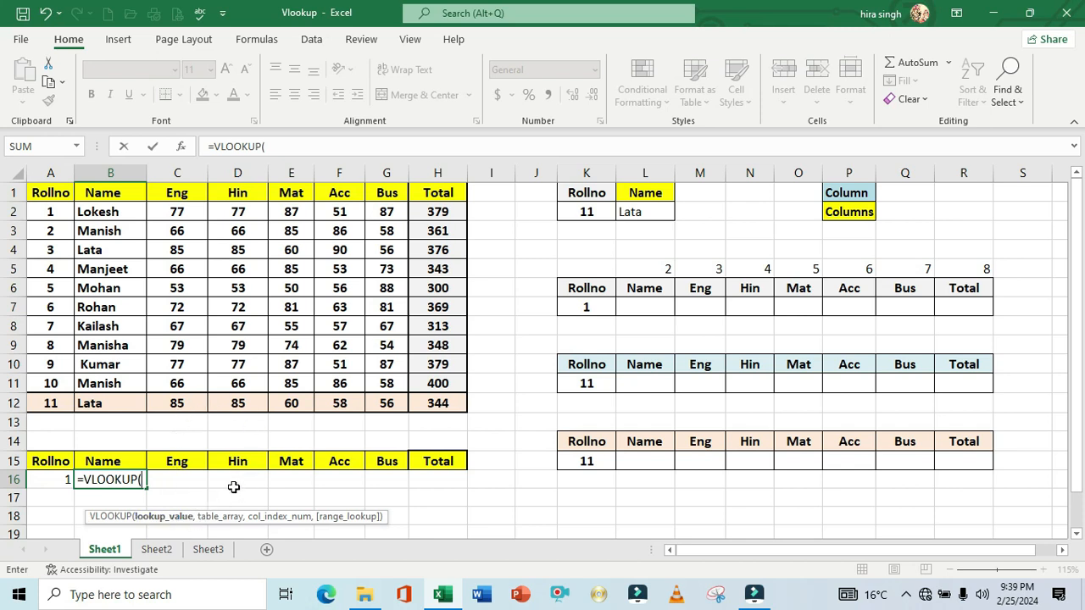
click(54, 479)
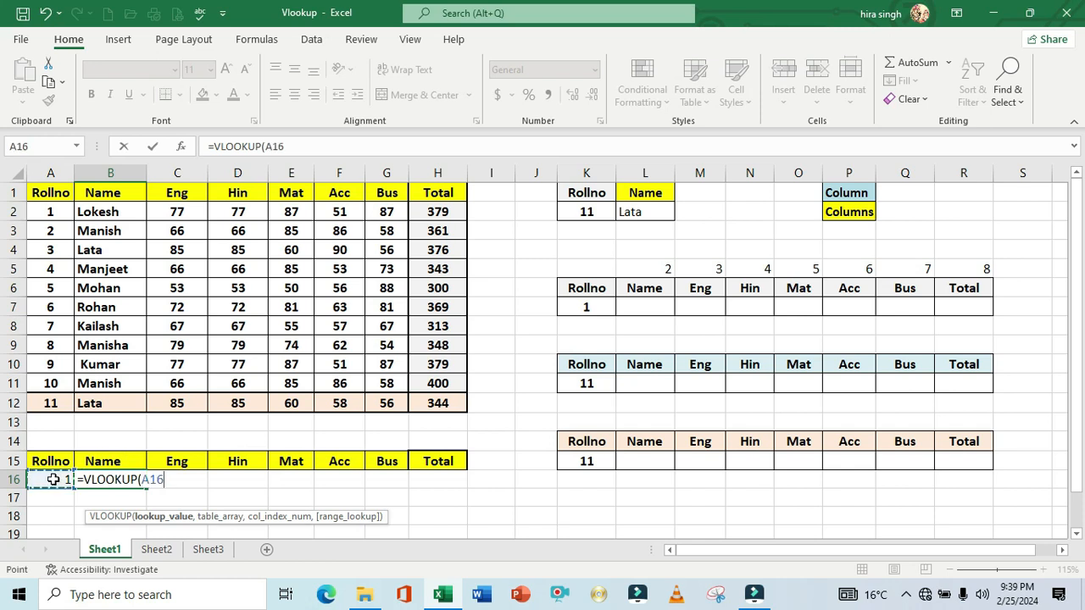
text(,)
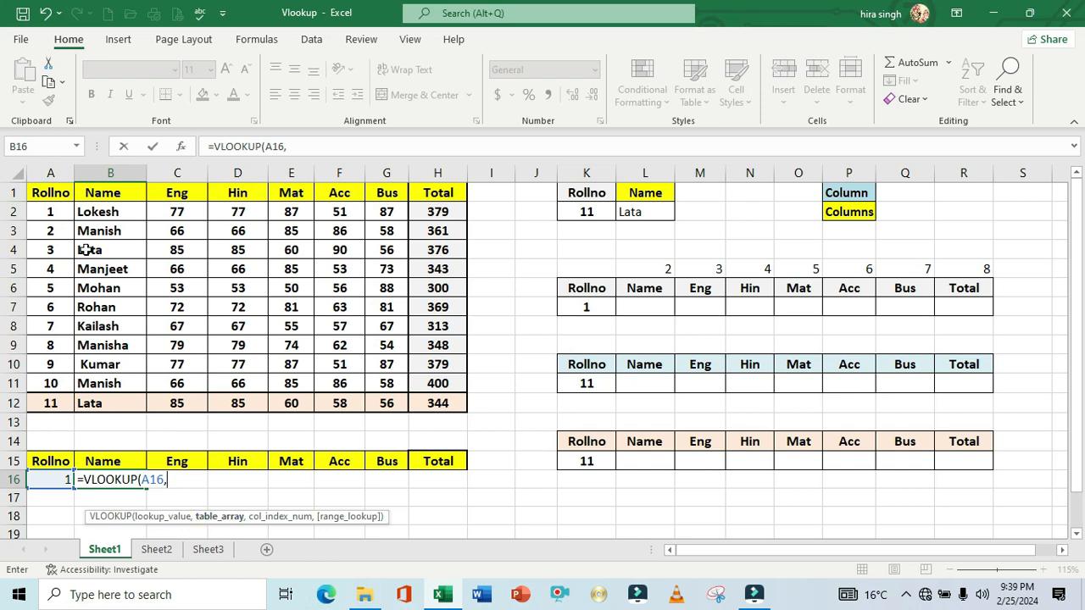
drag(54, 193, 437, 387)
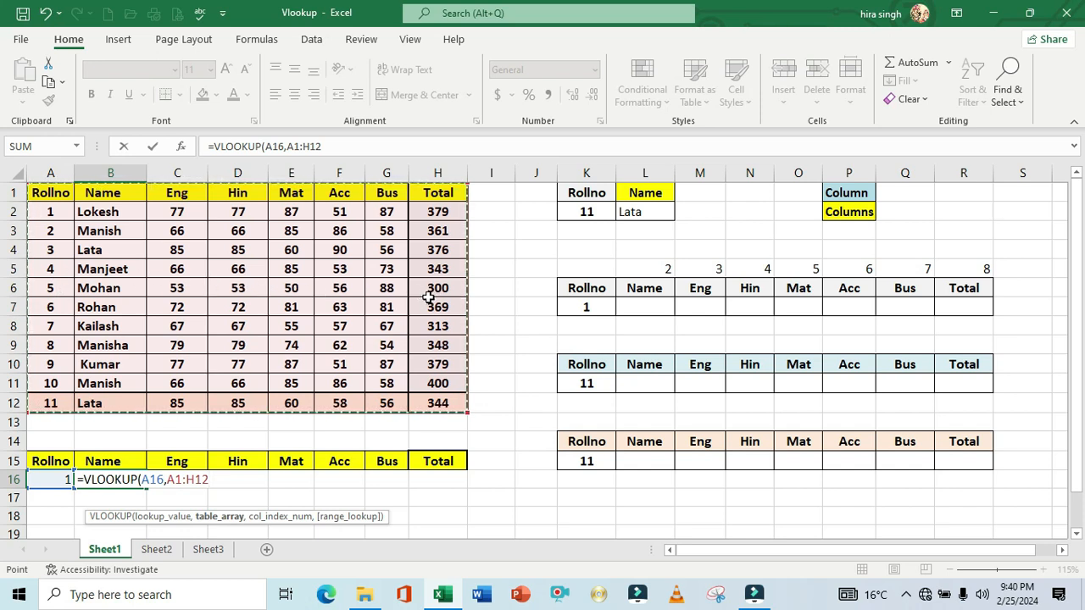
text(,)
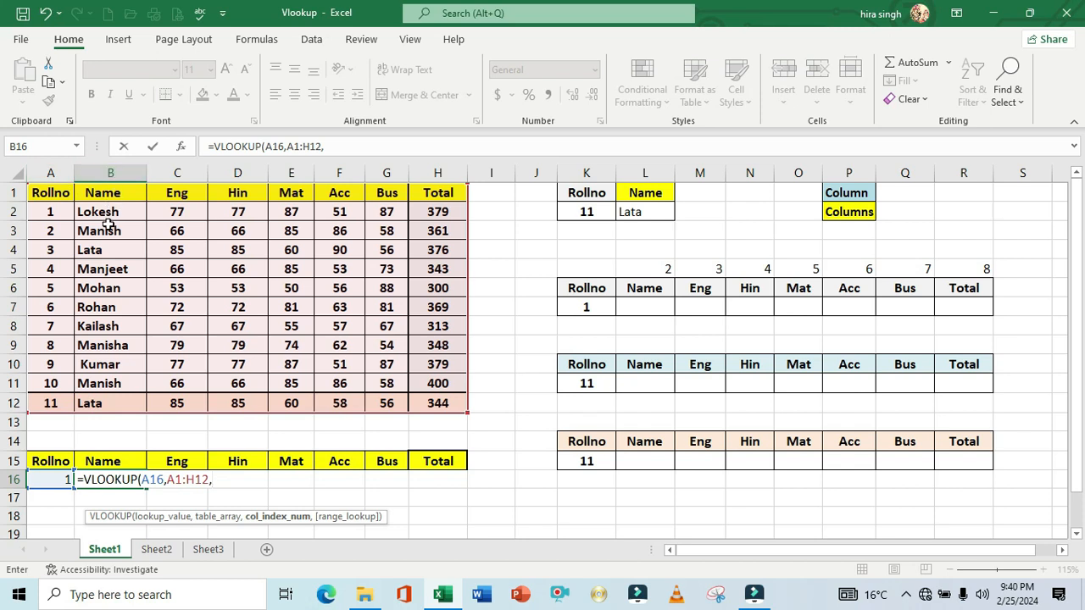
text(2,)
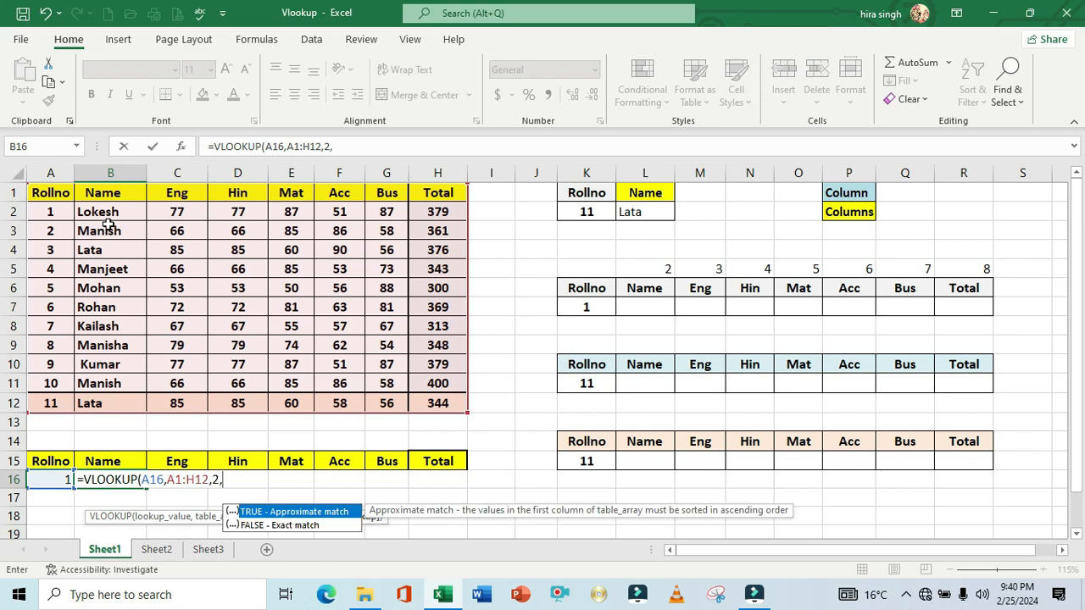
click(297, 525)
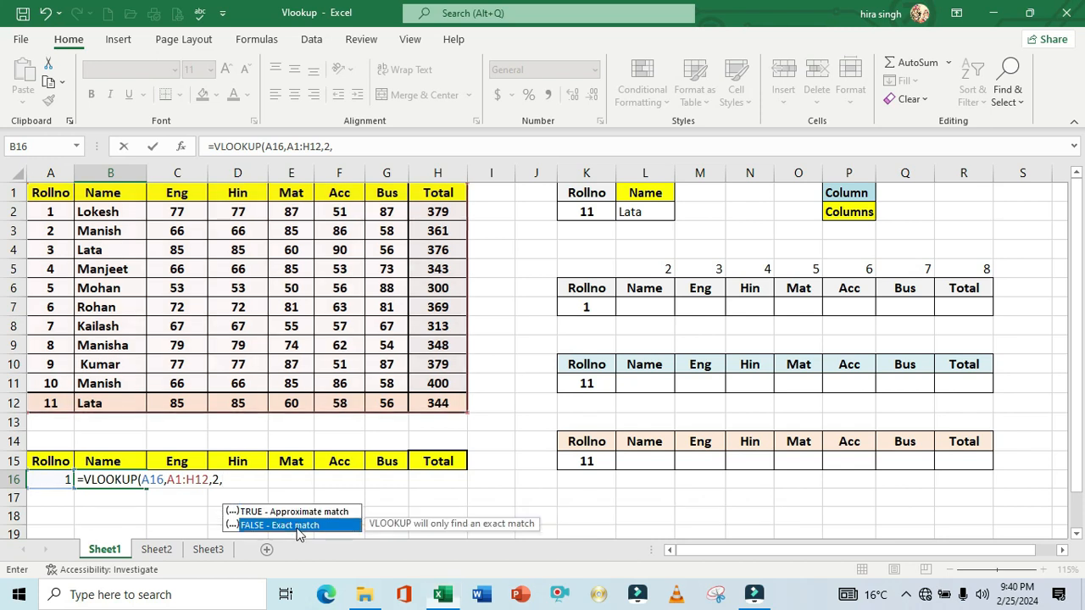
double_click(297, 527)
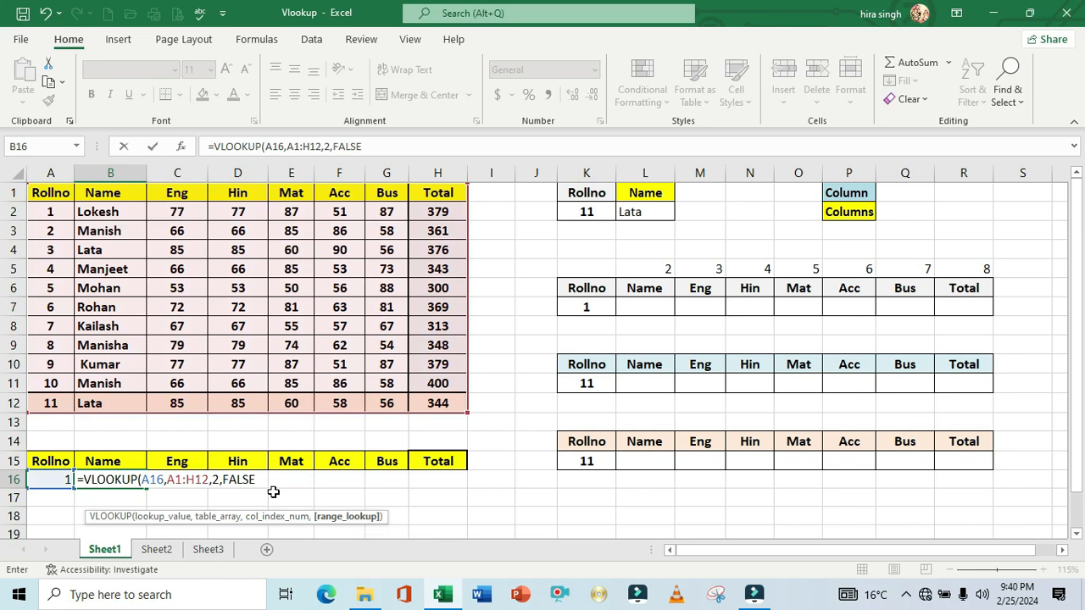
key(BackSpace)
key(BackSpace)
key(BackSpace)
key(BackSpace)
key(BackSpace)
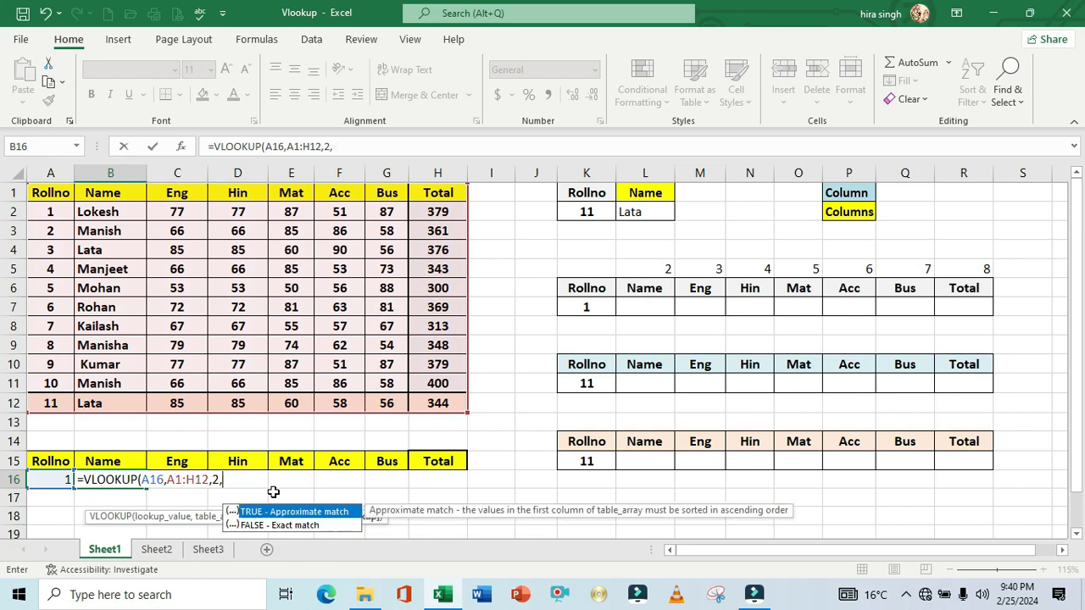
Finish the B16 VLOOKUP with 0 for exact match and fill the formula across to H16
text(0))
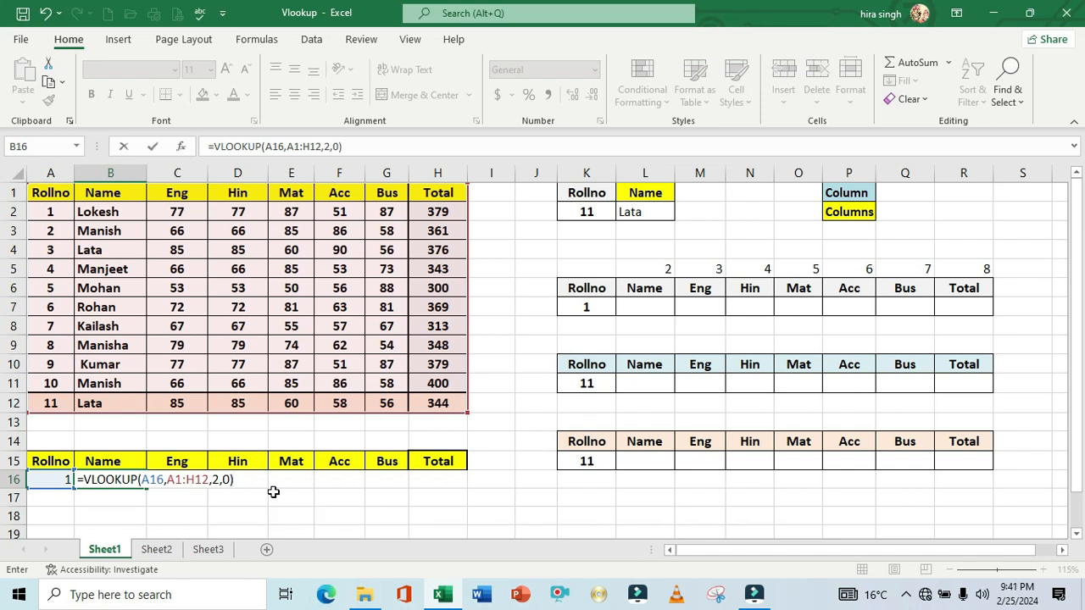
key(Return)
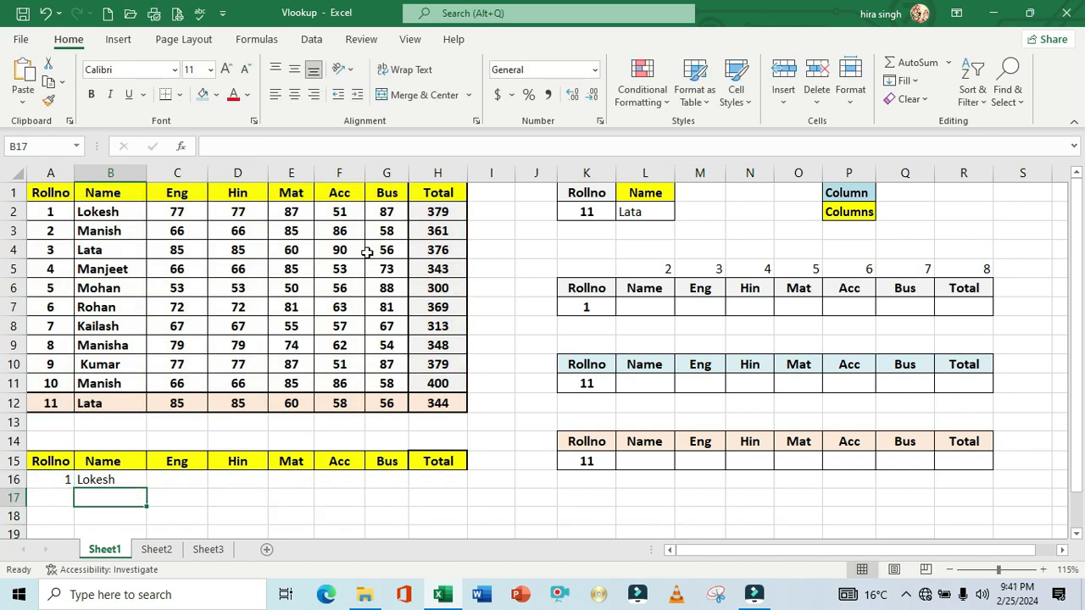
click(132, 480)
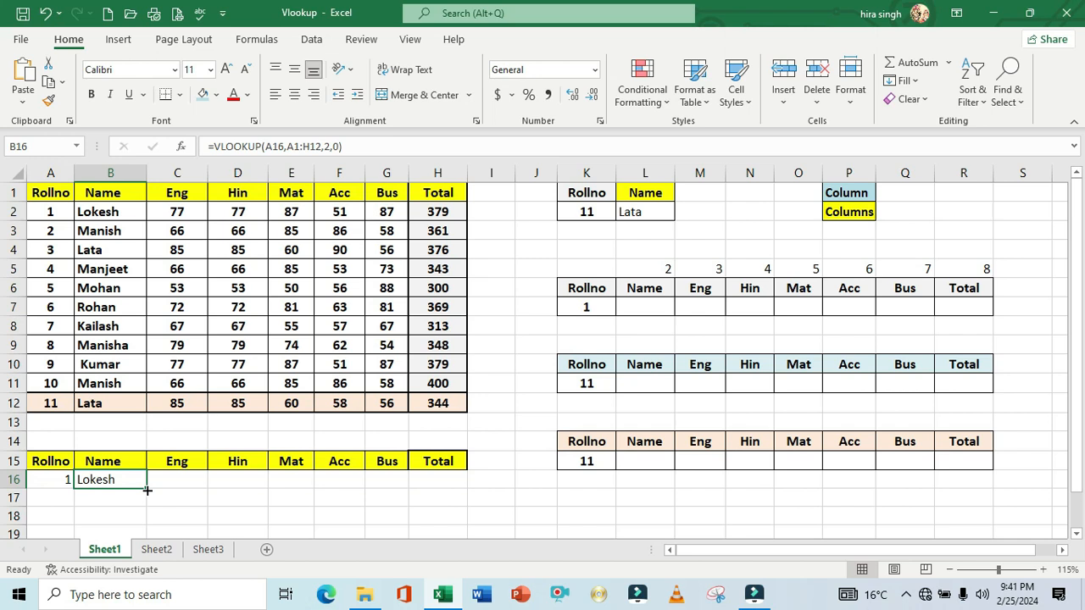
drag(148, 490, 465, 507)
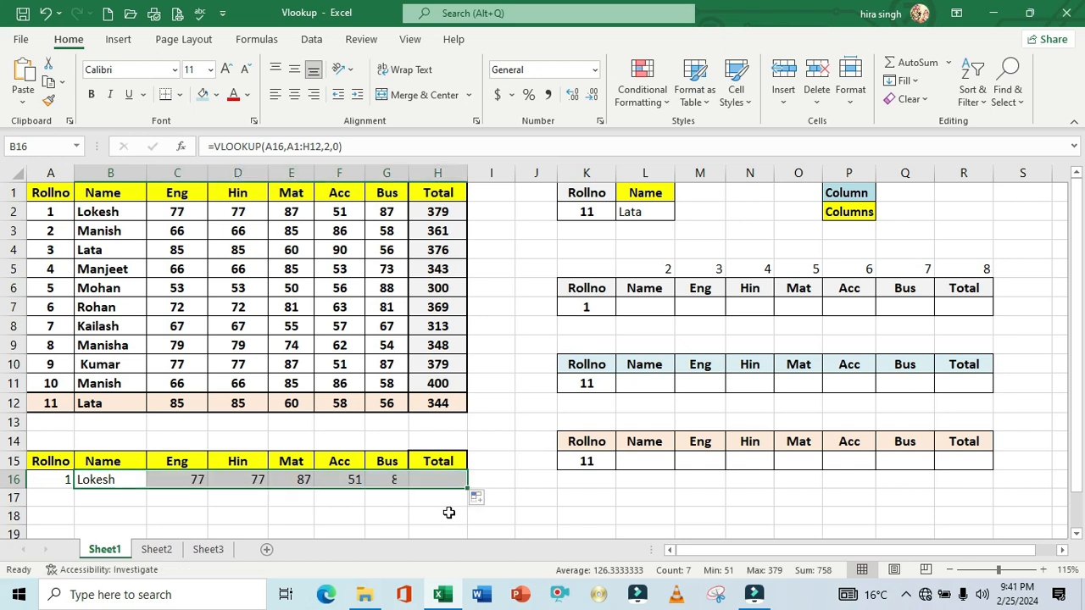
click(370, 514)
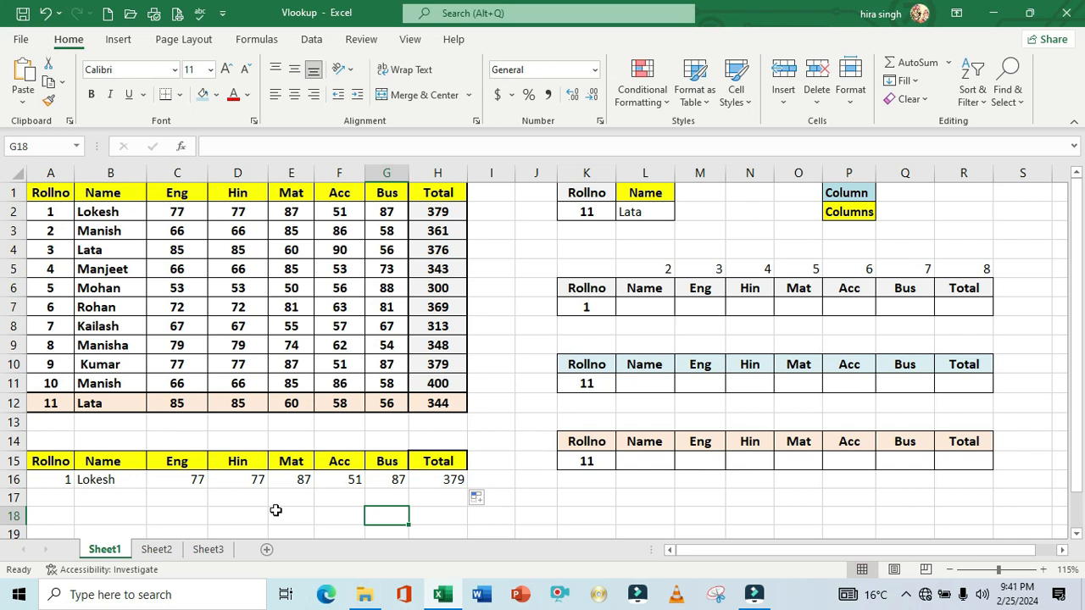
drag(64, 212, 437, 214)
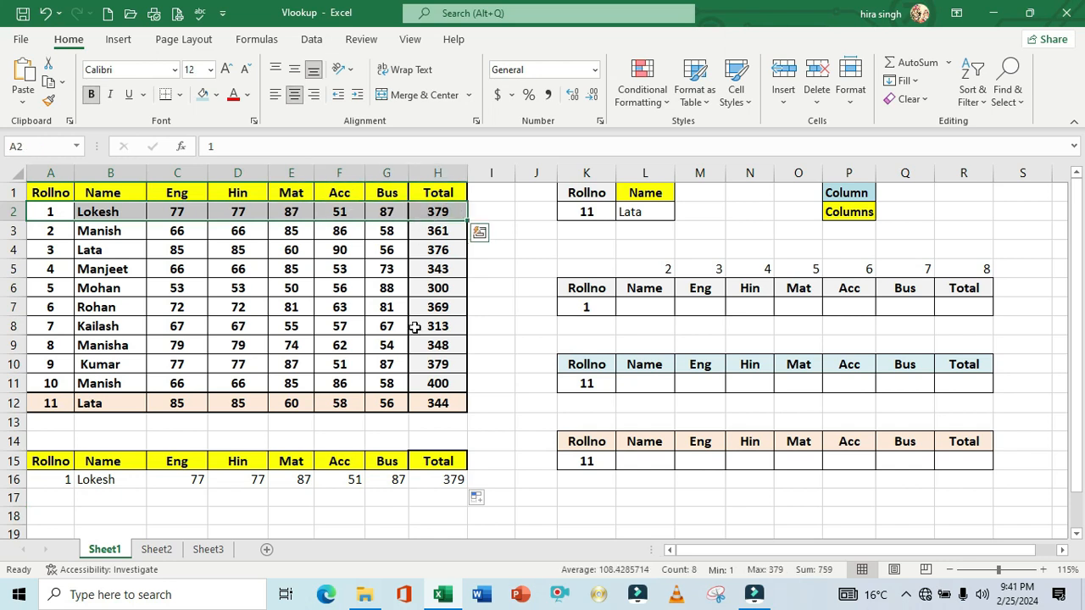
click(404, 507)
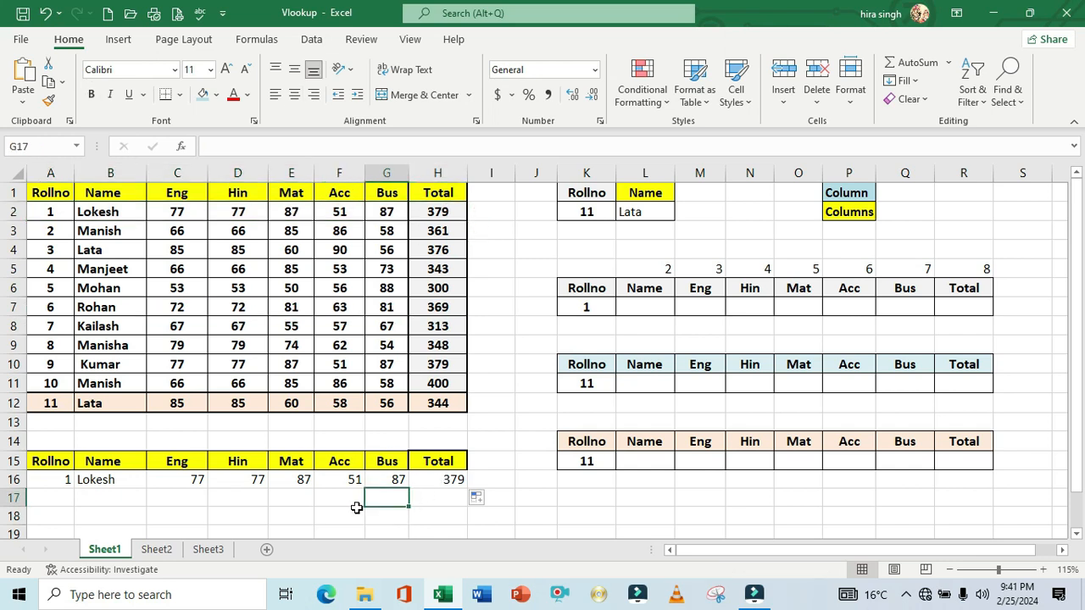
Set the lookup roll number in A16 to 11
click(58, 481)
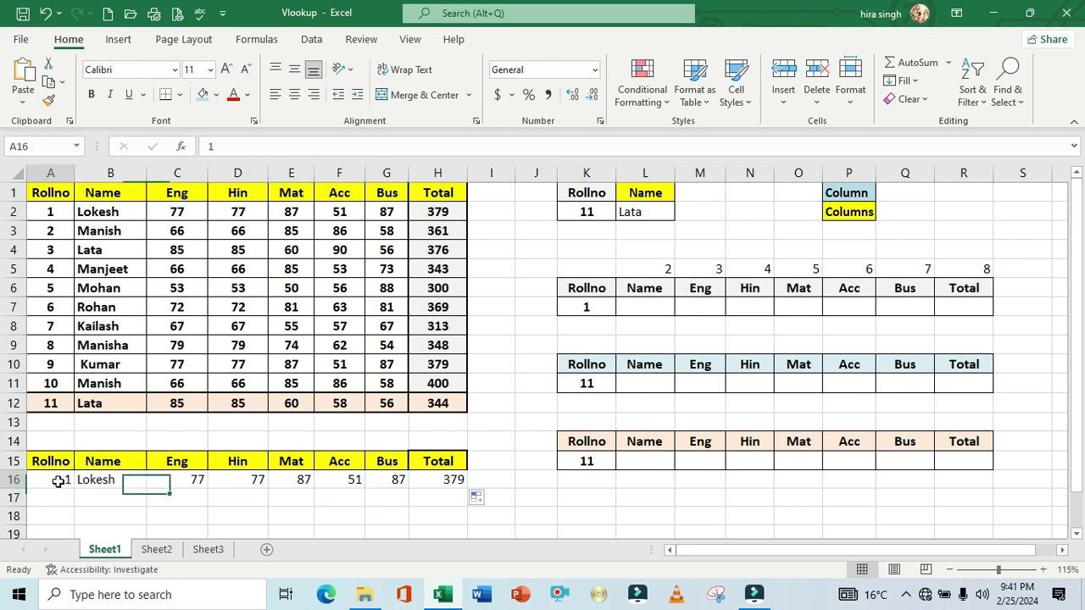
text(11)
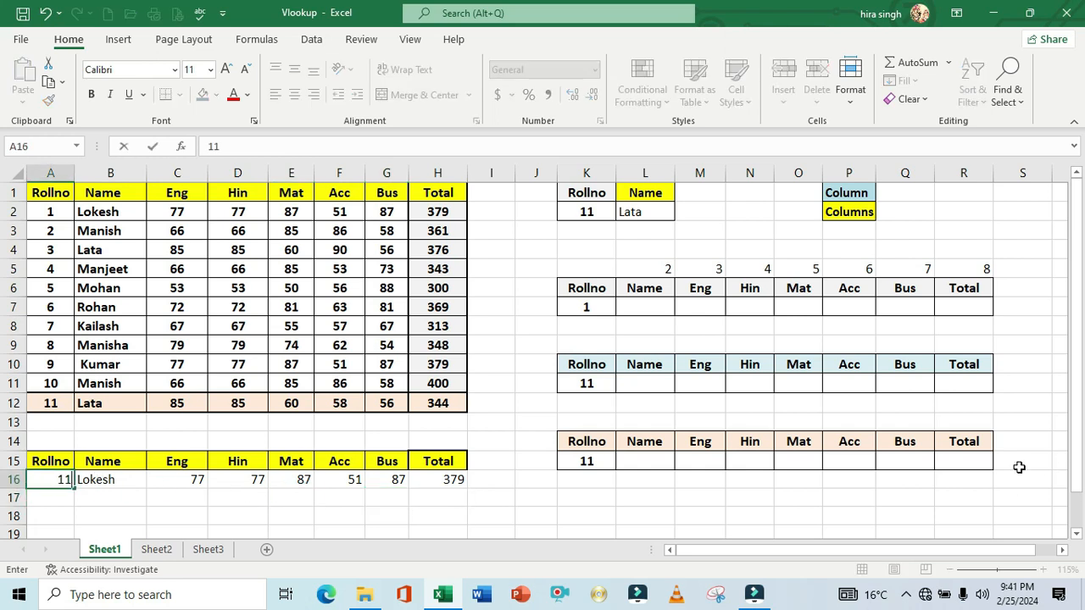
key(Return)
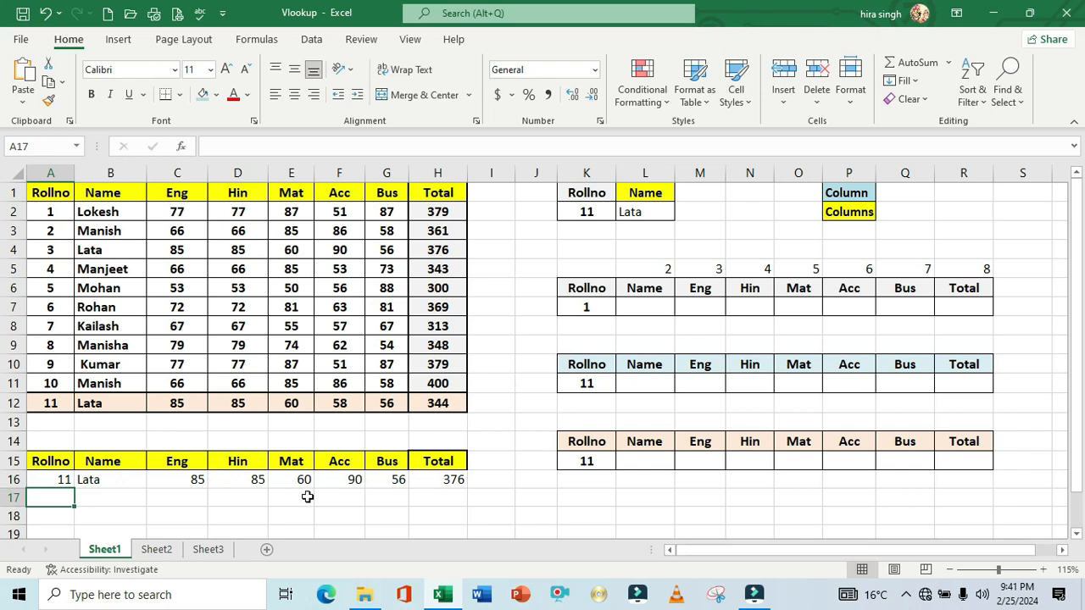
Compare the Acc and Total values returned in row 16 with those of roll number 11 in row 12
drag(50, 479, 281, 480)
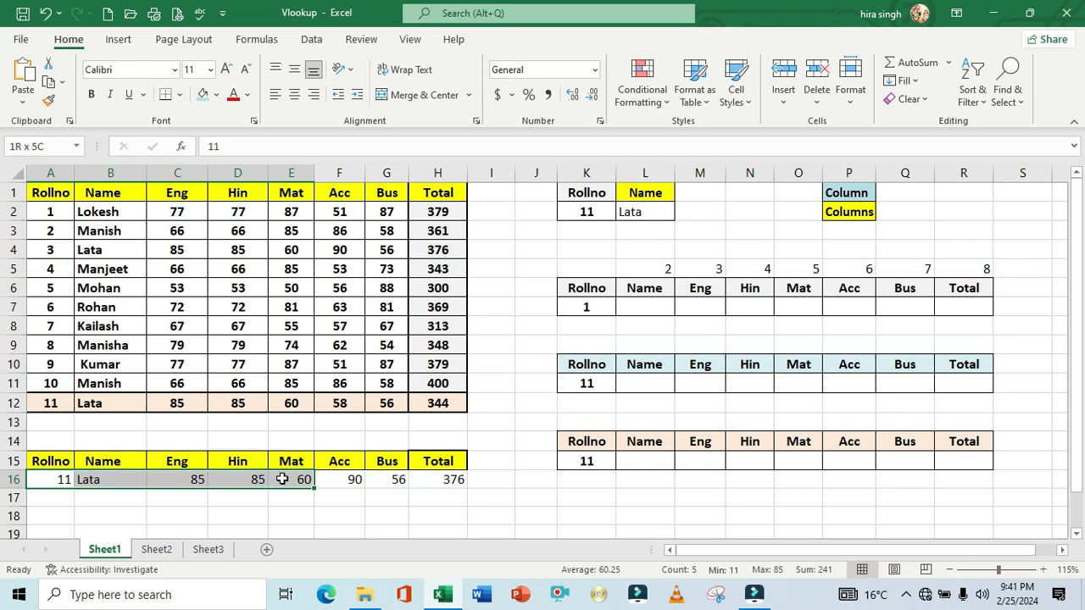
drag(284, 479, 287, 479)
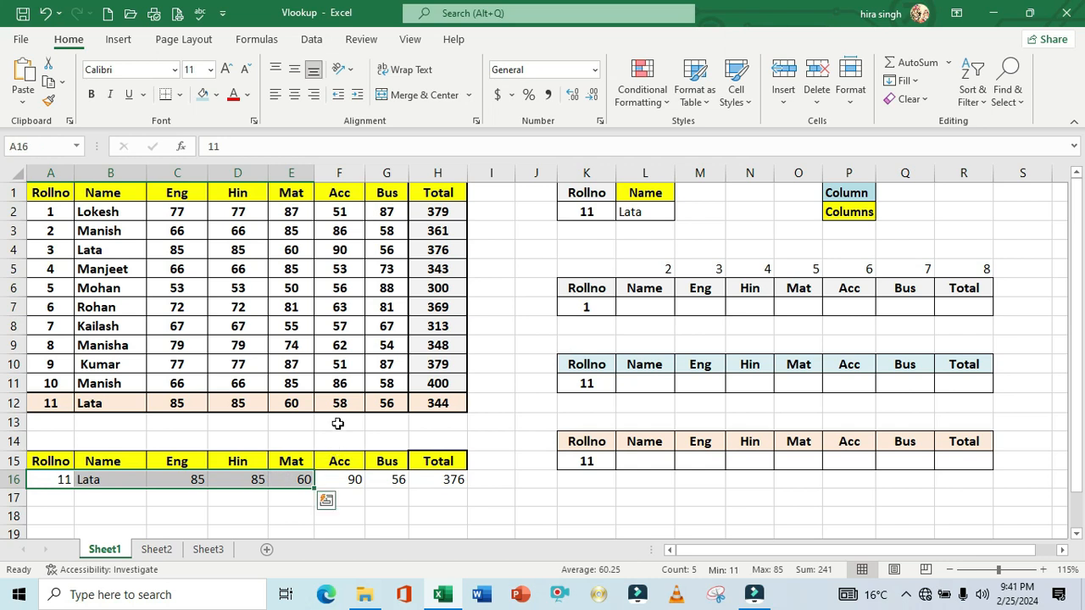
click(342, 402)
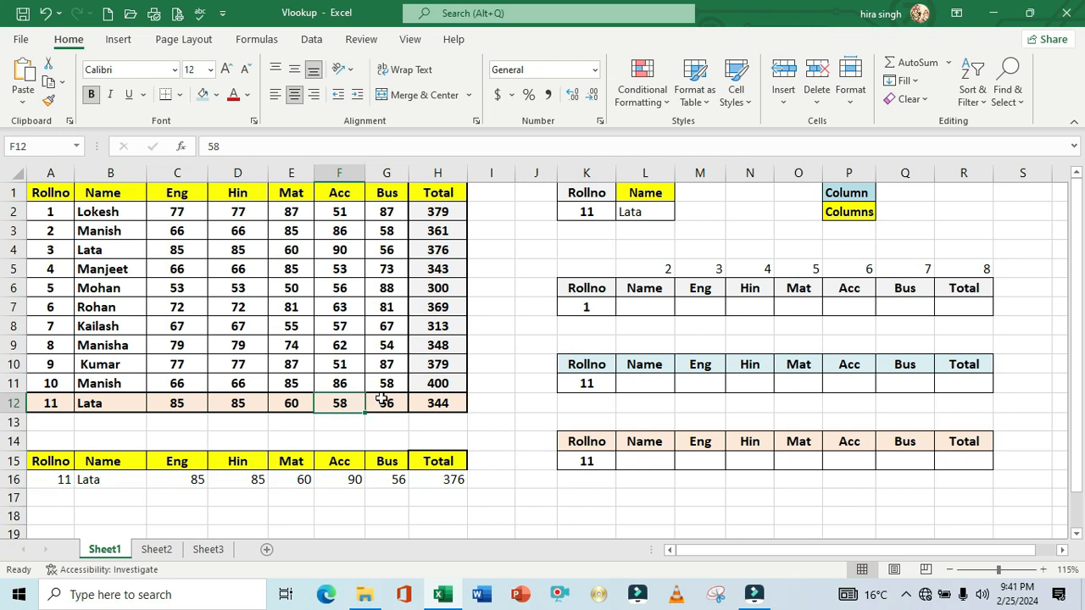
drag(344, 404, 344, 484)
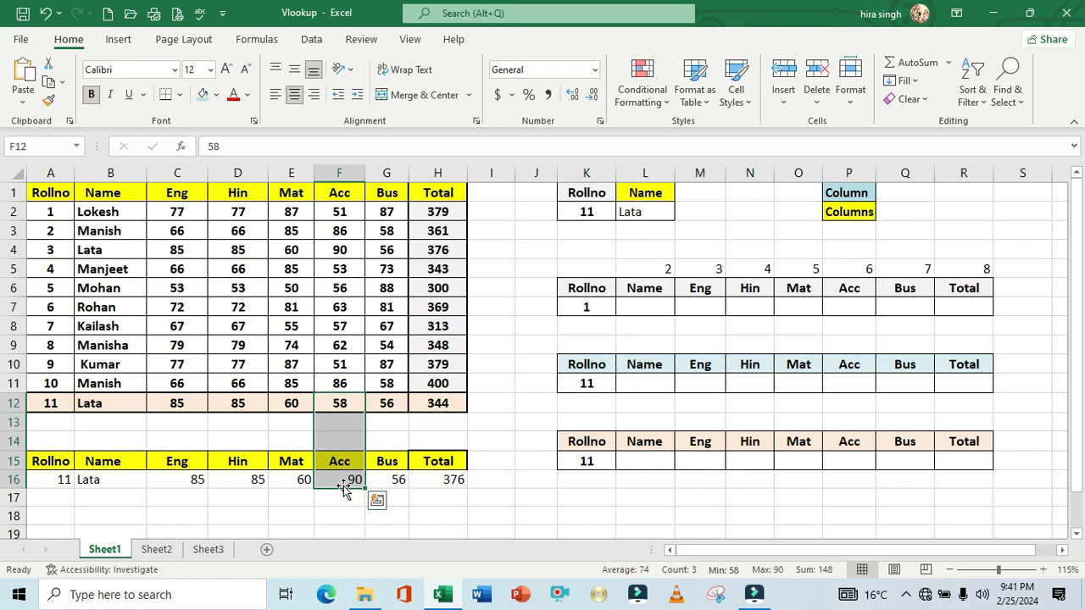
drag(438, 404, 429, 480)
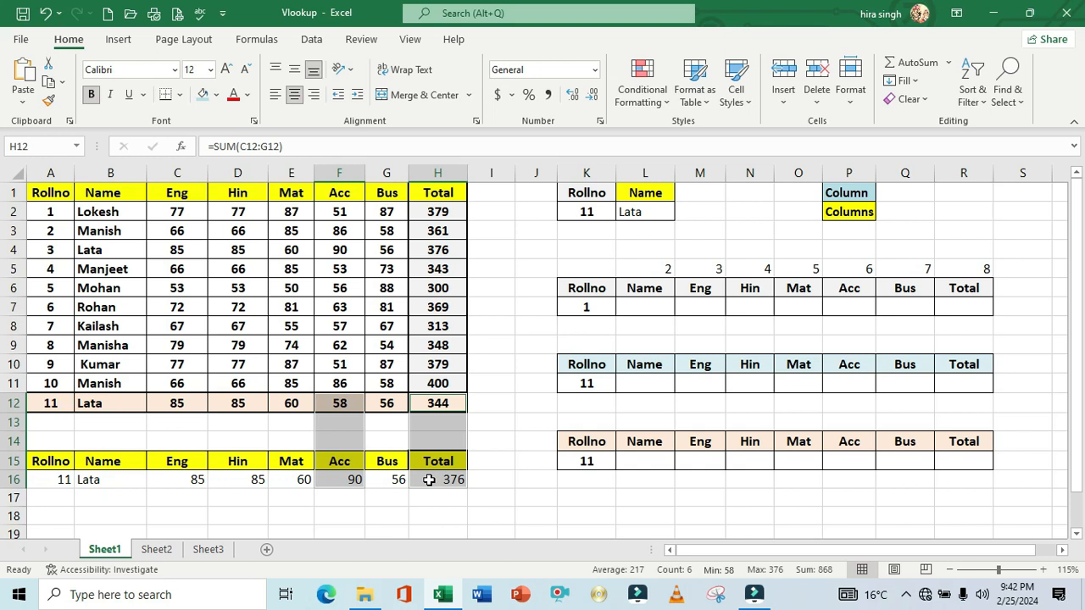
click(488, 447)
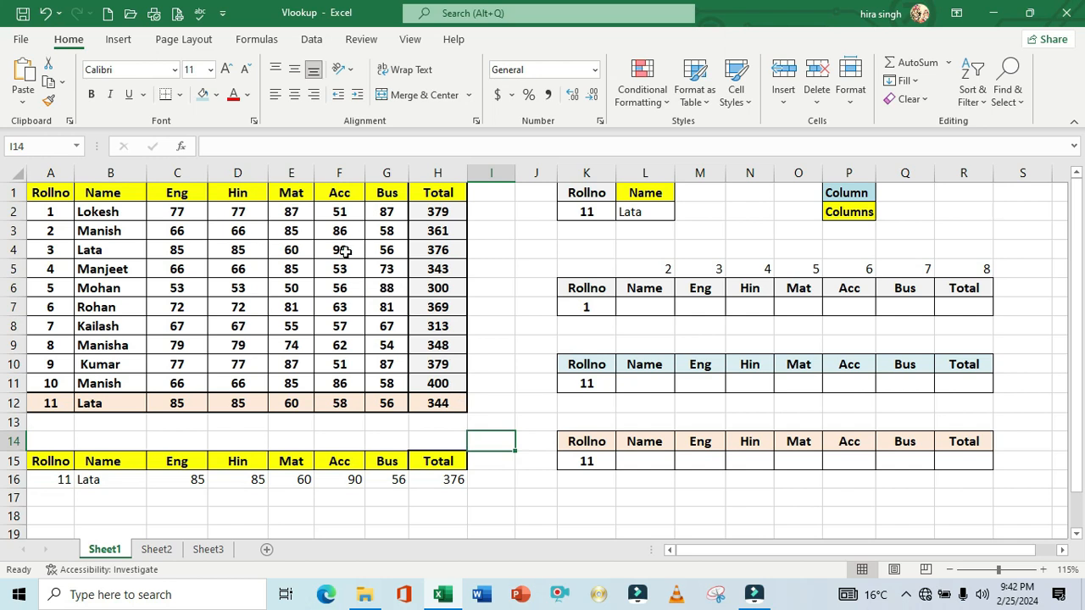
Change the lookup roll number in A16 to 1
click(47, 483)
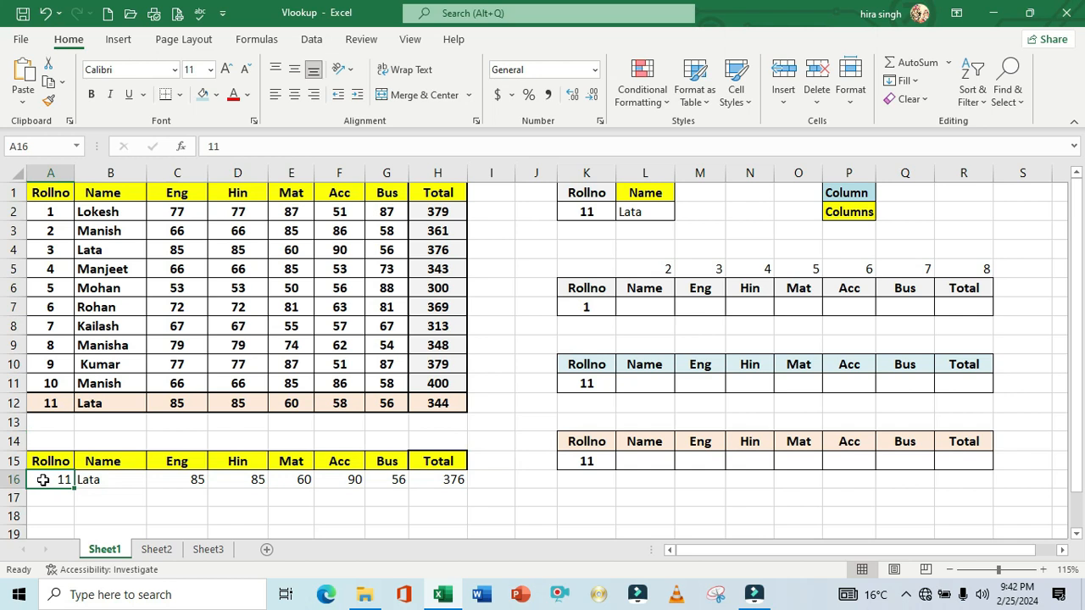
double_click(42, 480)
key(BackSpace)
key(Return)
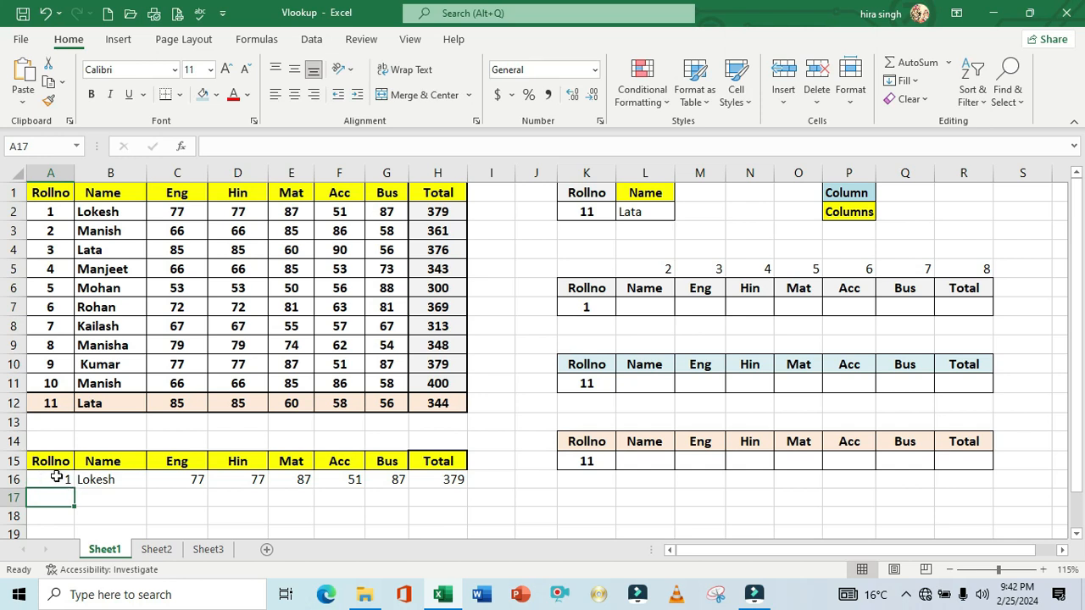
Set the lookup roll number in A16 to 11 and review the results returned across B16:H16
click(56, 477)
text(11)
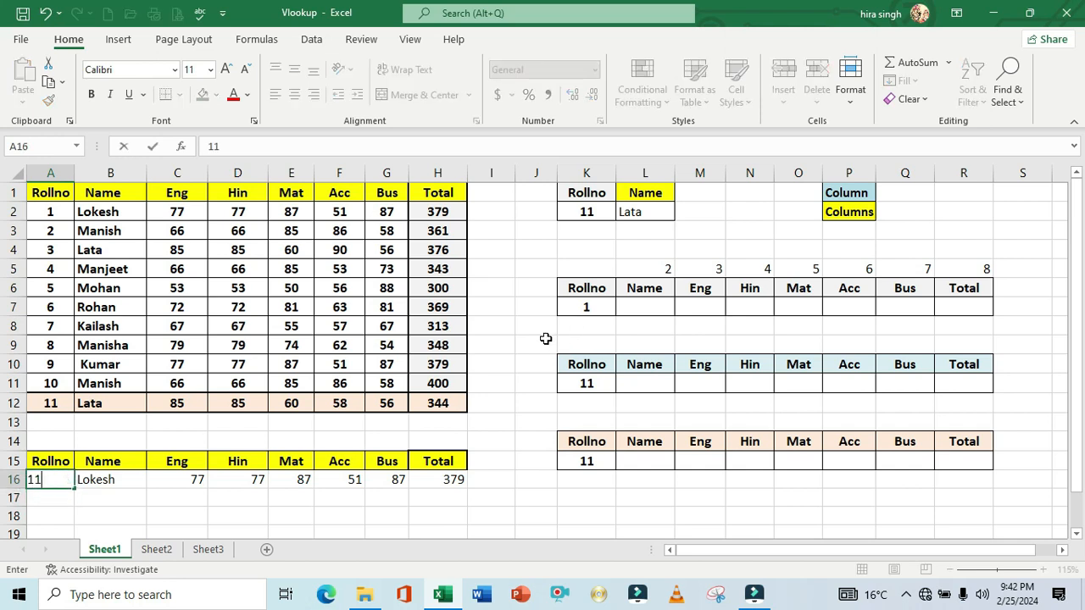
key(Return)
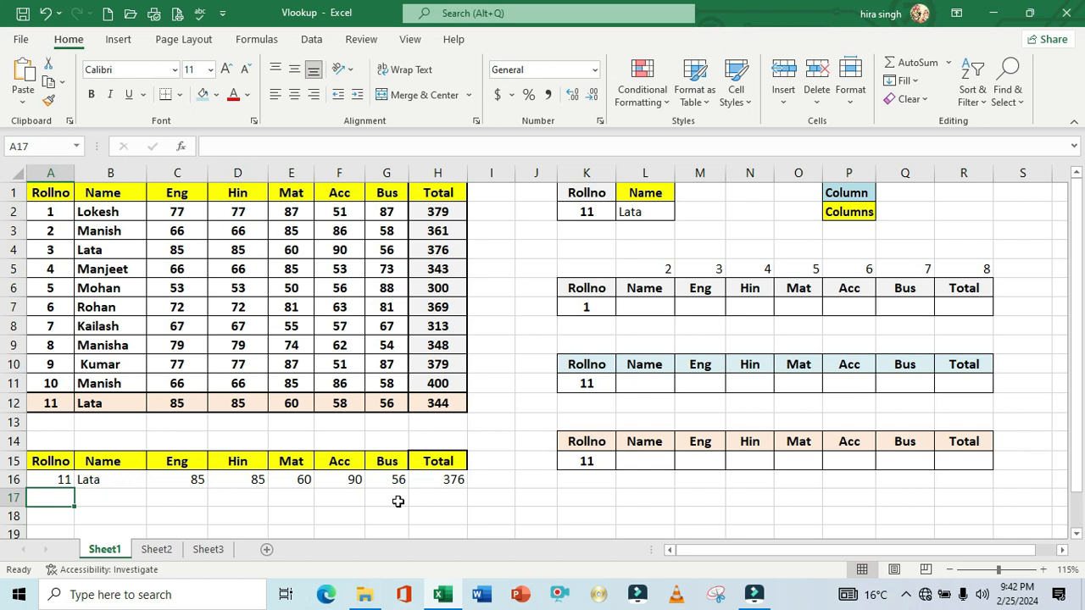
drag(119, 480, 439, 485)
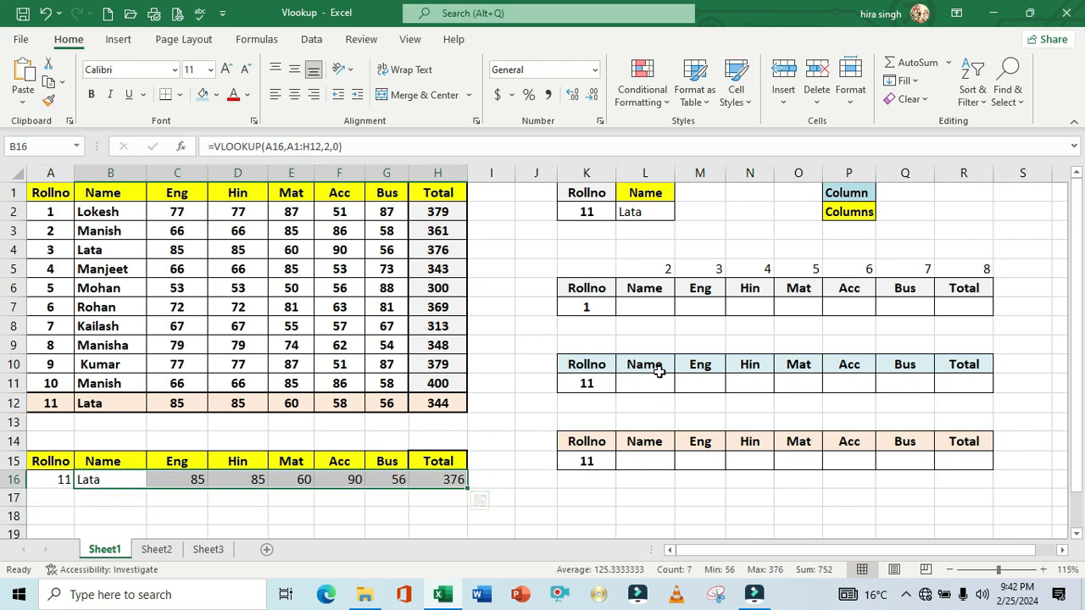
Narrow column J slightly and match the index numbers in L5:N5 to the Name, Eng and Hin columns of the source table
drag(560, 173, 550, 173)
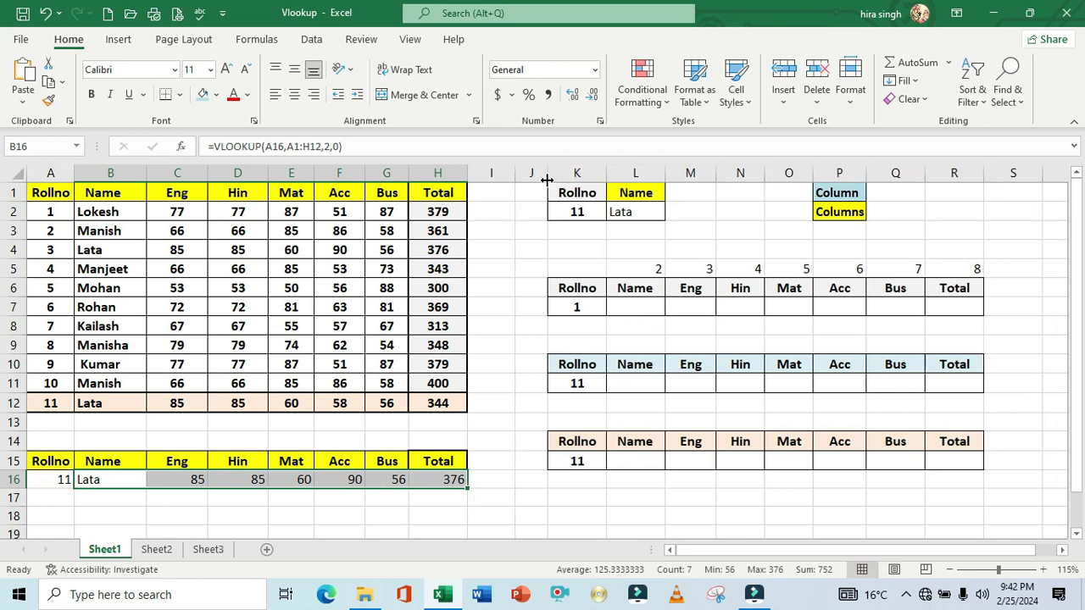
click(635, 272)
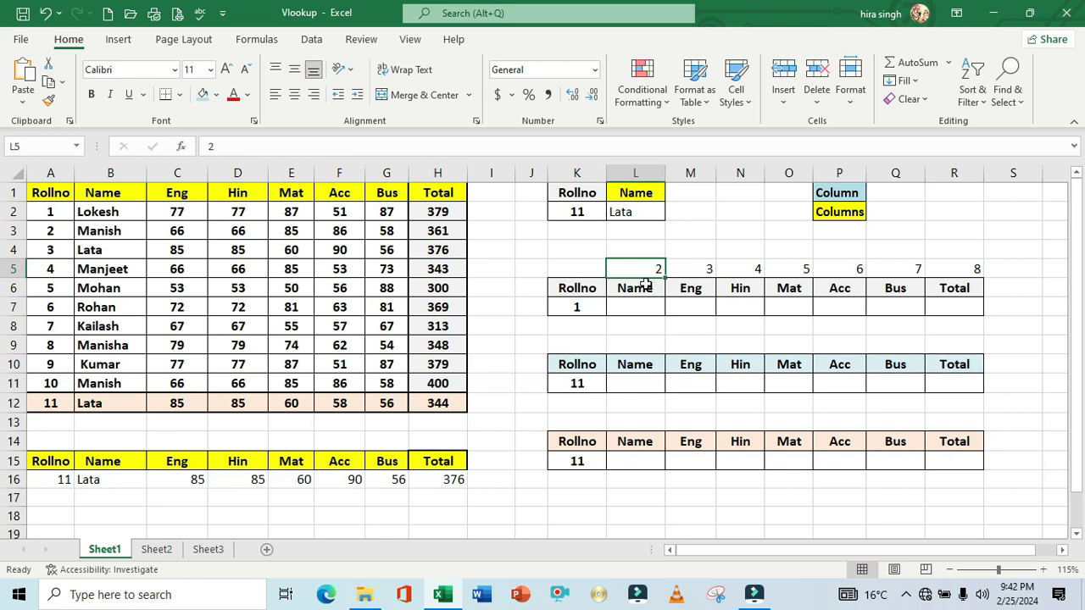
click(636, 292)
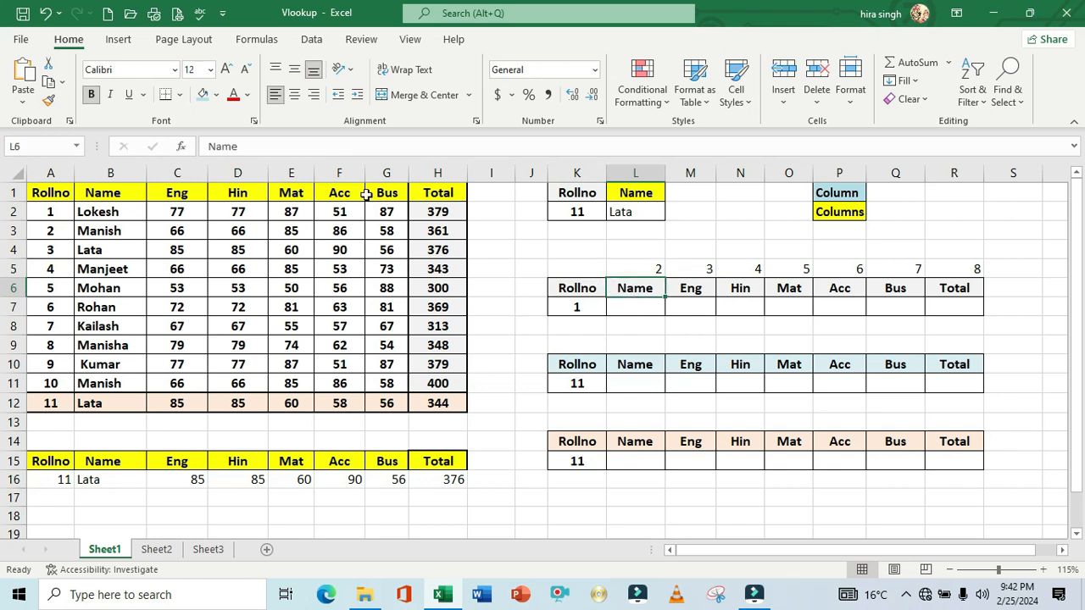
click(112, 195)
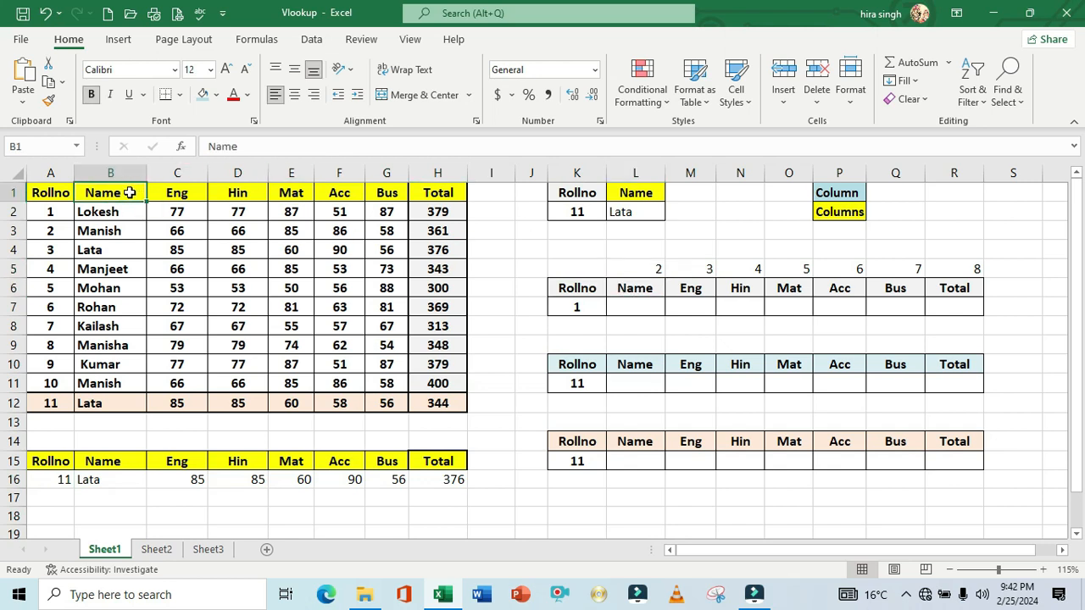
click(701, 273)
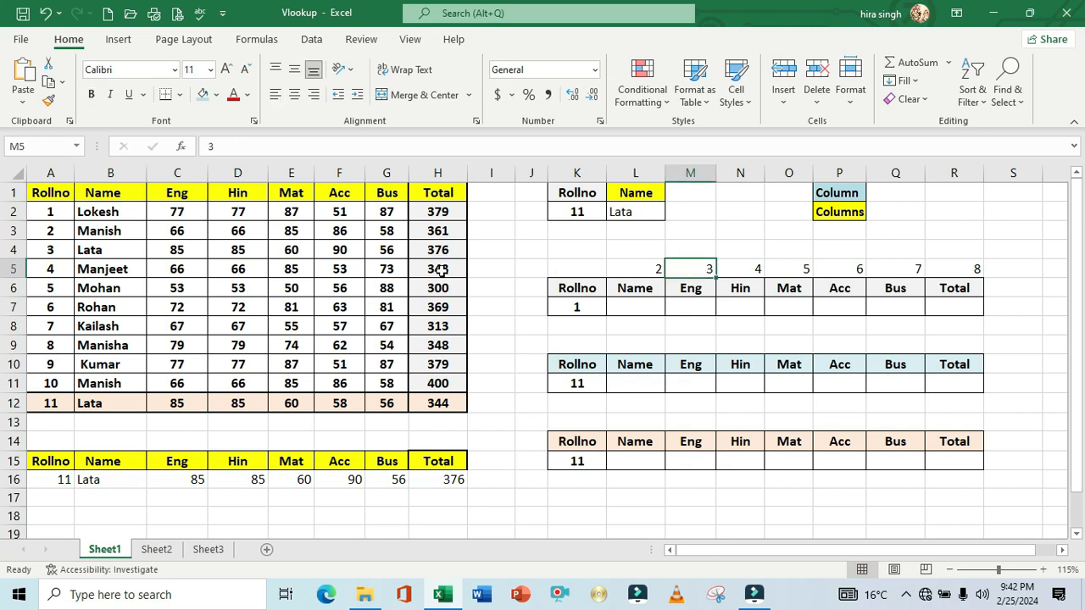
click(173, 197)
click(749, 273)
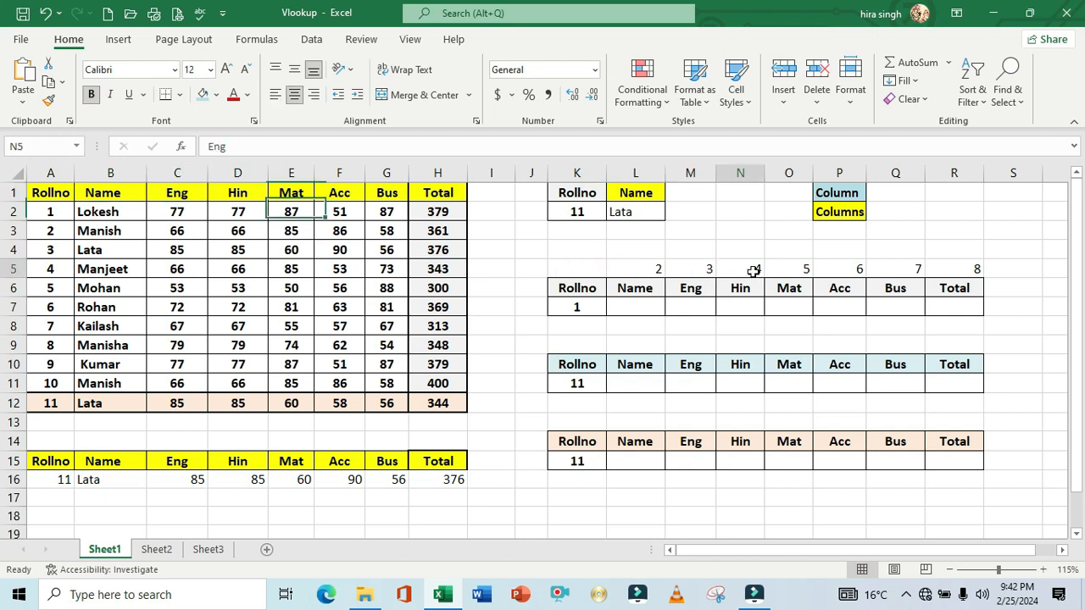
click(242, 192)
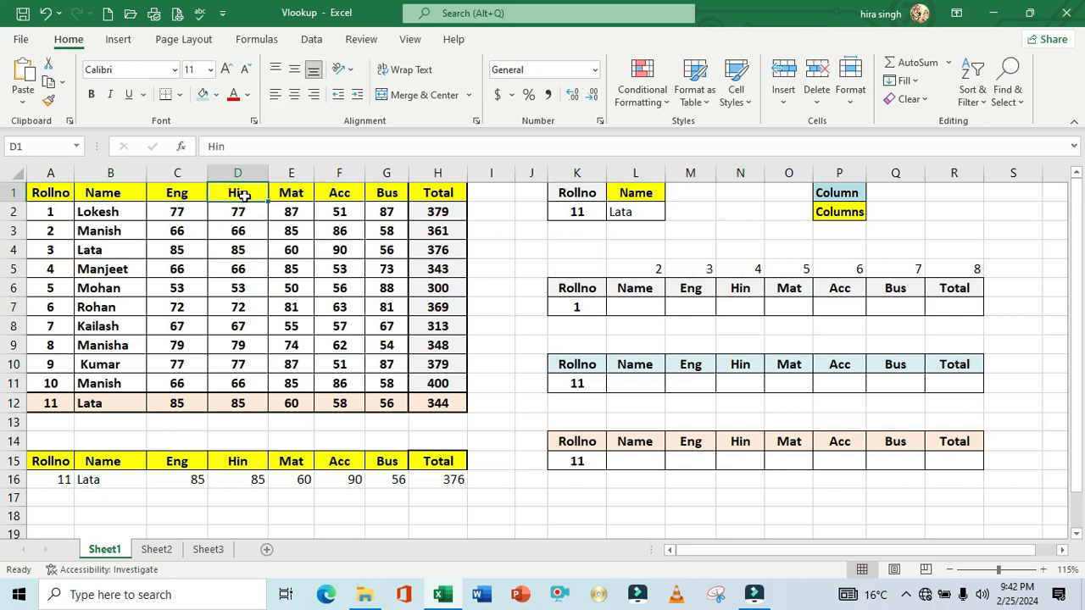
Examine each column index number in L5:R5 above the Name to Total headers
drag(635, 269, 932, 270)
click(698, 325)
drag(646, 270, 944, 278)
click(679, 337)
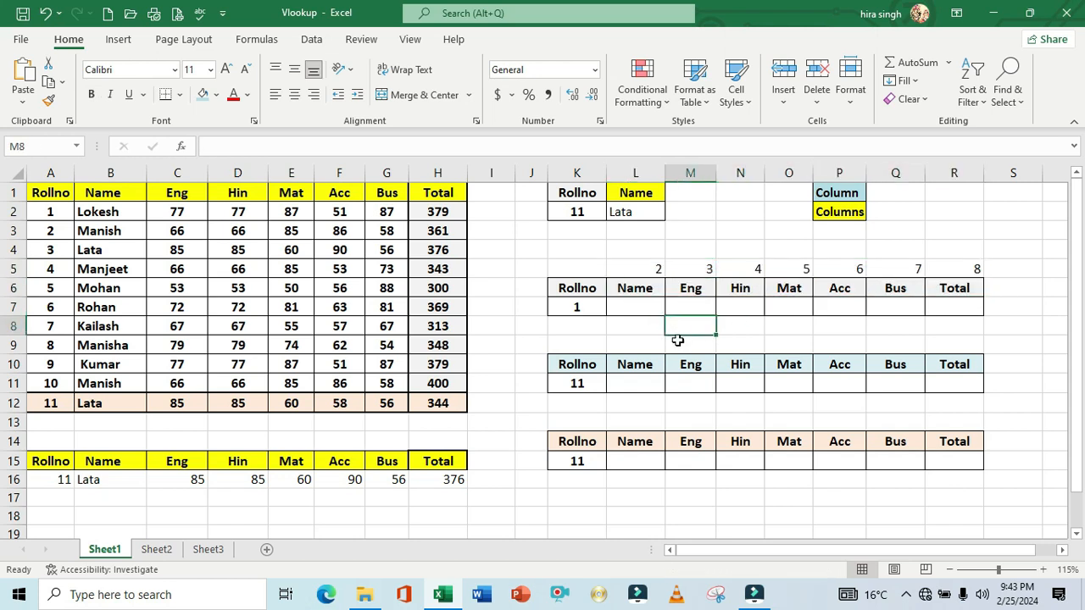
click(646, 269)
click(703, 271)
click(743, 273)
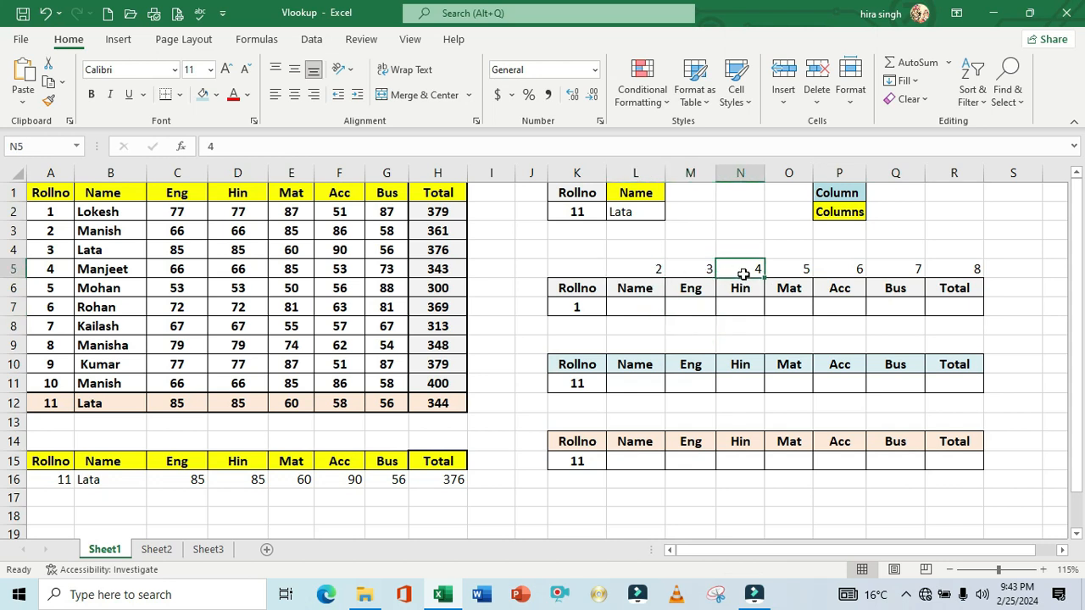
click(788, 273)
click(827, 273)
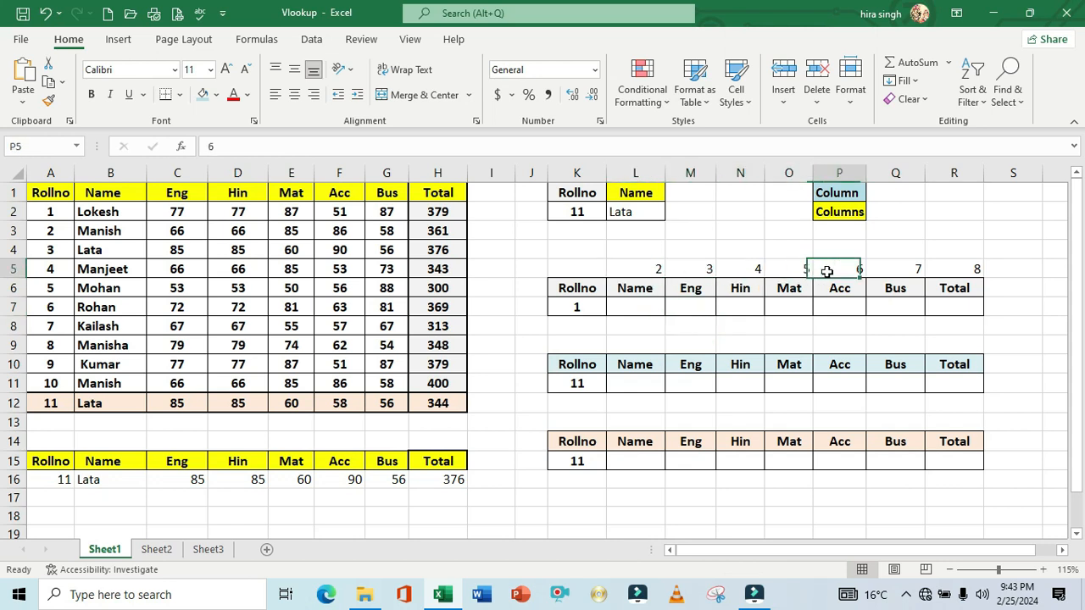
click(886, 271)
click(933, 271)
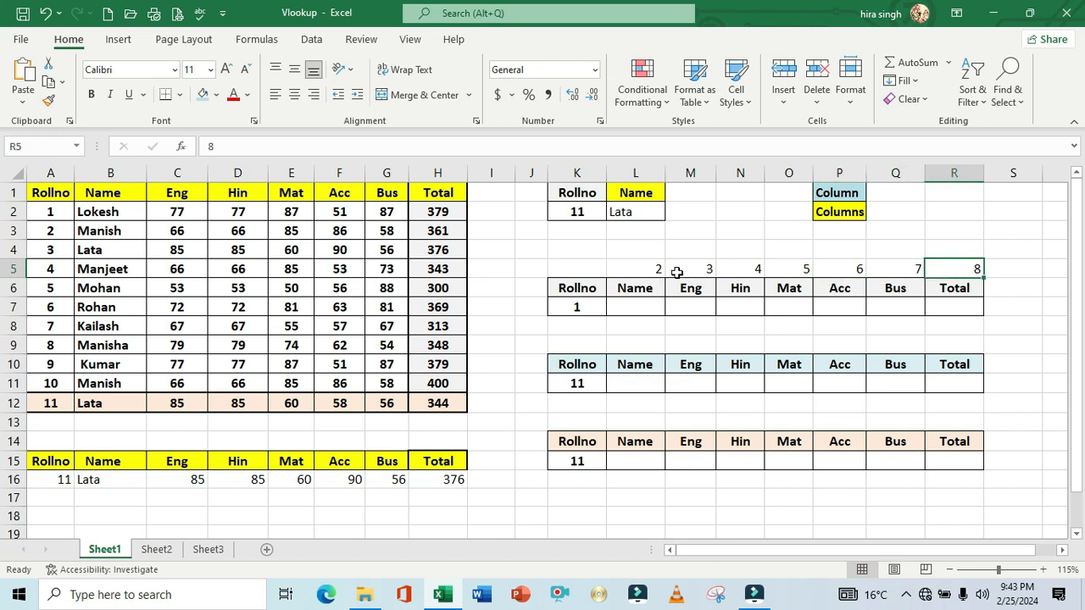
click(644, 271)
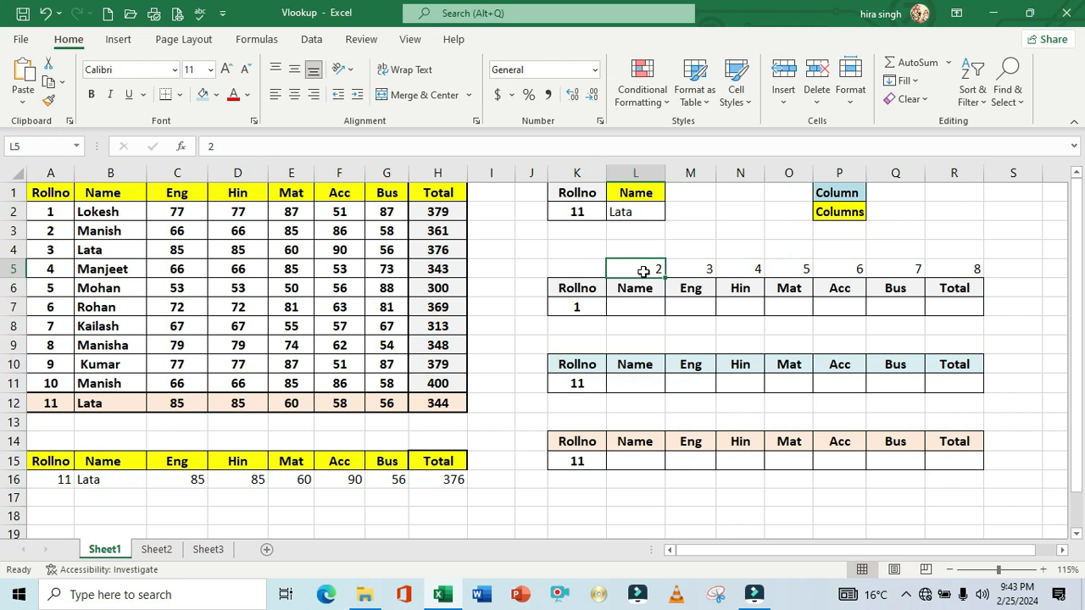
Enter a VLOOKUP in L7 with lookup value K7, table A1:H12, column index L5 and 0 for exact match
click(644, 308)
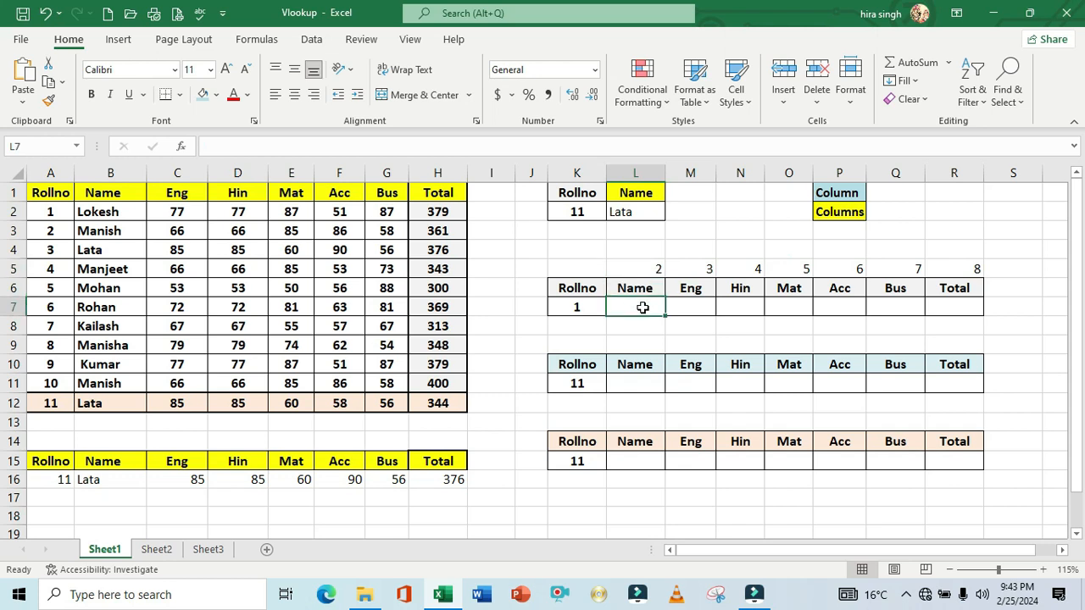
text(=vl)
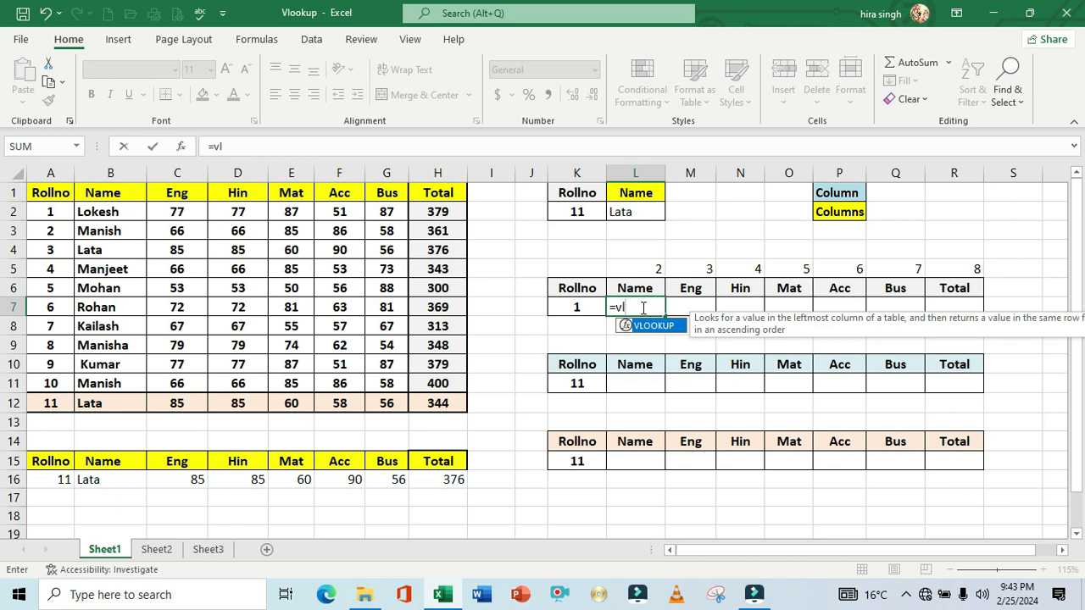
key(Tab)
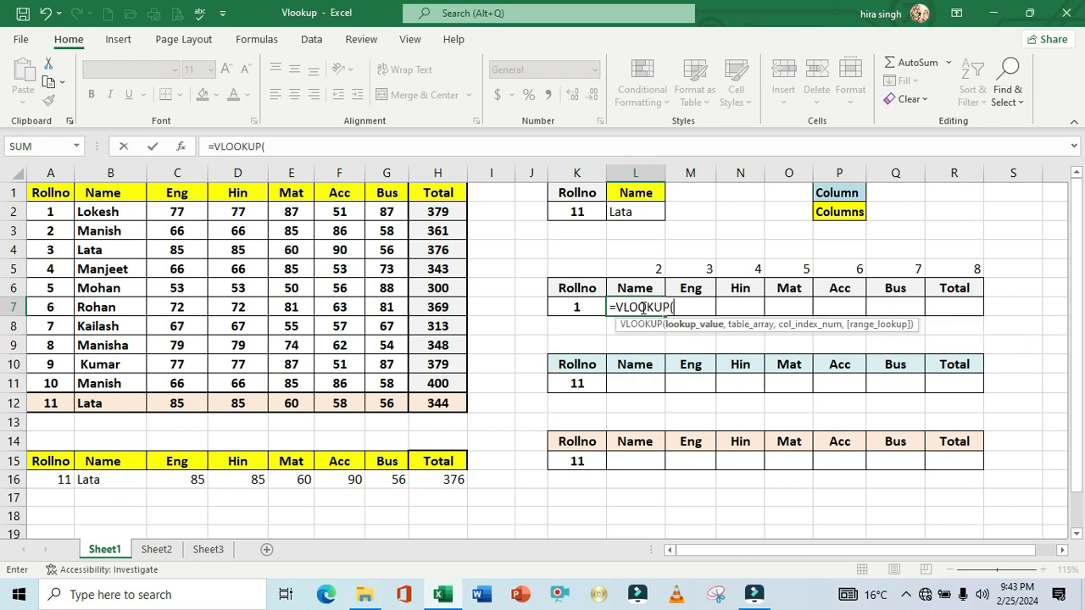
click(580, 308)
text(,)
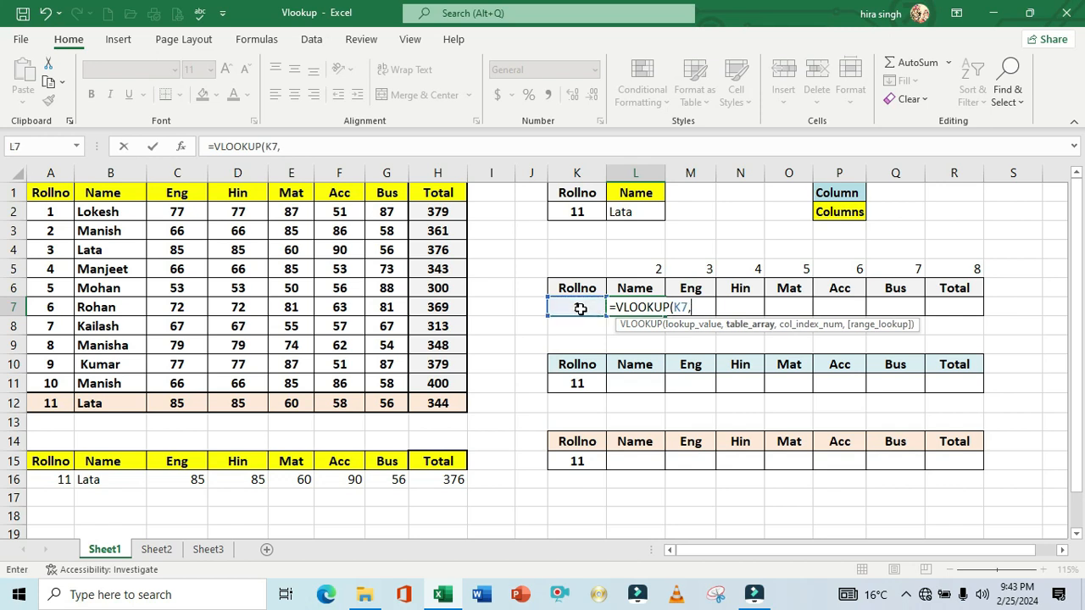
drag(56, 190, 436, 402)
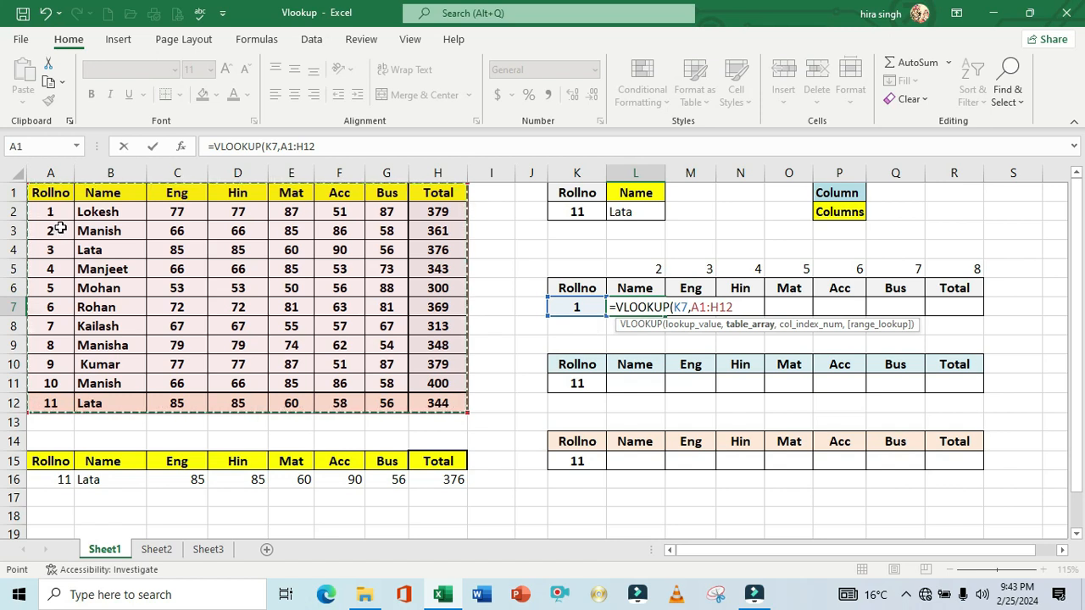
text(,)
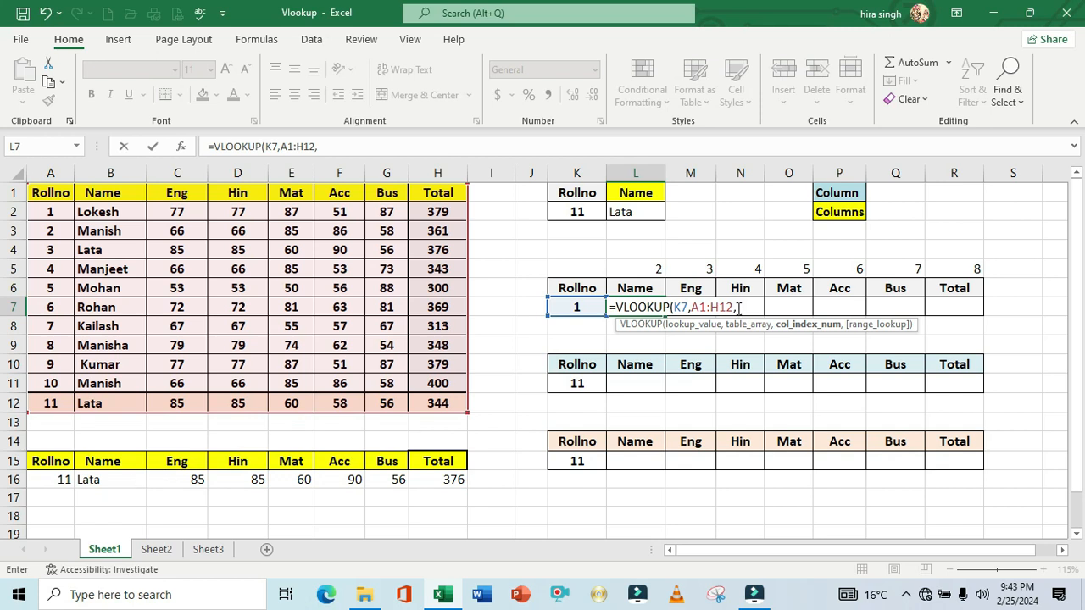
click(642, 269)
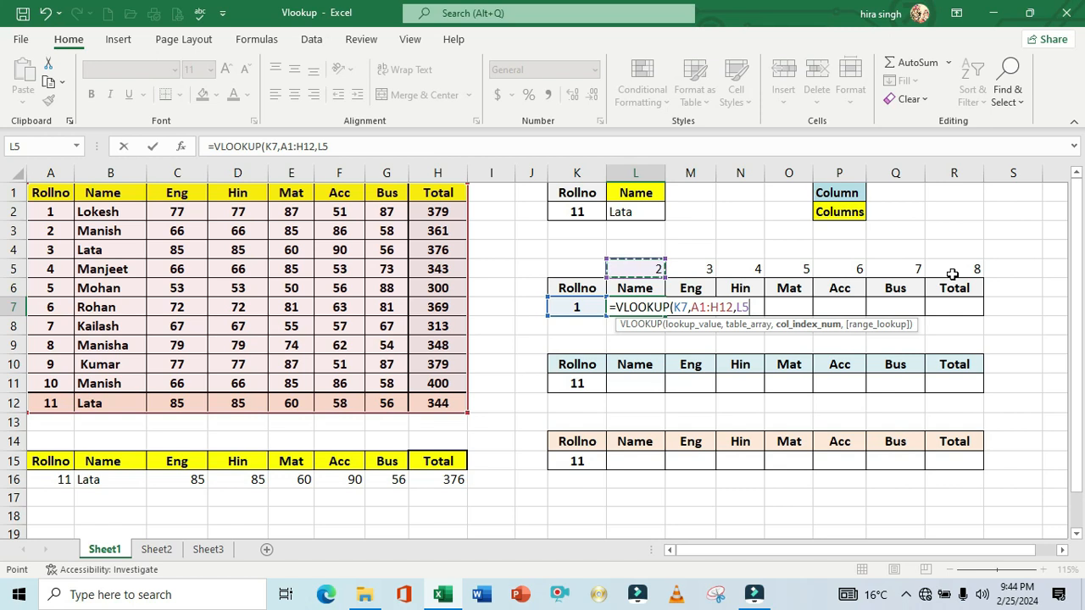
text(,)
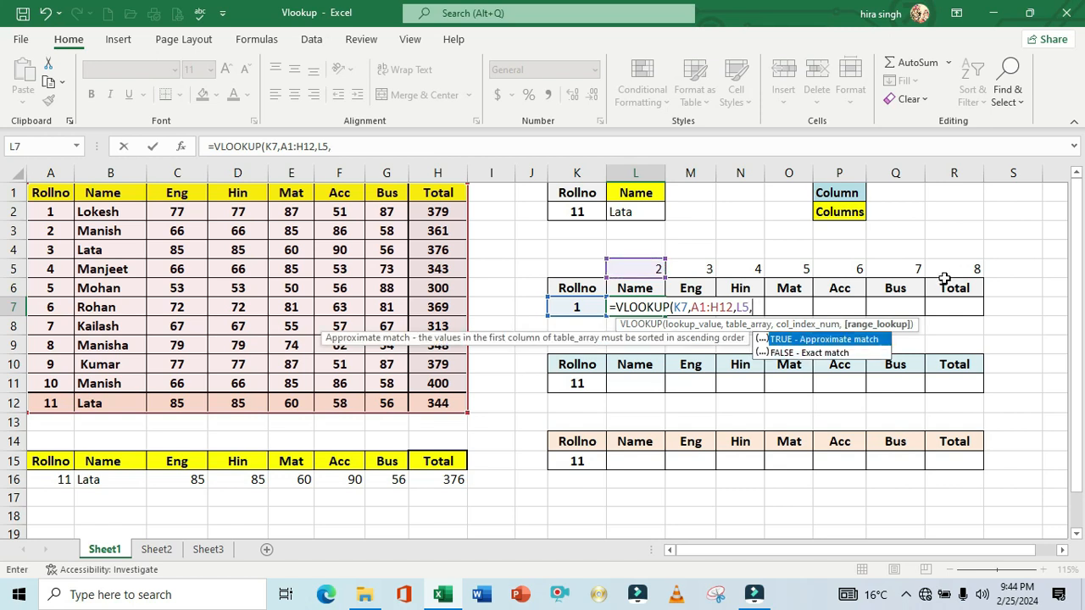
text(0)
key(Return)
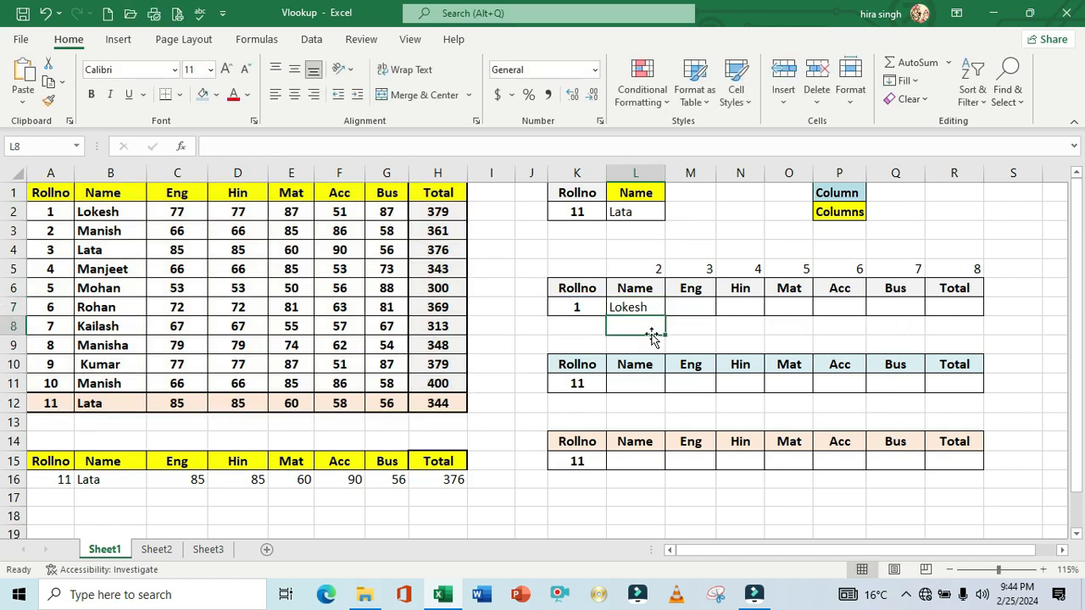
Check L7's result against the source table's Name column and fill the L7 formula across to R7
click(628, 307)
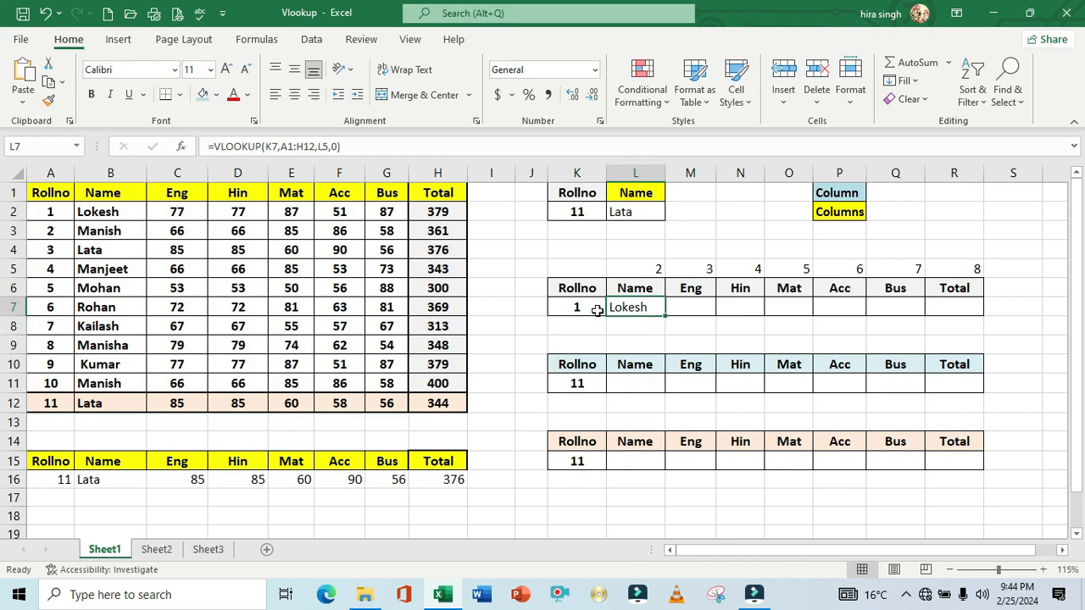
click(600, 309)
click(628, 307)
drag(113, 189, 130, 214)
click(651, 309)
drag(665, 315, 968, 330)
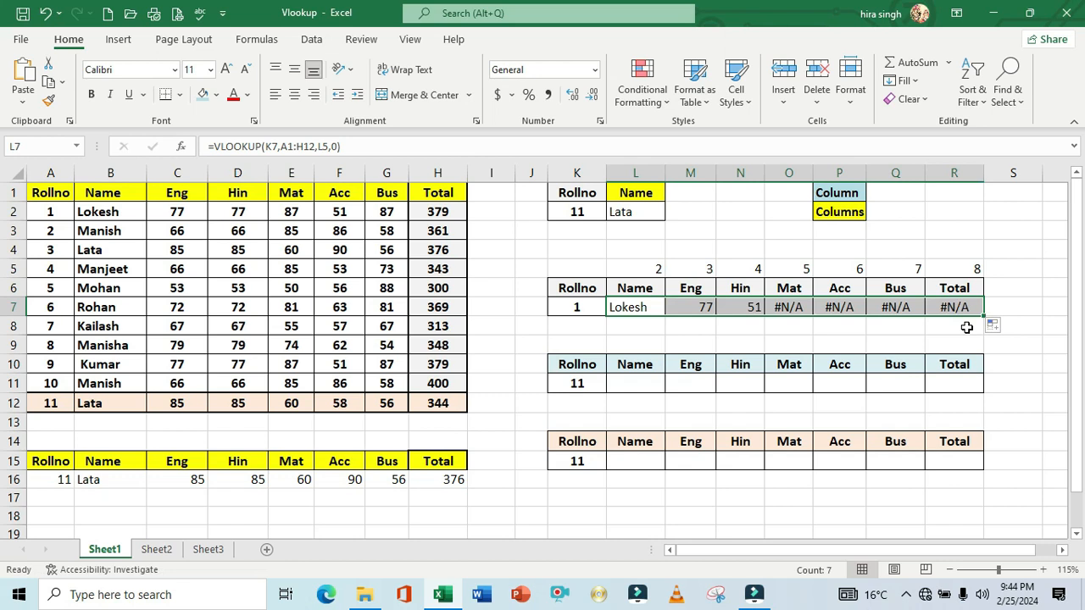
Inspect the filled Hin, Mat and Acc formulas in row 7 and narrow column J further
click(754, 313)
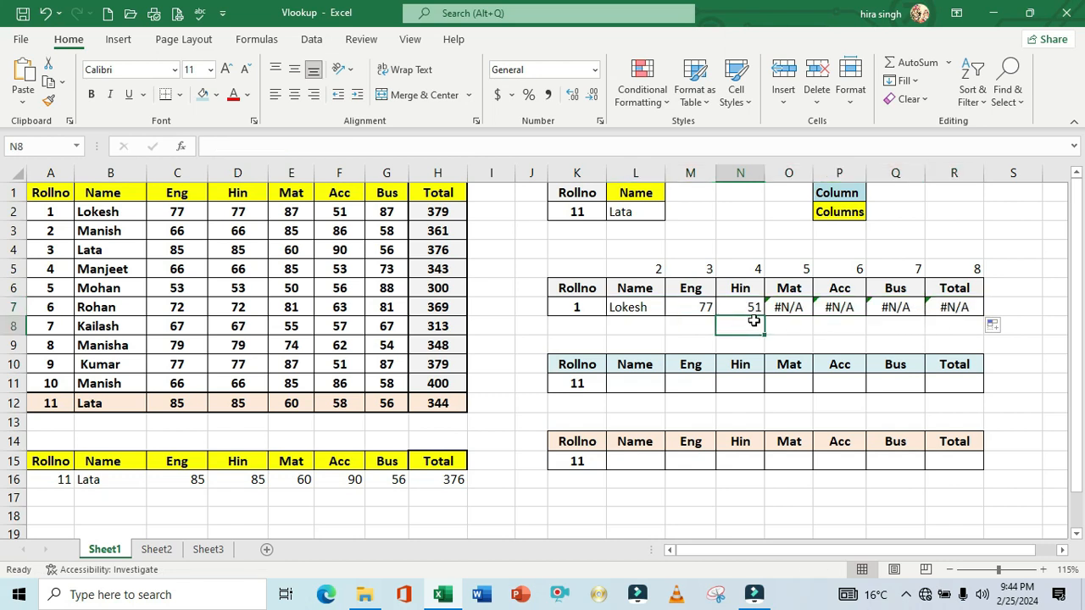
click(792, 307)
click(828, 308)
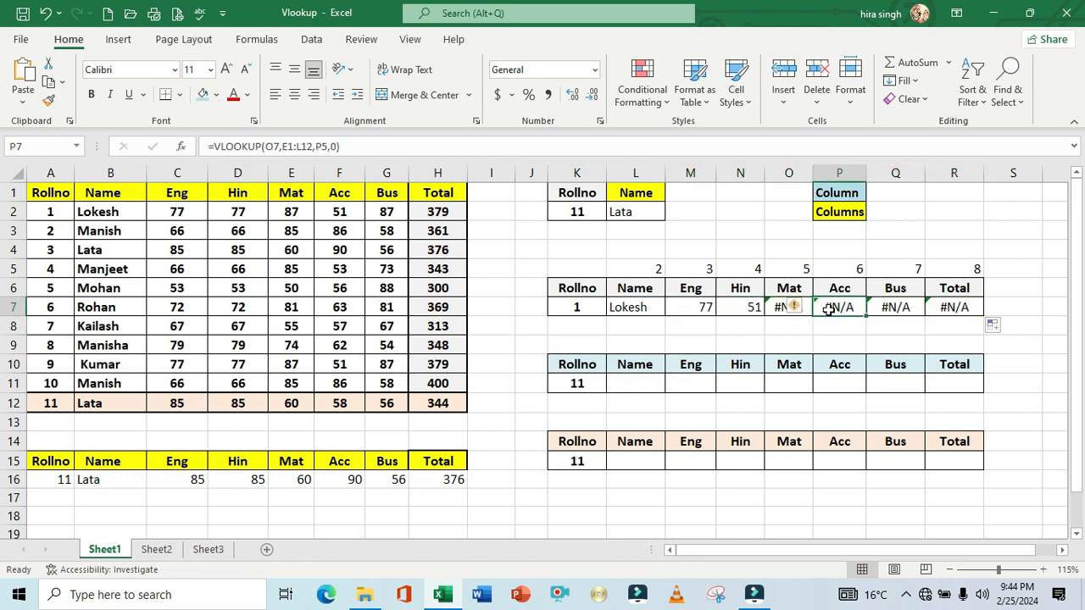
drag(547, 173, 526, 174)
double_click(754, 325)
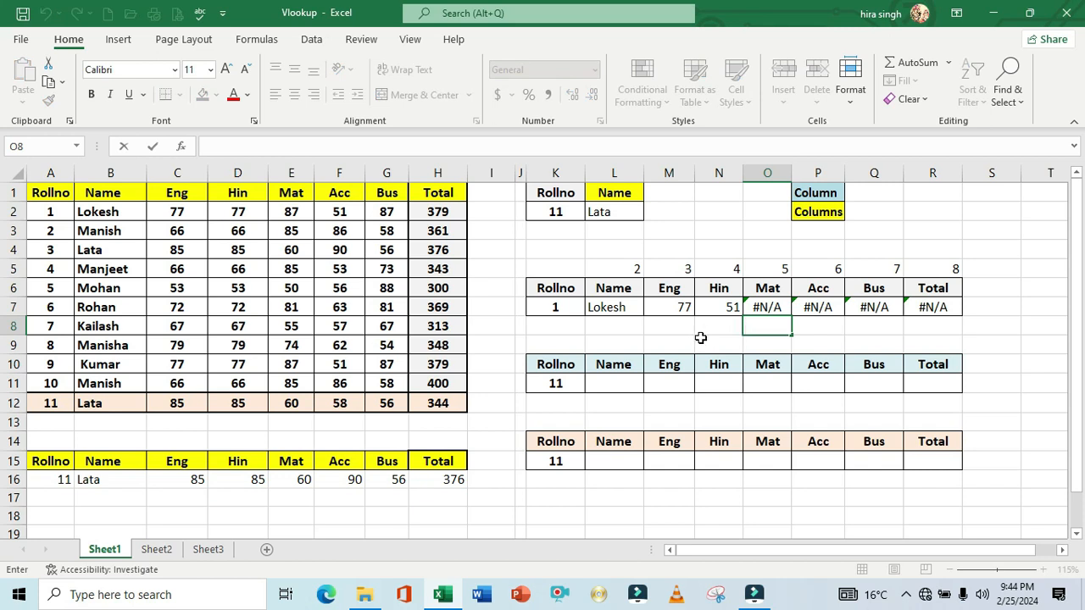
click(729, 307)
click(760, 308)
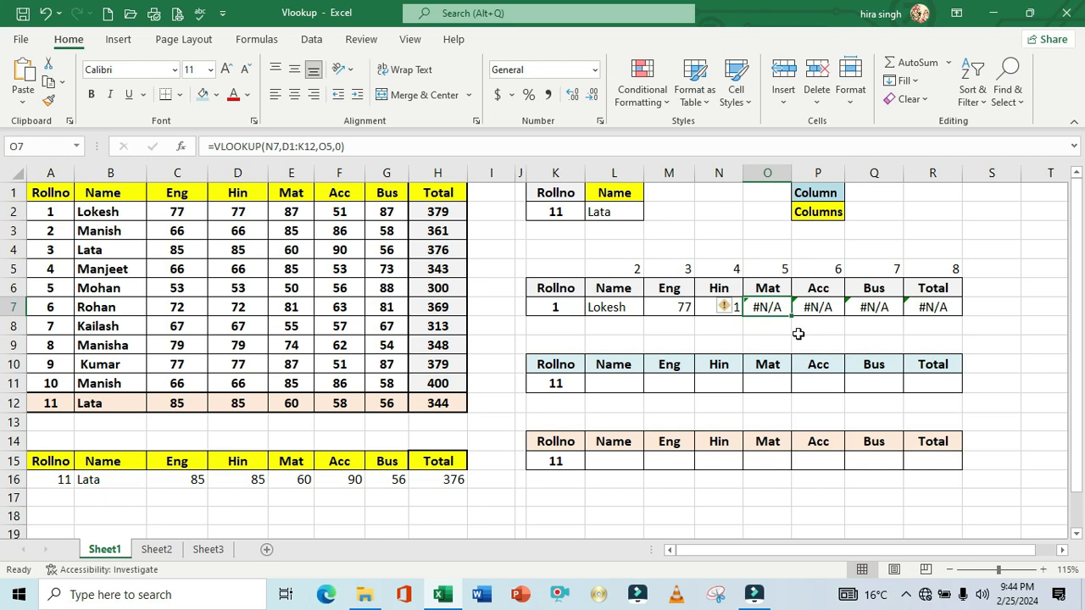
click(797, 334)
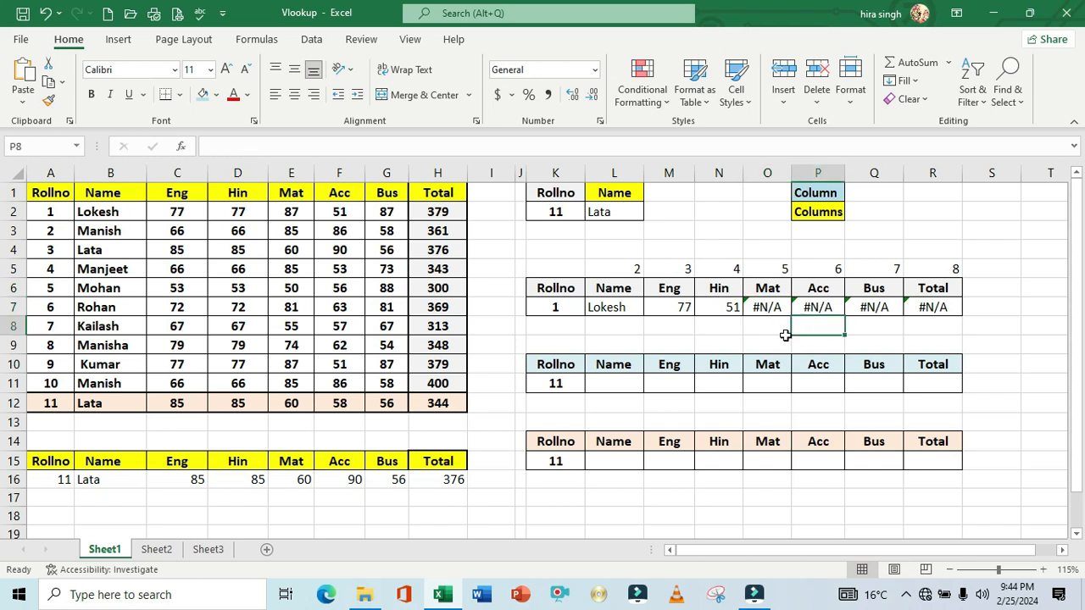
Inspect the VLOOKUP references in the Name, Eng and Hin cells L7:N7, and widen column J slightly
click(616, 308)
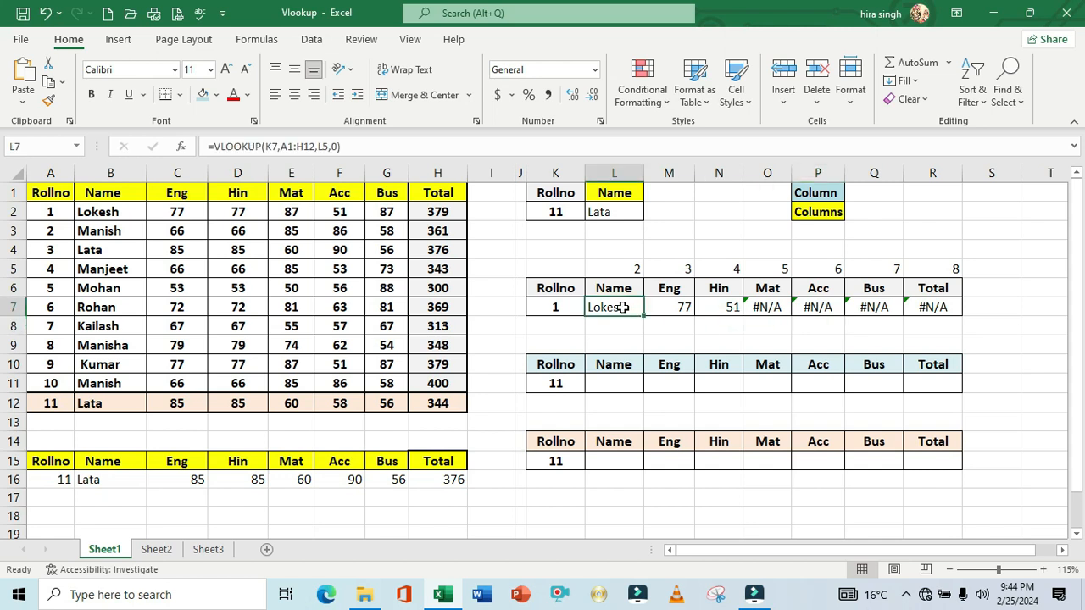
double_click(623, 308)
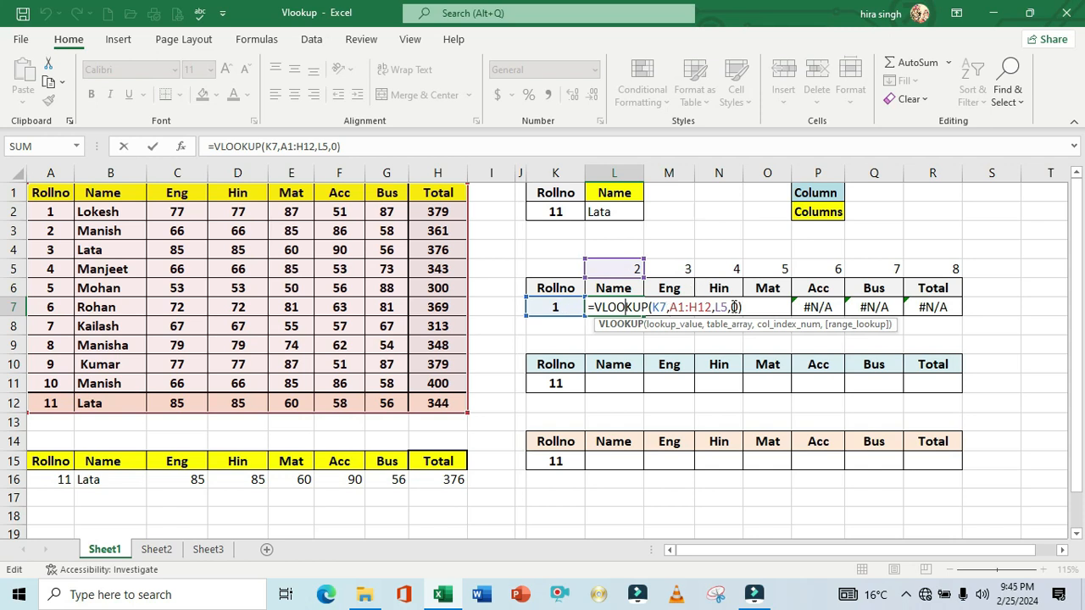
key(Return)
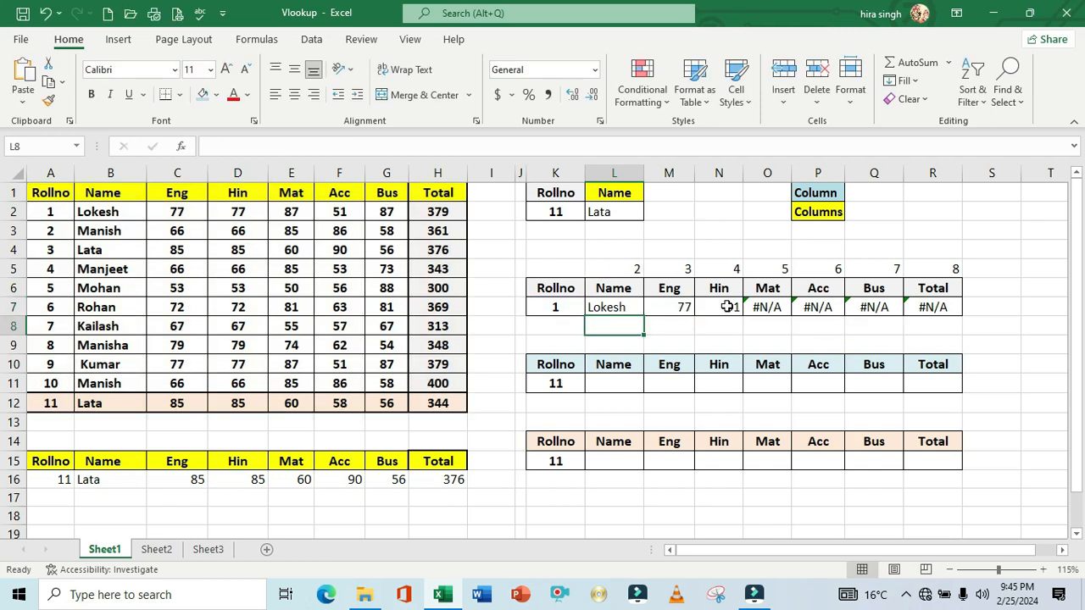
double_click(678, 307)
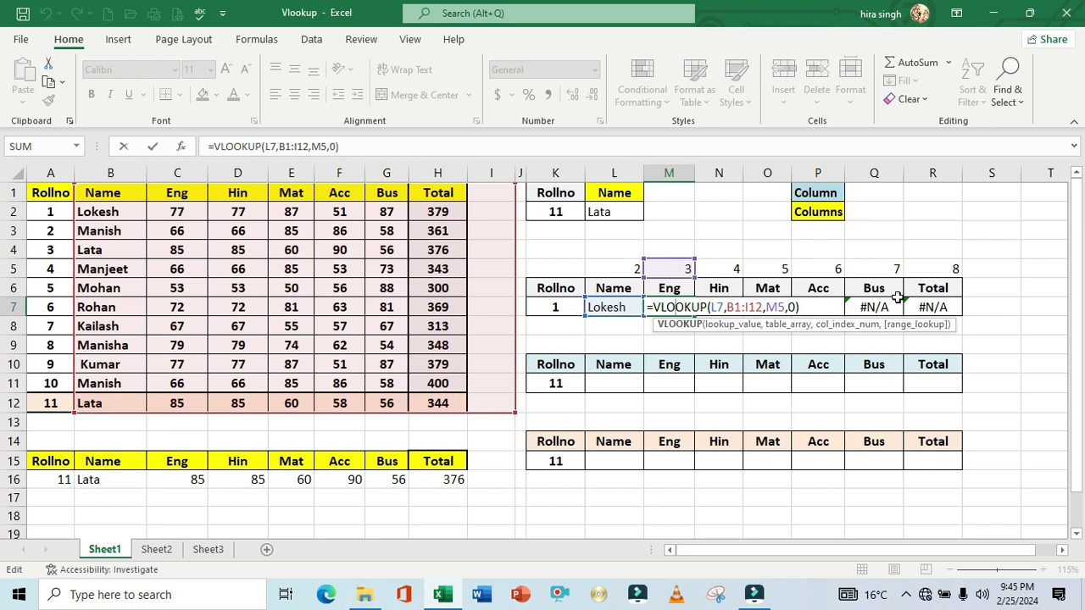
key(Return)
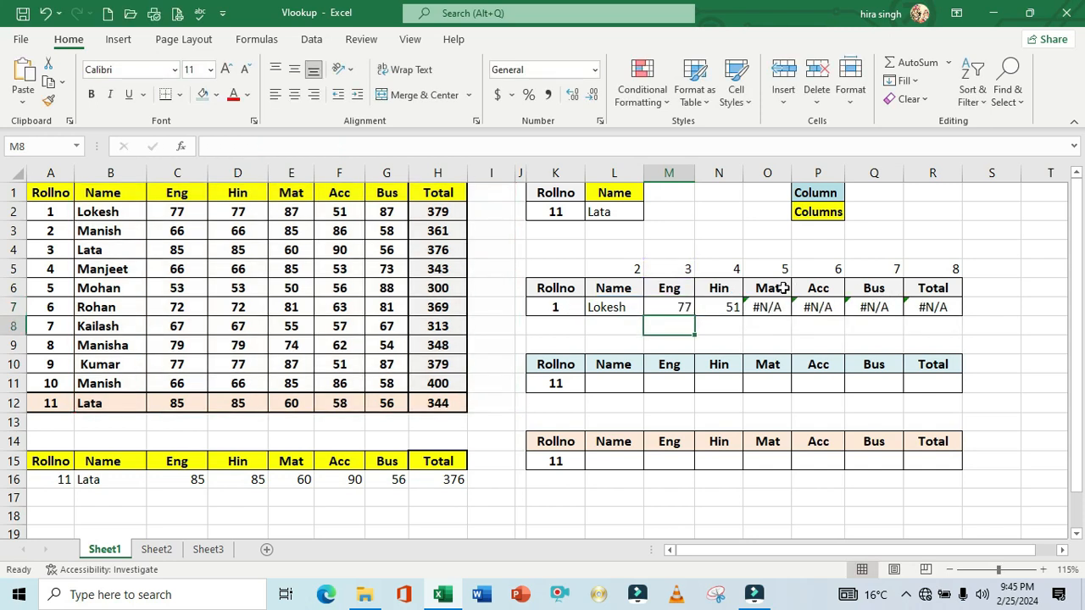
click(717, 307)
double_click(712, 307)
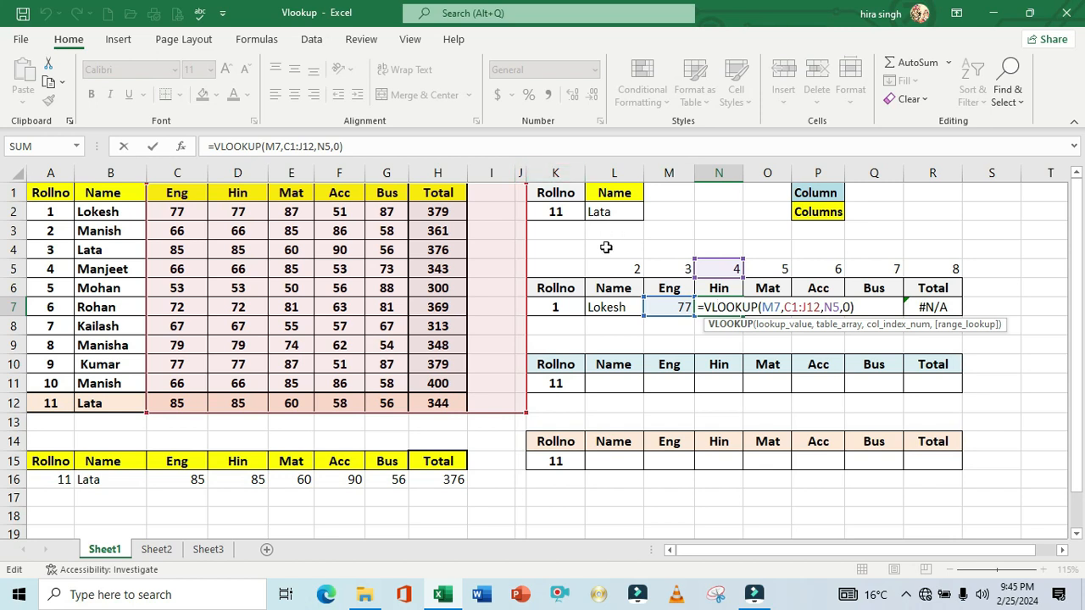
key(ctrl+Return)
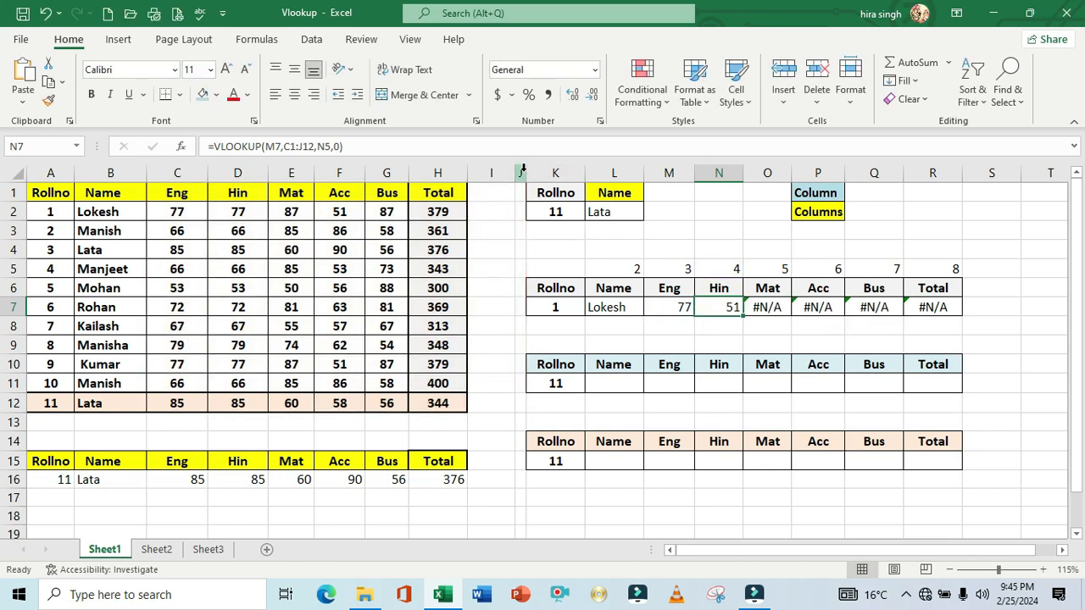
drag(526, 173, 539, 175)
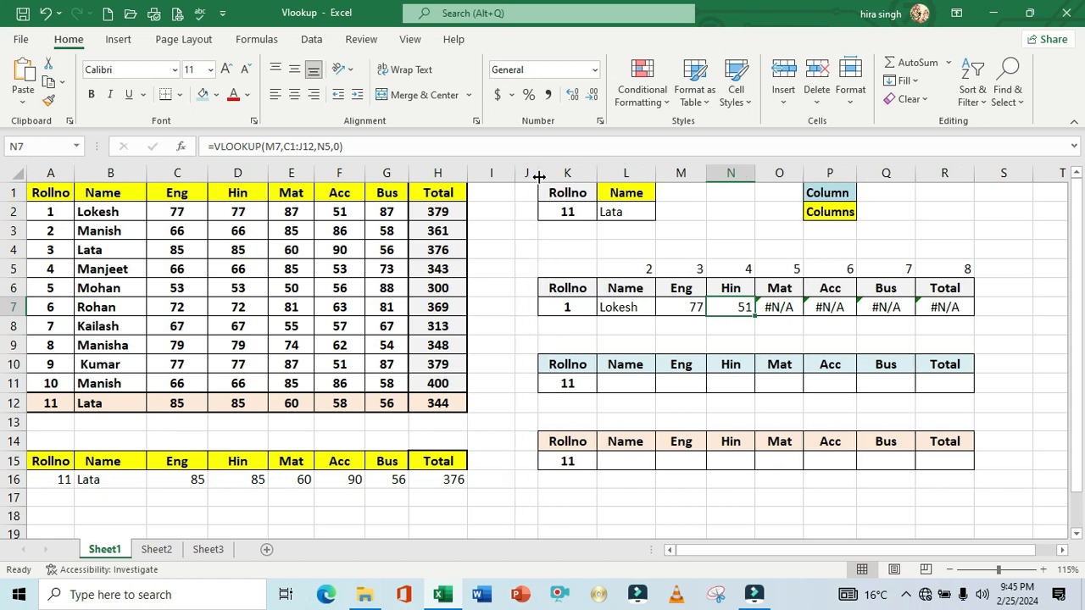
Make the lookup value in the L7 formula absolute as $K$7 and fill it across to R7
double_click(621, 308)
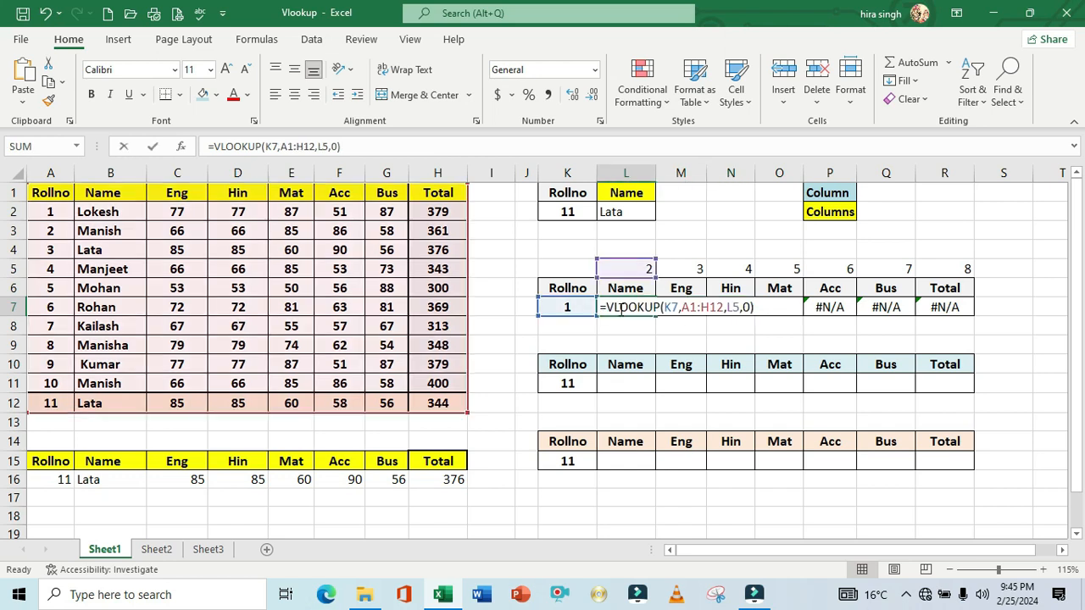
click(668, 307)
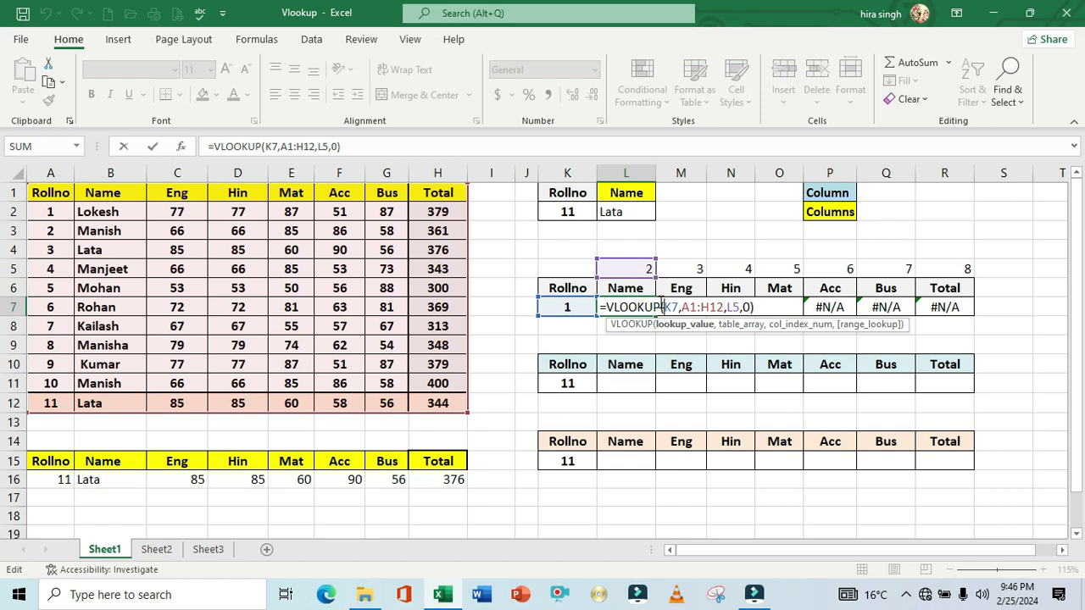
key(F4)
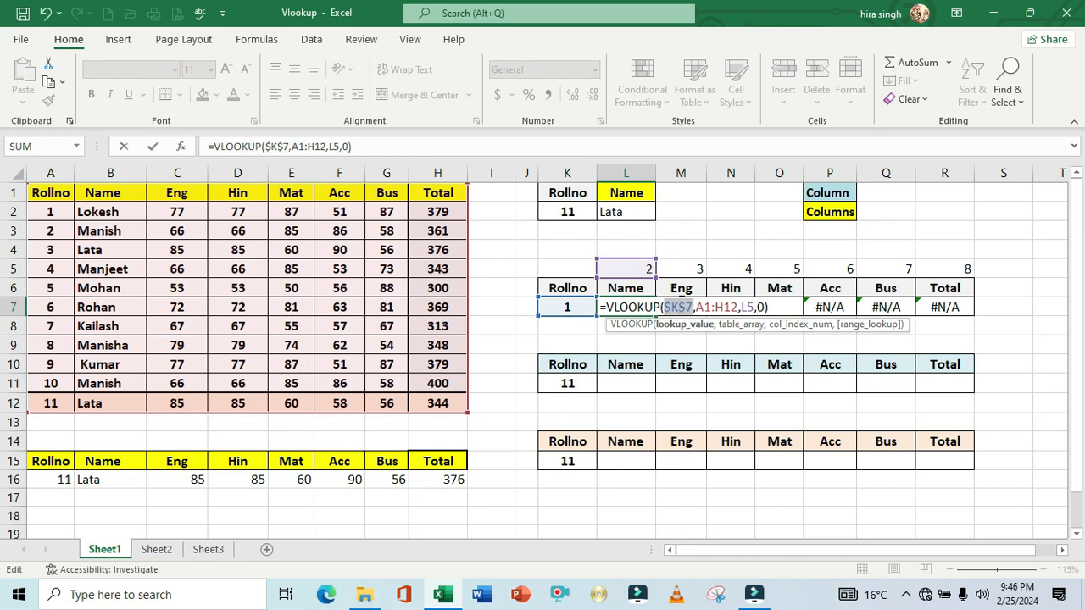
click(680, 305)
key(Return)
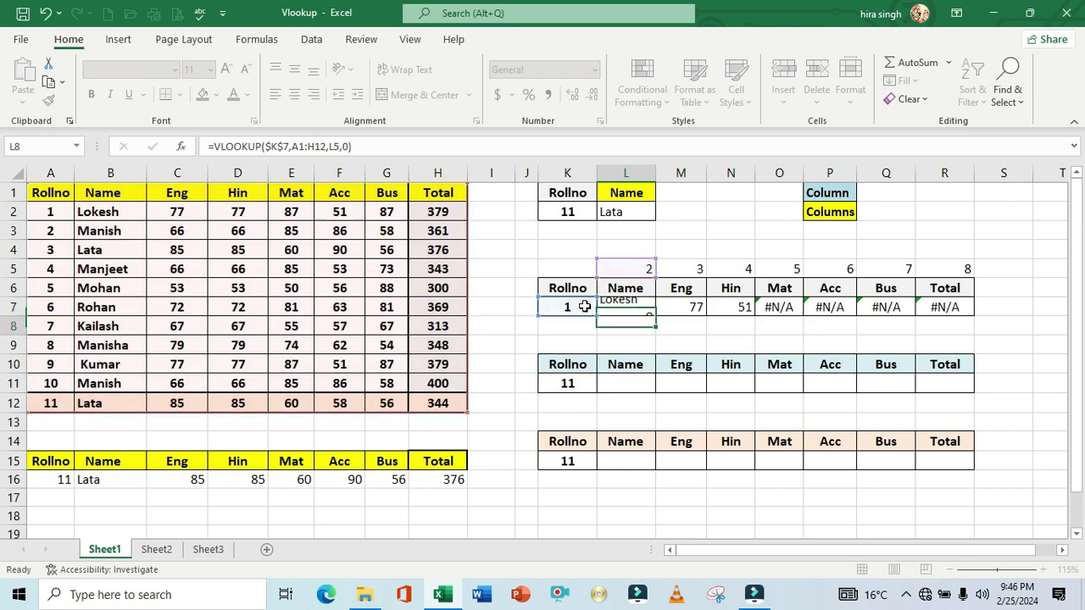
click(618, 308)
drag(654, 315, 970, 329)
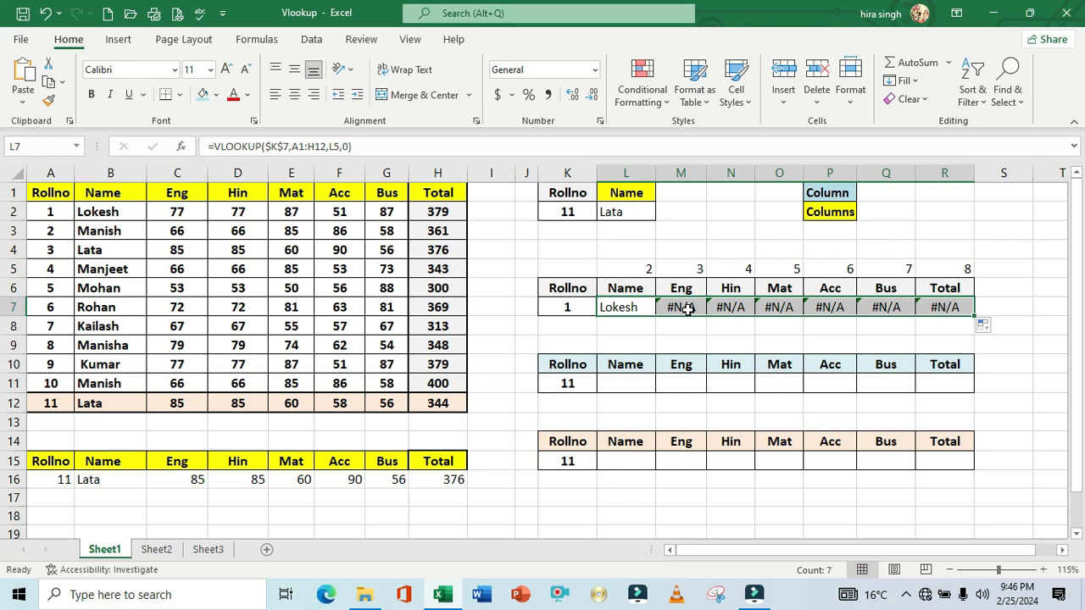
Lock the table range in the L7 formula as $A$1:$H$12 and refill it across to R7
click(633, 308)
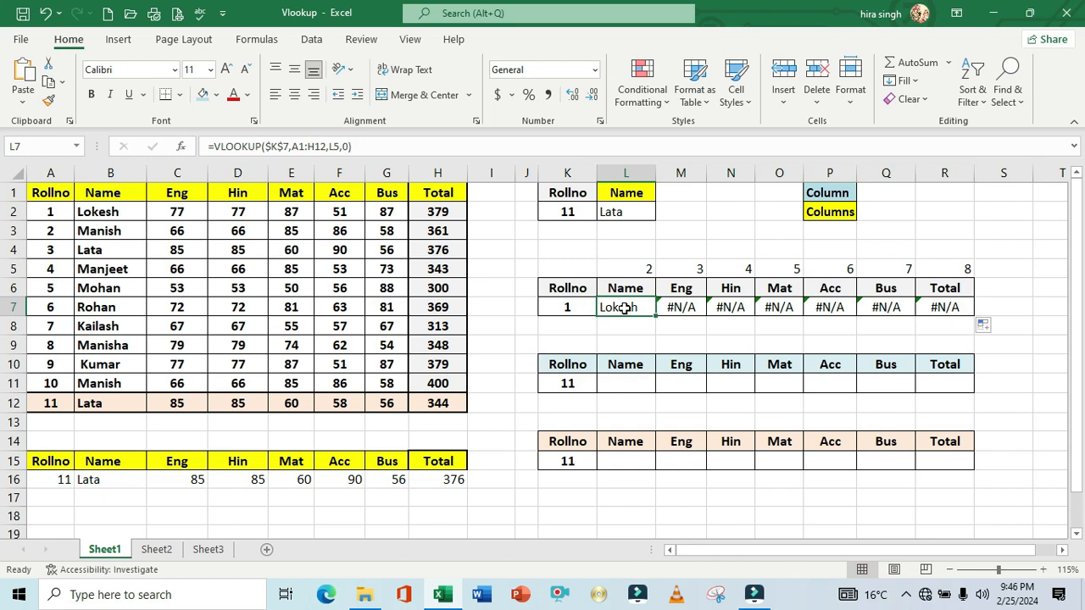
double_click(632, 308)
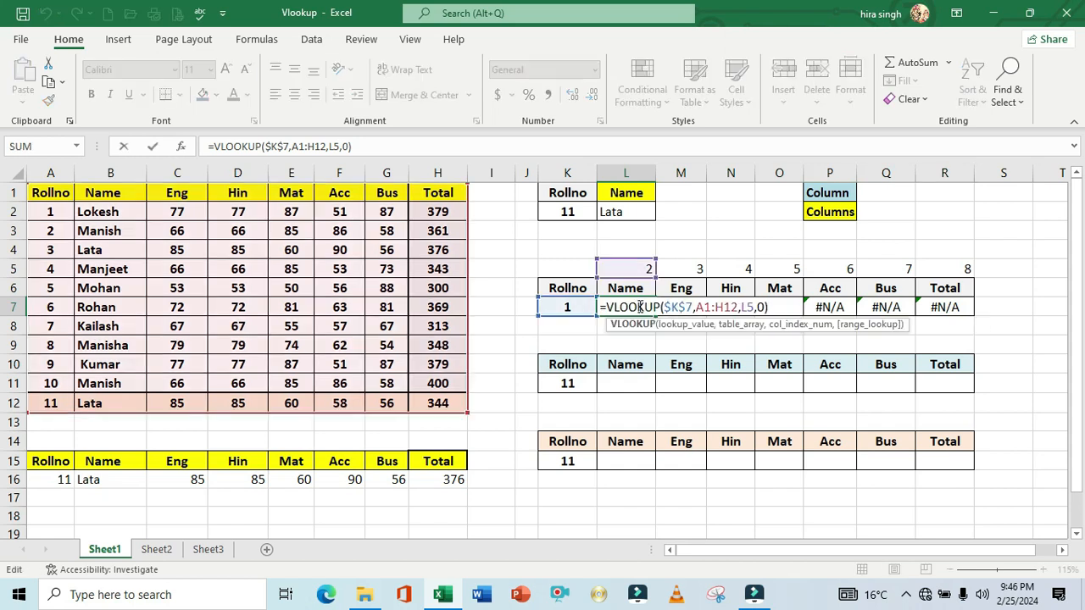
drag(697, 310, 734, 309)
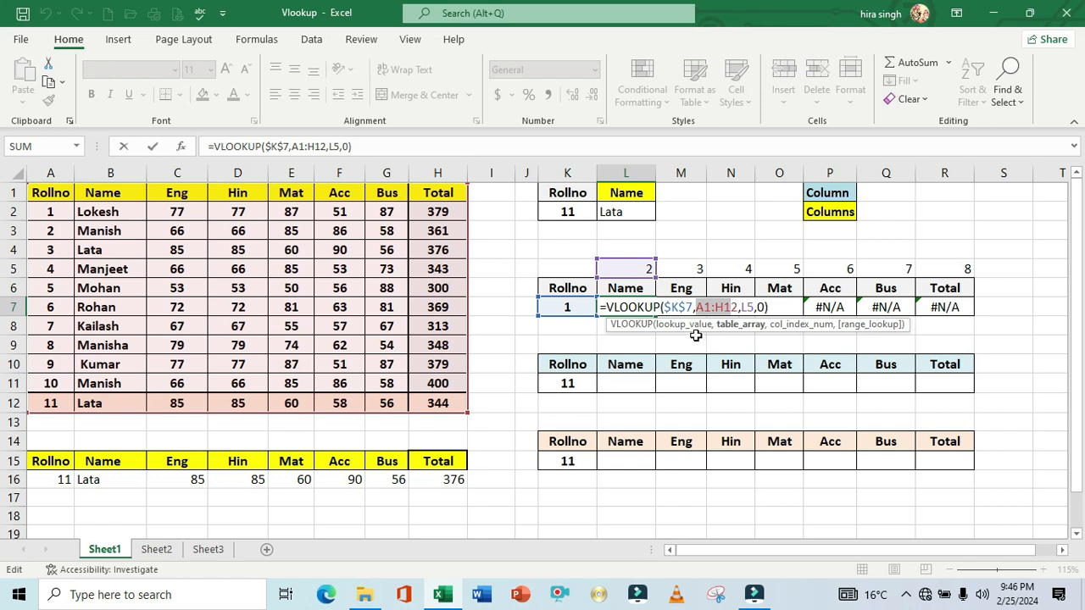
key(F4)
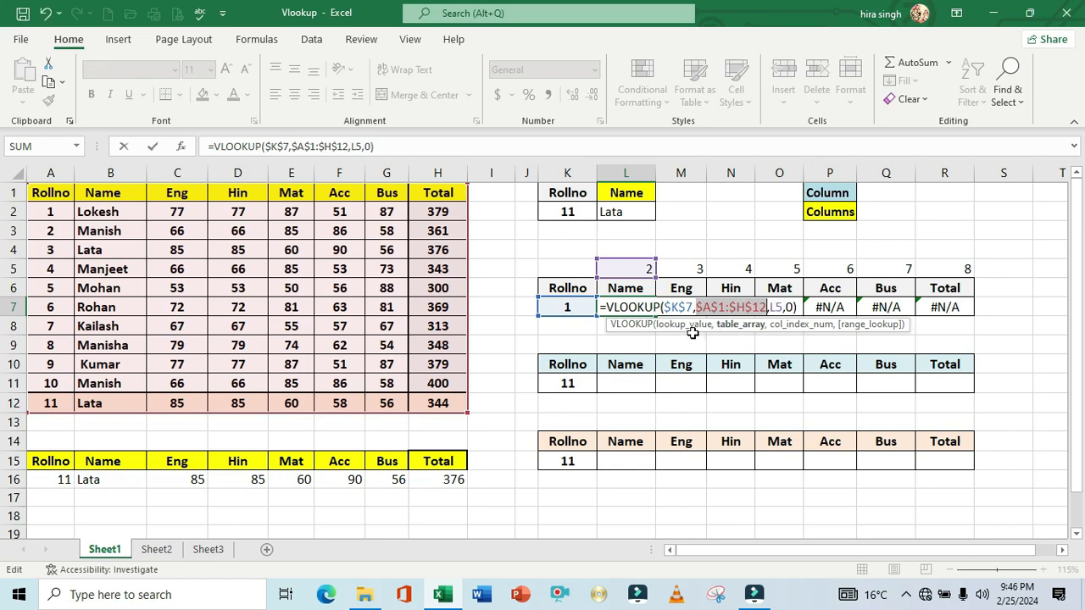
key(Return)
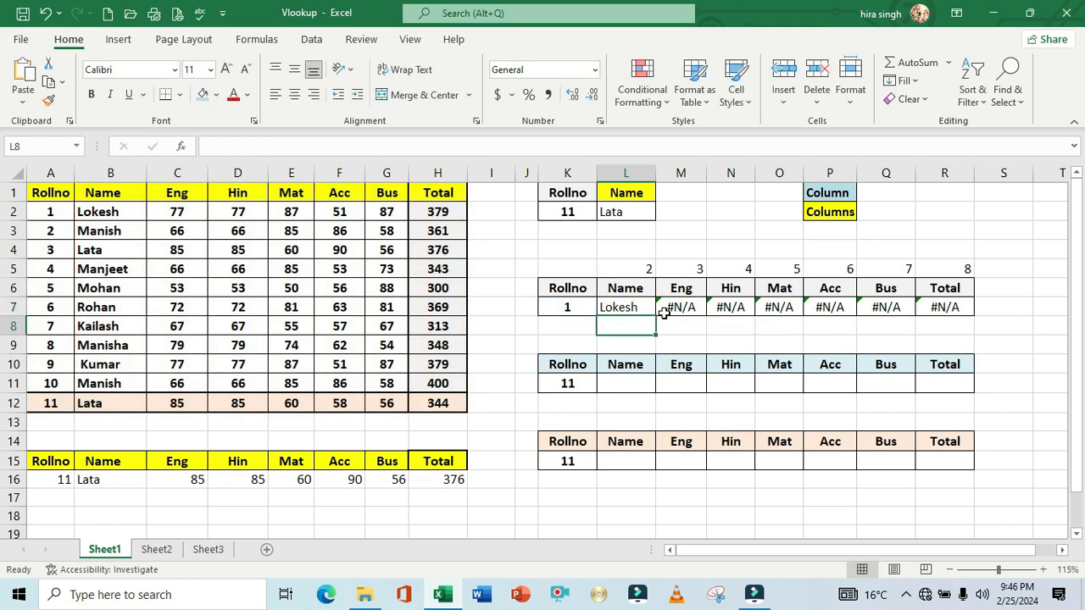
click(648, 312)
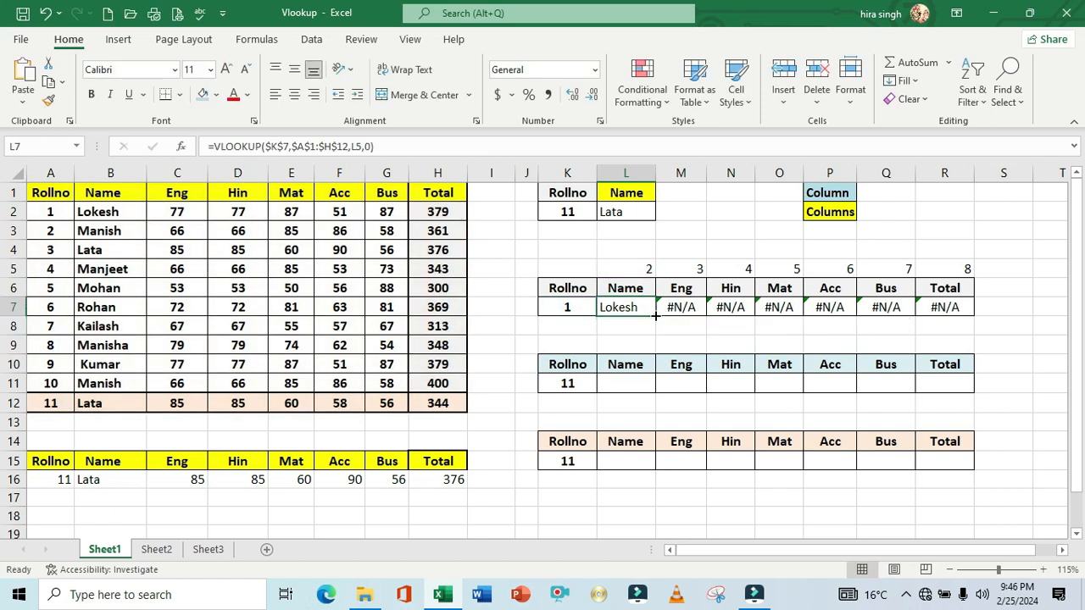
drag(656, 316, 962, 327)
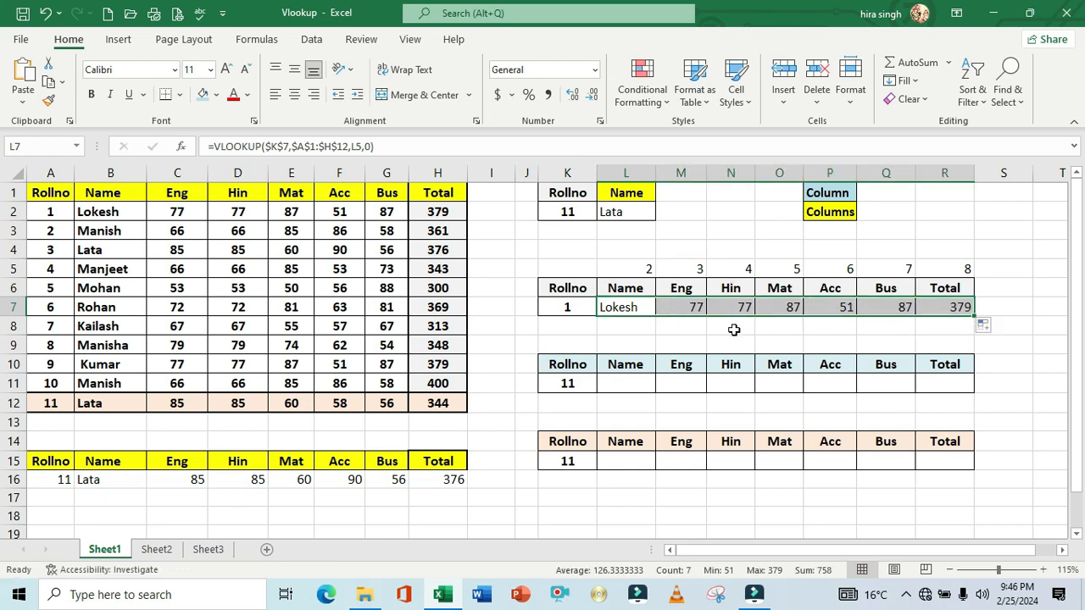
Set the roll number in K7 to 11 and compare the returned record with source row 12 and the record in row 16
click(573, 308)
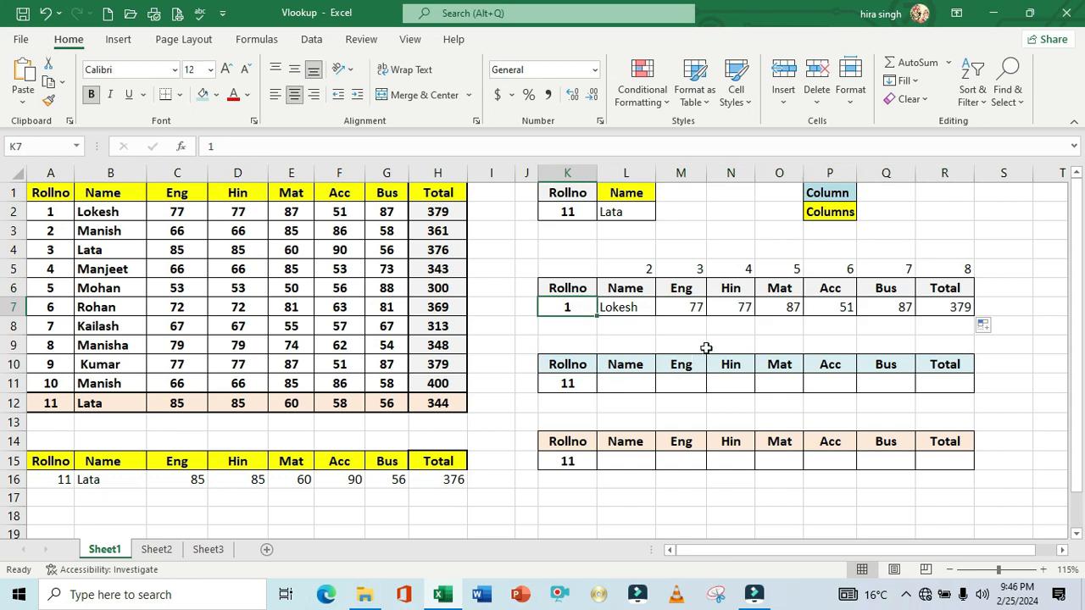
text(11)
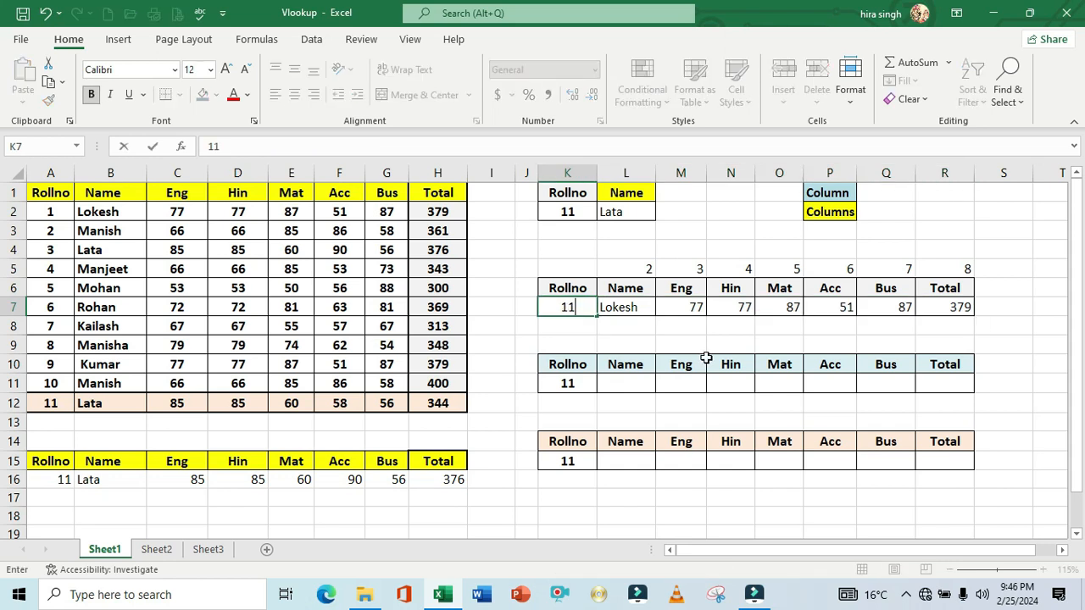
key(Return)
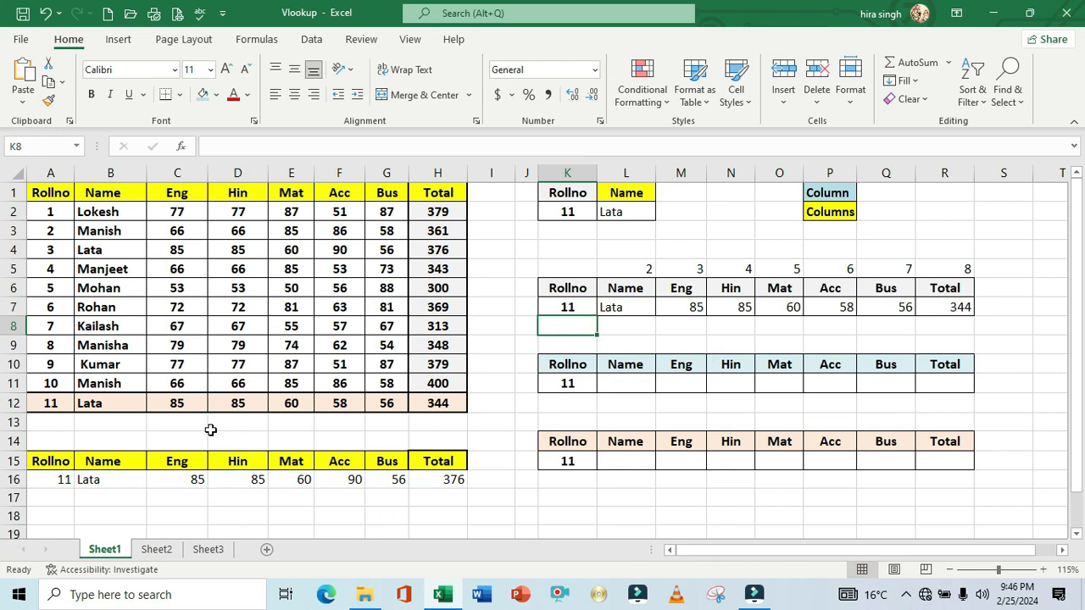
drag(108, 403, 434, 404)
drag(562, 310, 952, 317)
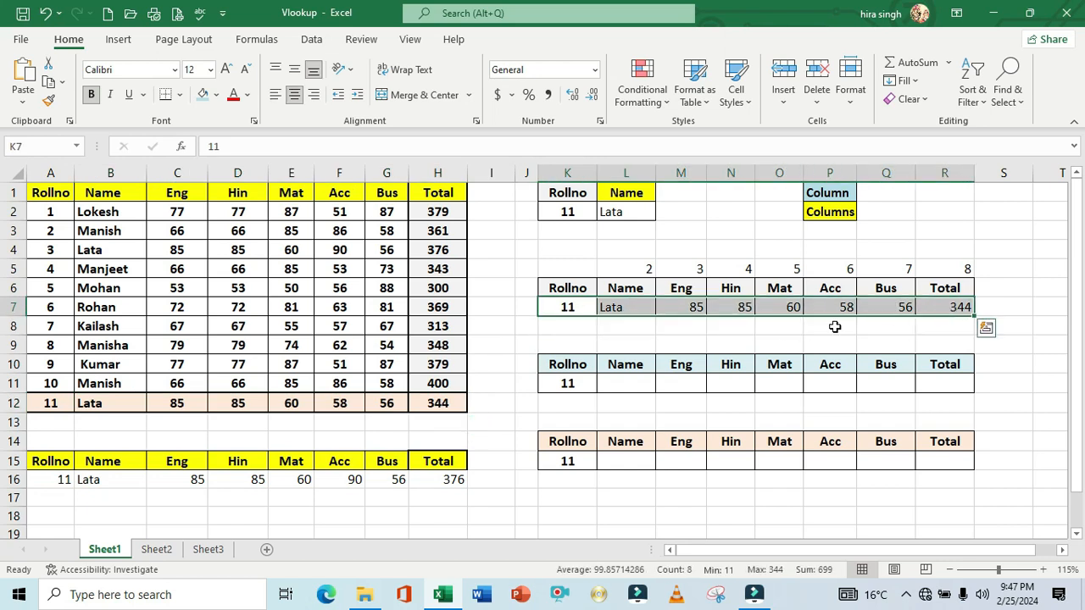
click(134, 496)
click(64, 482)
drag(64, 481, 438, 480)
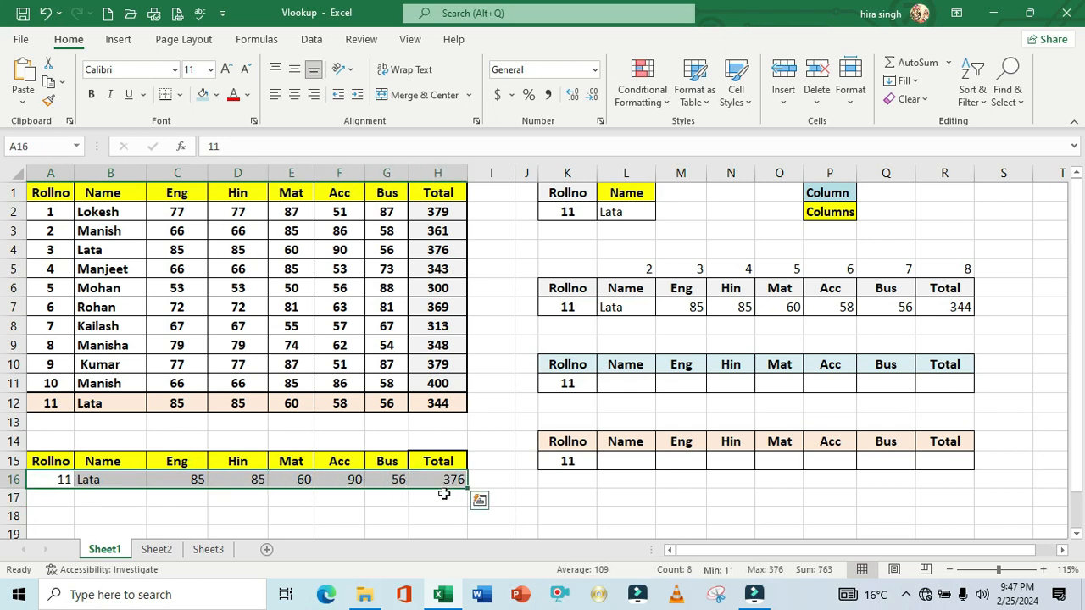
click(441, 480)
Color the Acc header and its mark in F15:F16 red and fill the Total header in H15 light blue
drag(343, 468, 348, 480)
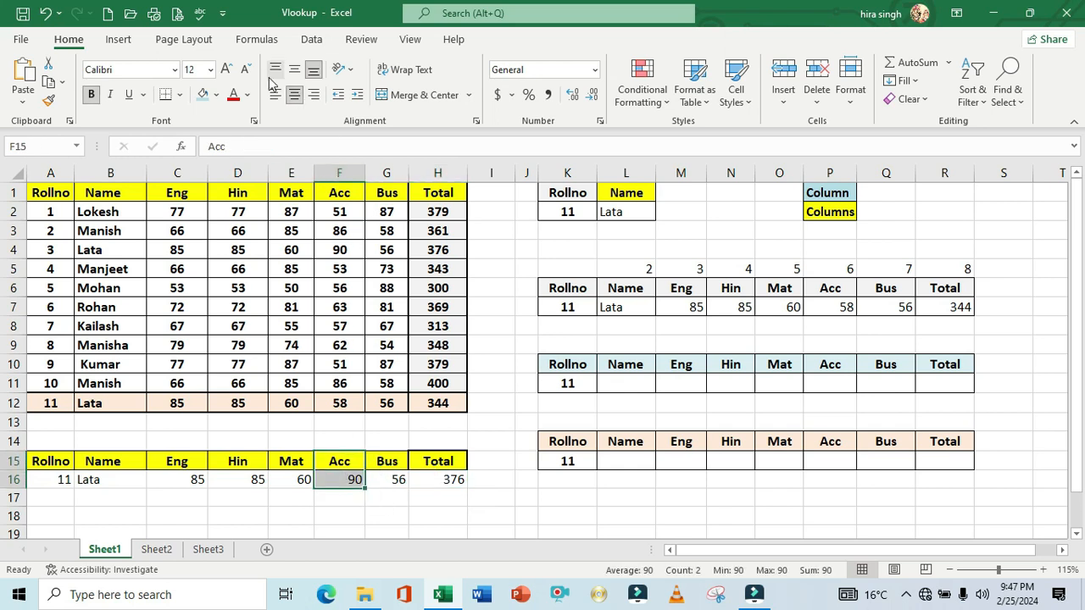
click(233, 95)
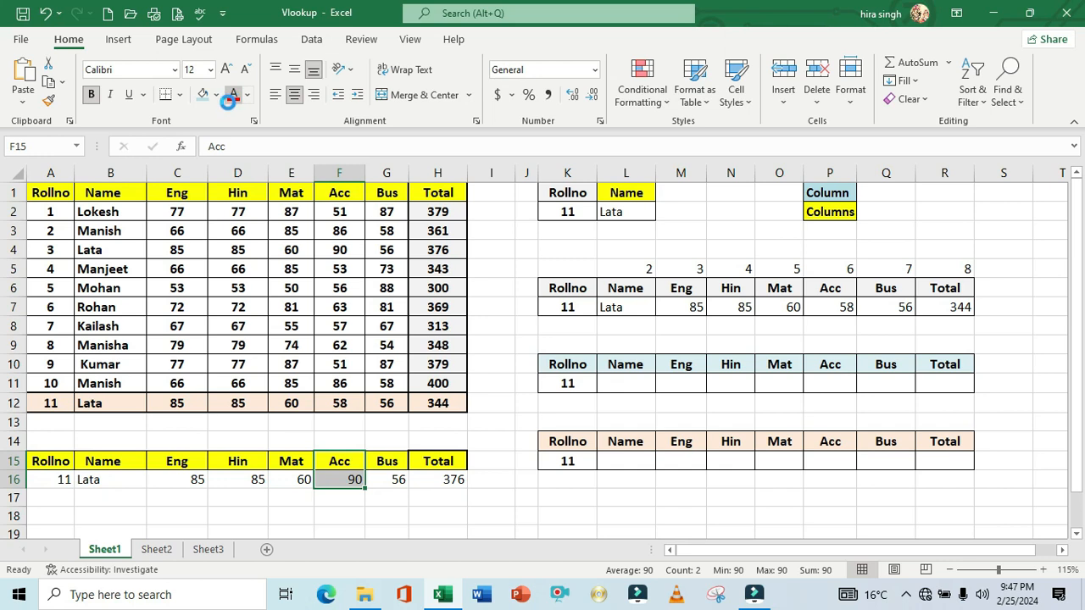
click(440, 466)
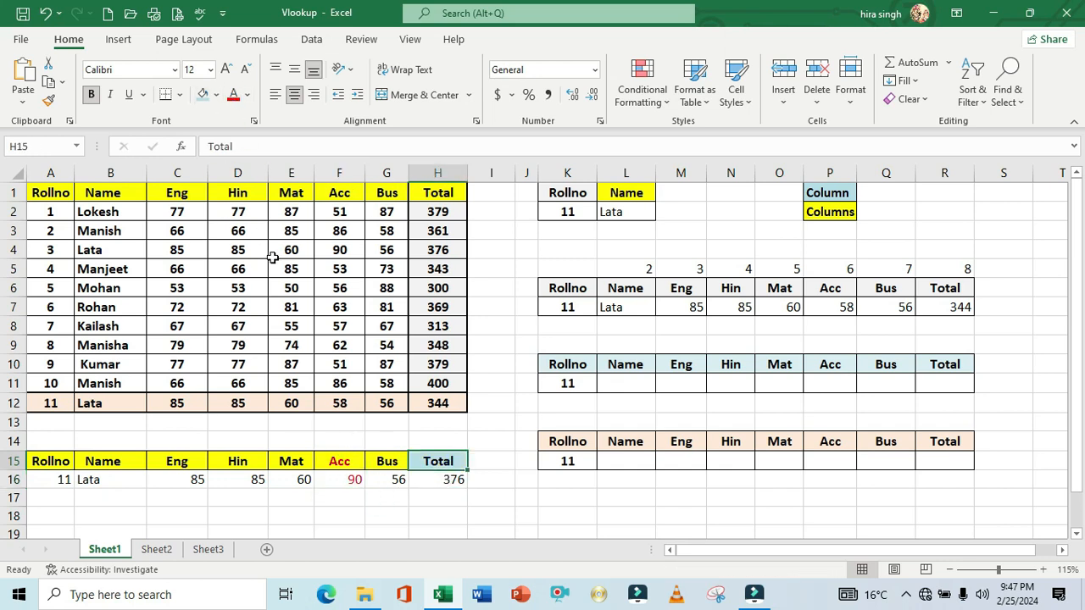
drag(334, 460, 395, 482)
click(500, 498)
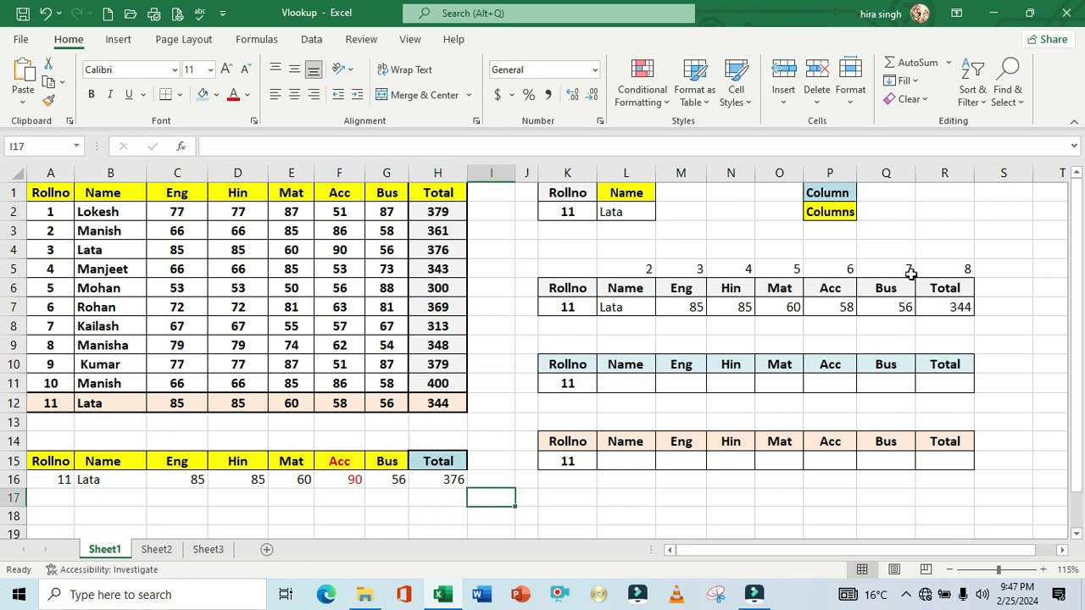
Review the column index numbers in L5:Q5 above the lookup headers and the Acc entry in F15:F16
click(629, 271)
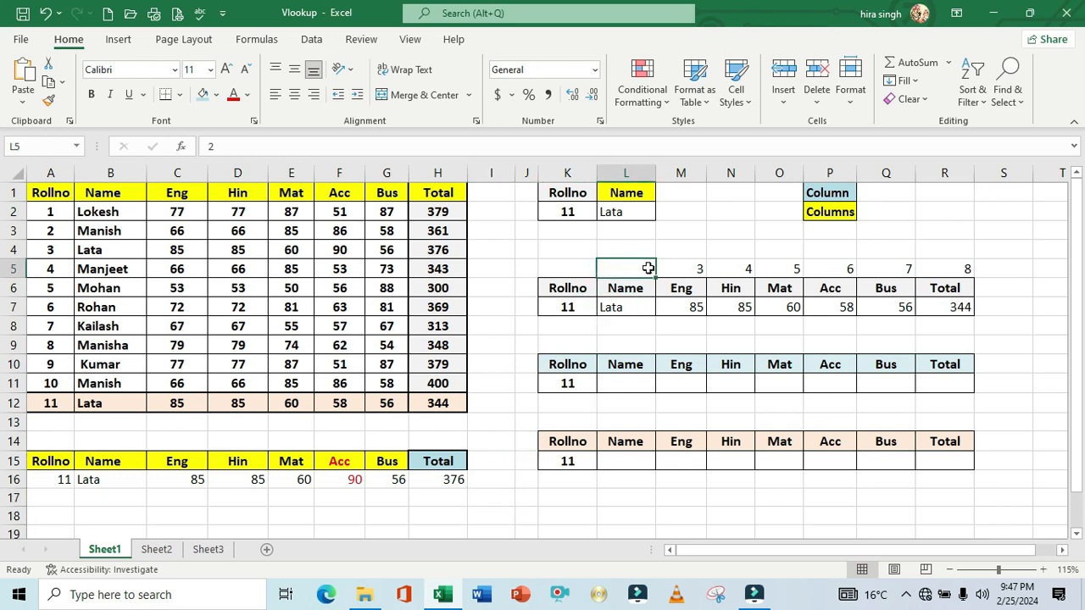
click(677, 271)
click(728, 270)
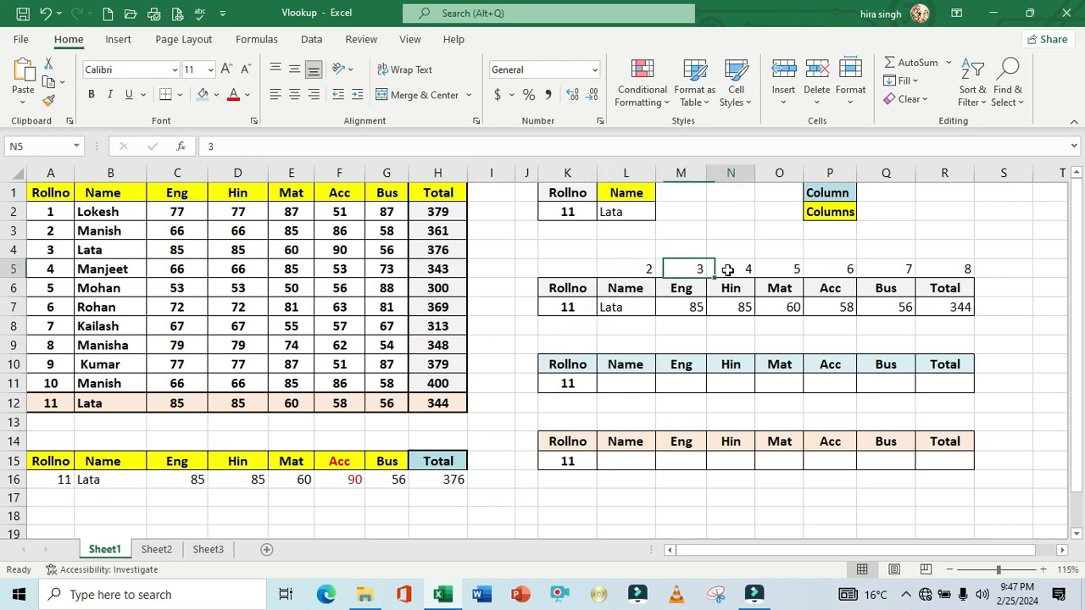
click(781, 269)
click(831, 270)
click(882, 271)
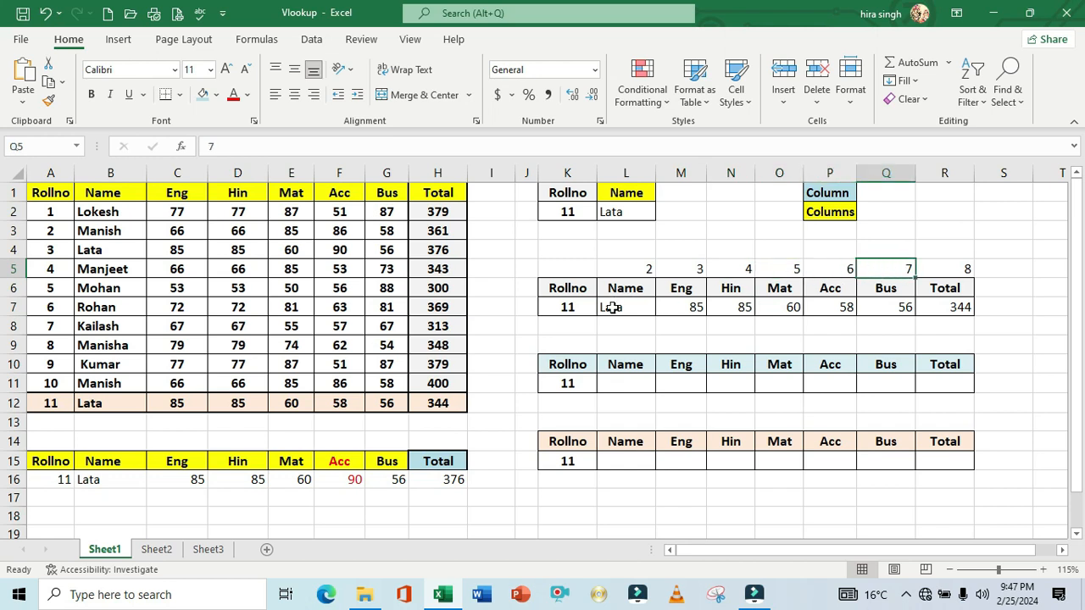
click(634, 331)
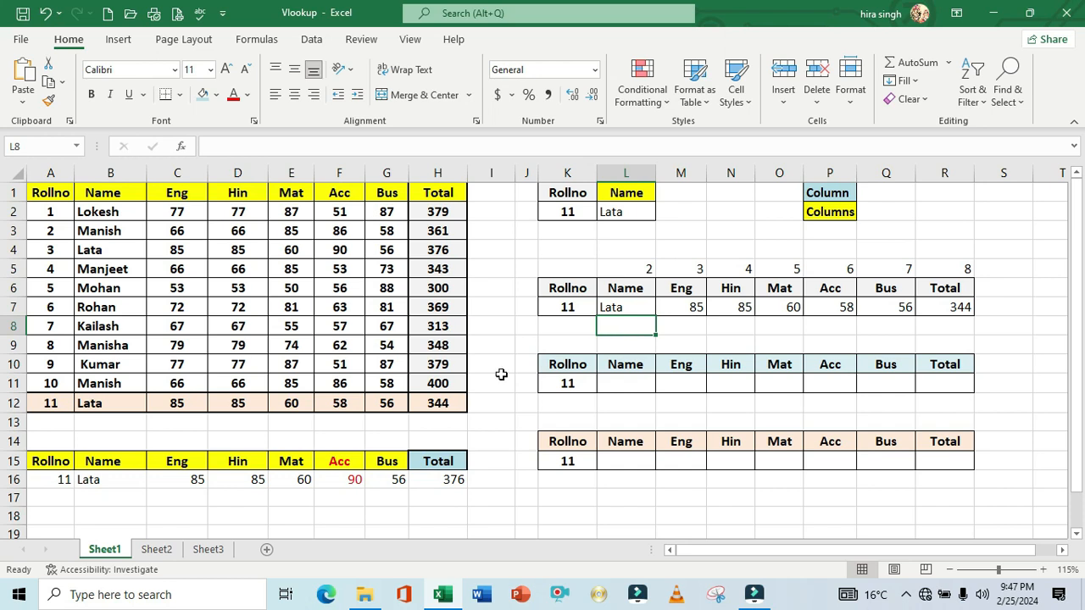
drag(354, 469, 351, 479)
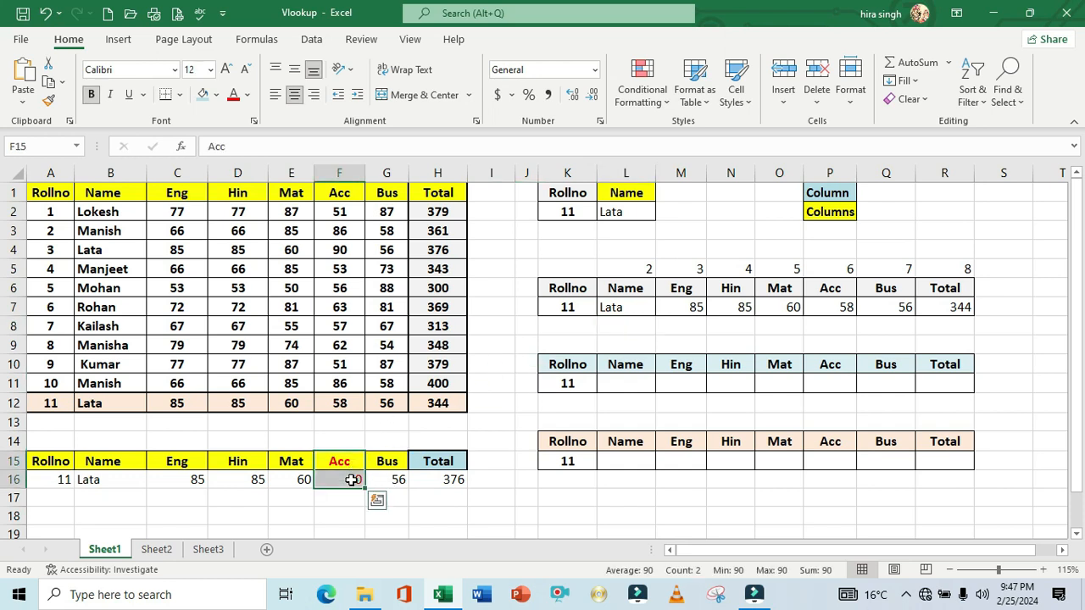
click(481, 512)
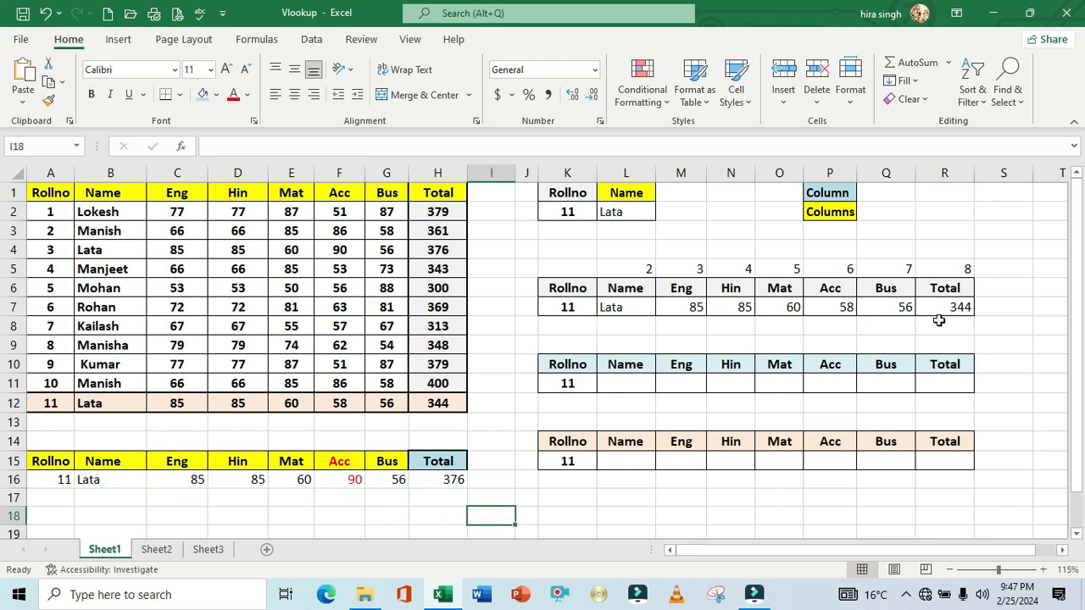
Review the column index numbers in L5:R5 above the lookup headers one by one
click(636, 268)
click(675, 270)
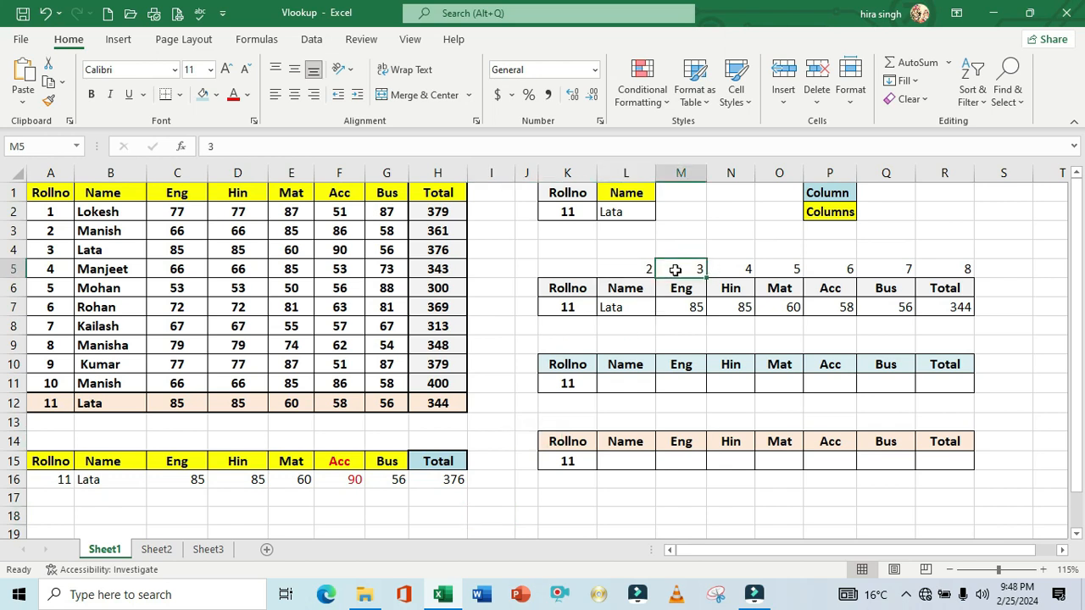
click(734, 269)
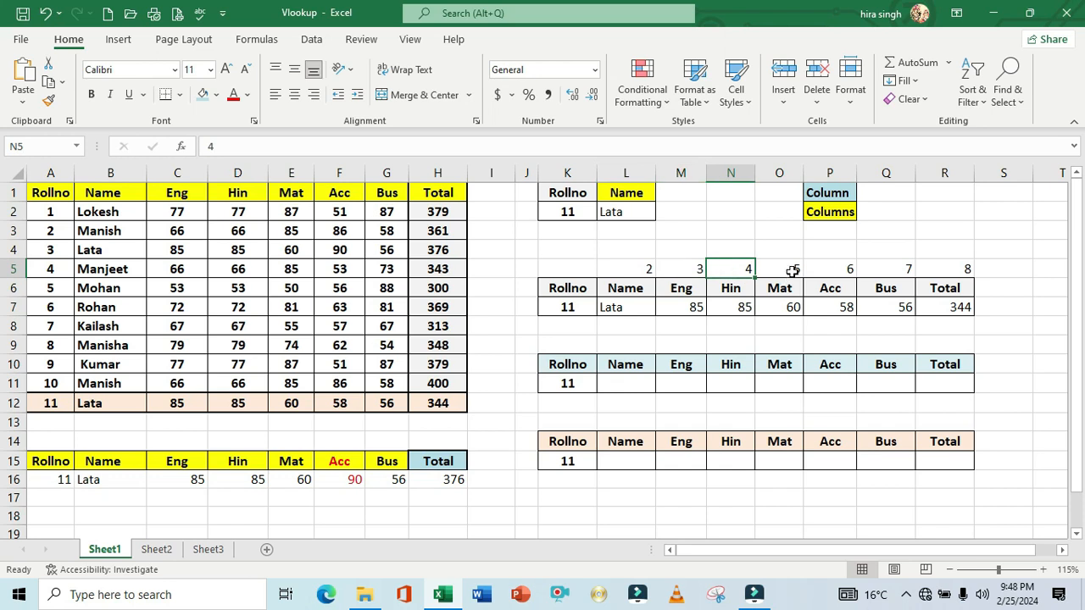
click(792, 270)
click(818, 270)
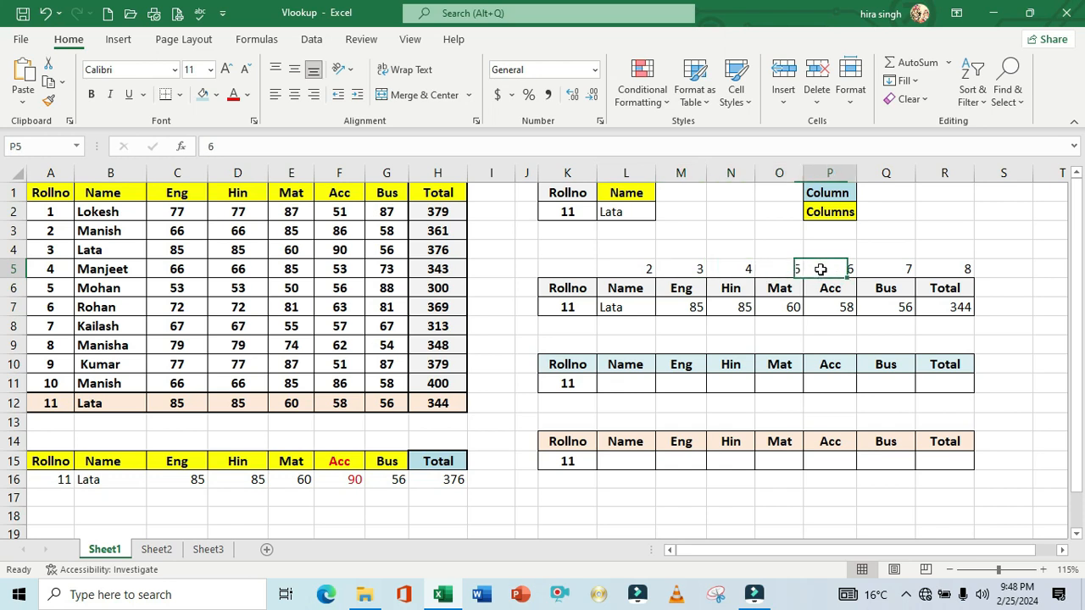
click(881, 272)
click(939, 271)
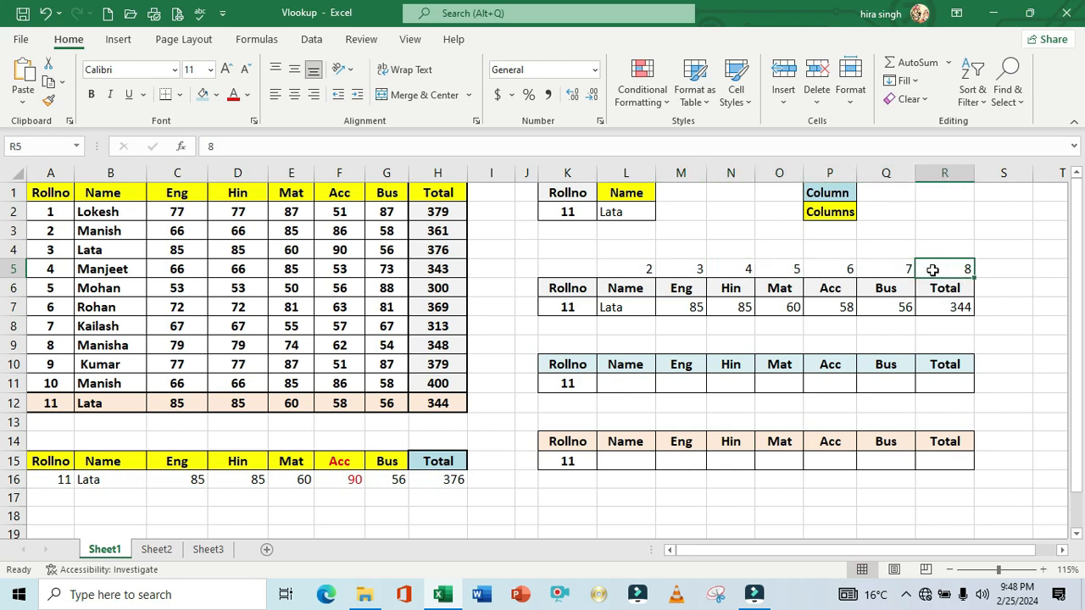
Try a column index of 1 in O5 above the Mat header, and undo that entry
click(768, 270)
text(1)
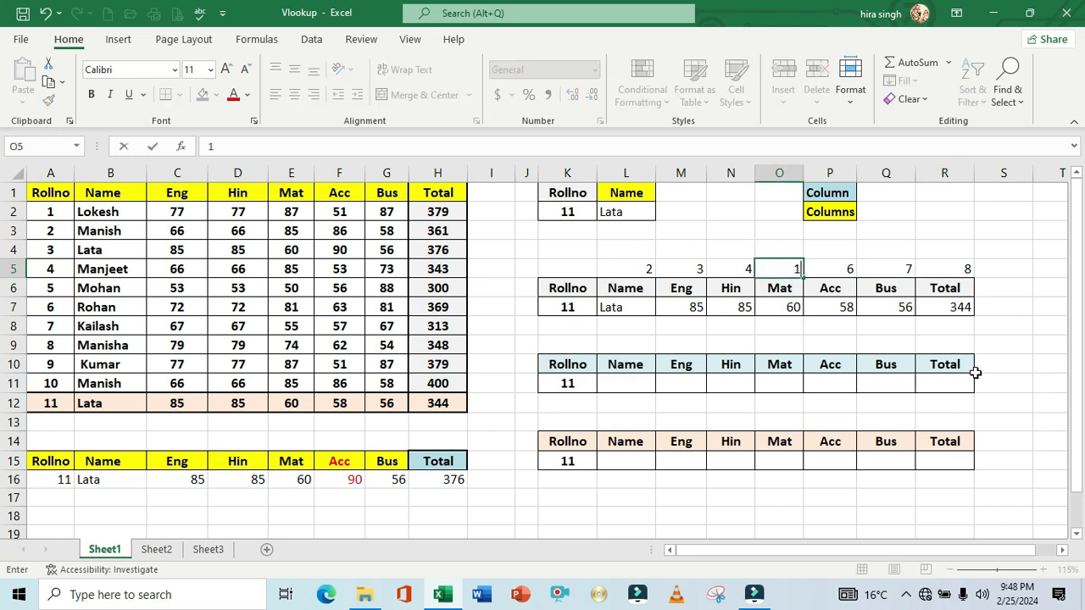
key(Return)
key(ctrl+z)
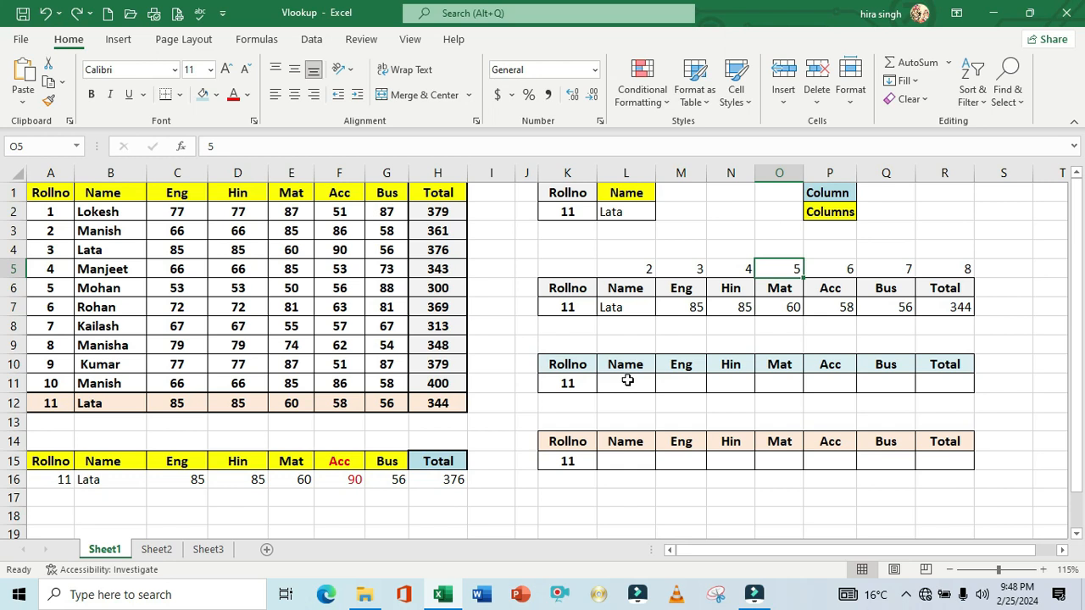
Enter =COLUMN() in K4 to return the column number of that cell
click(826, 195)
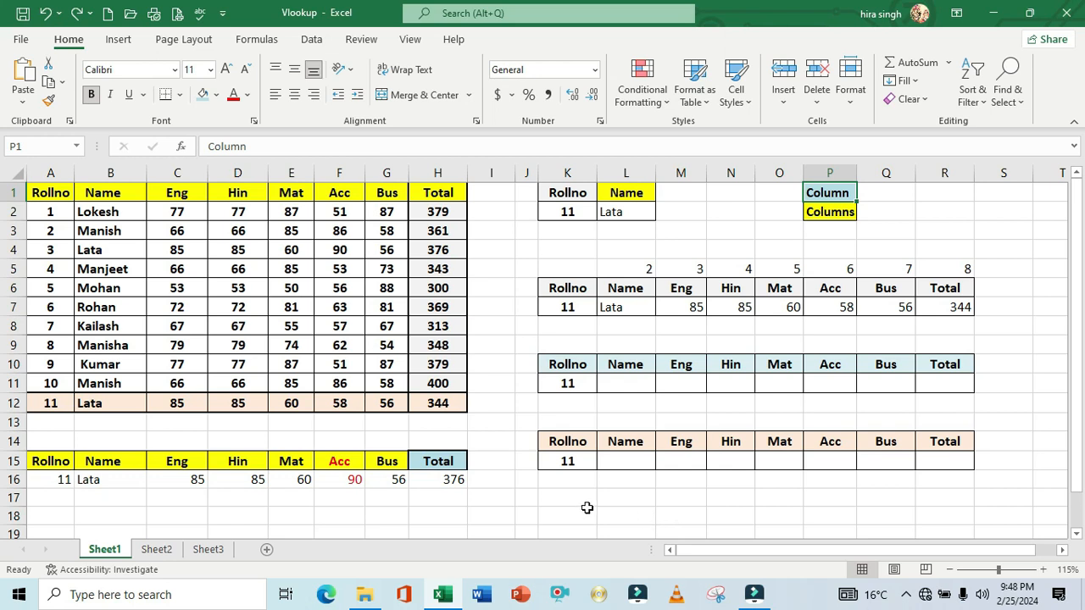
click(563, 249)
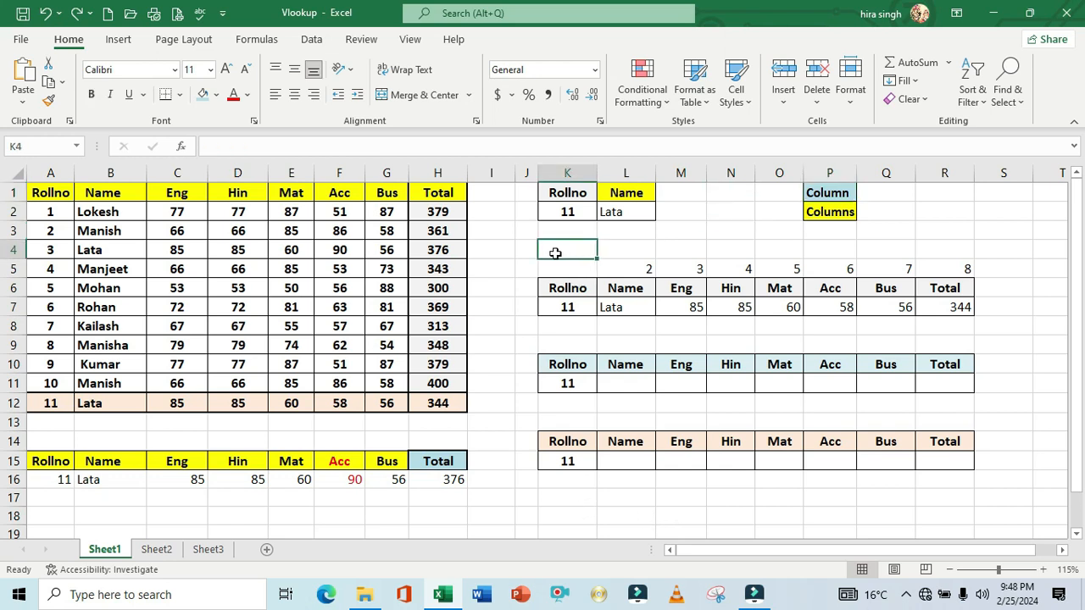
text(=)
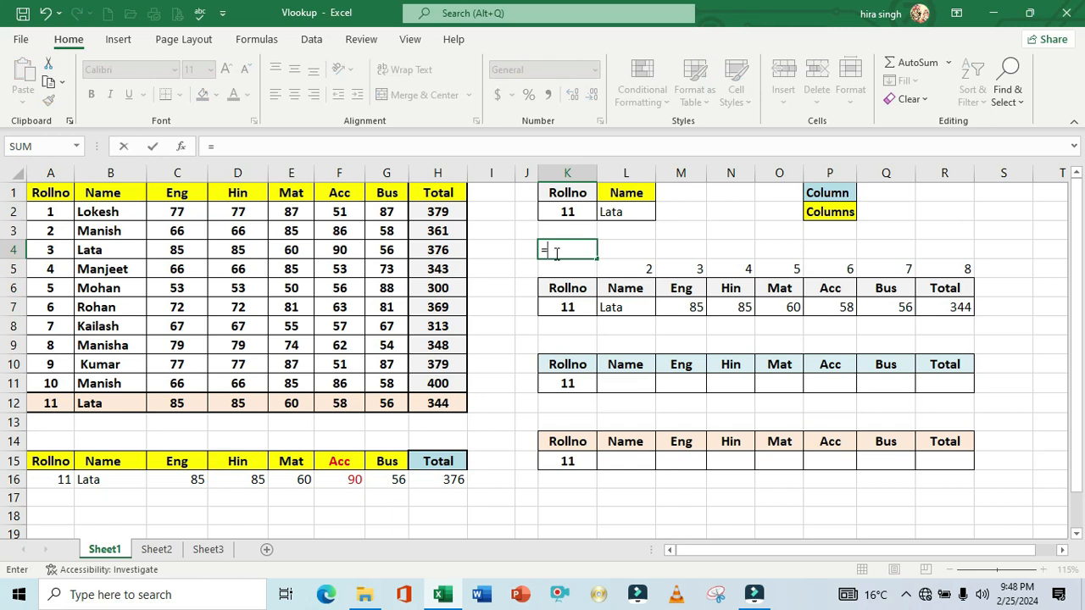
text(co)
text(l)
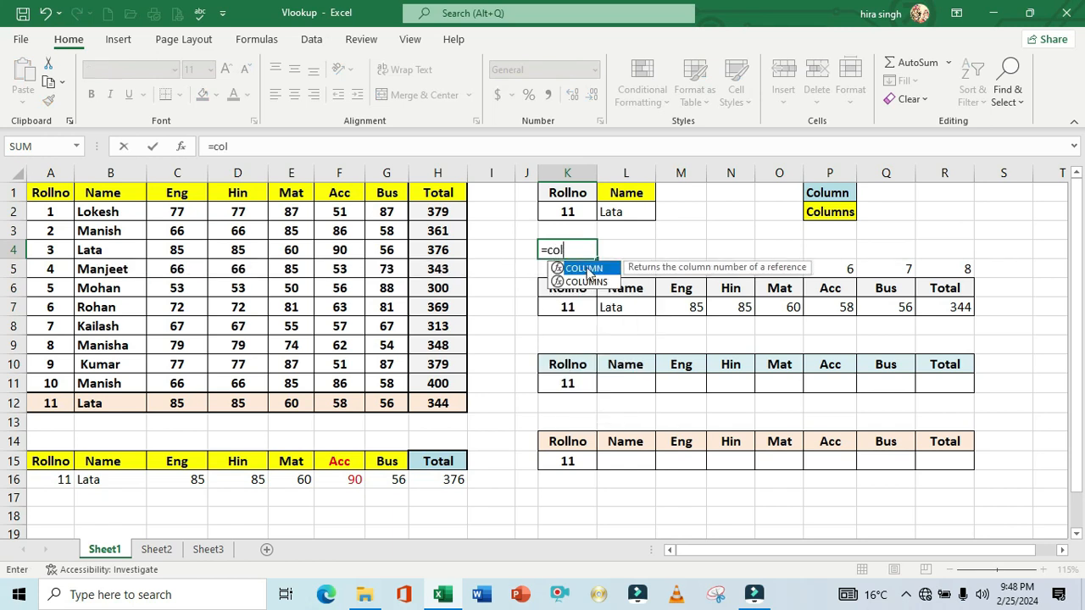
double_click(588, 269)
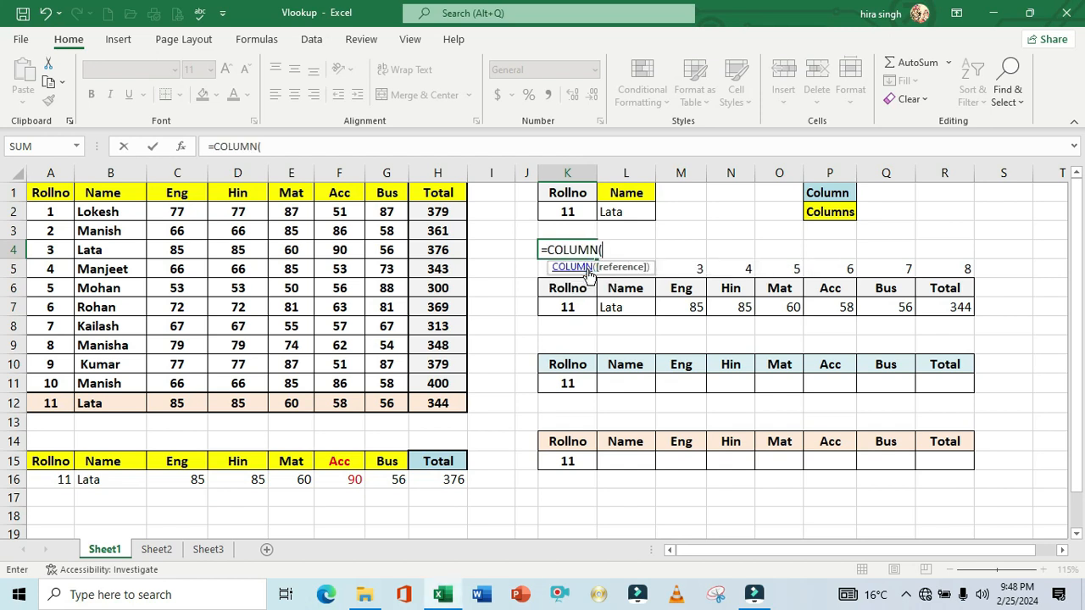
key(Return)
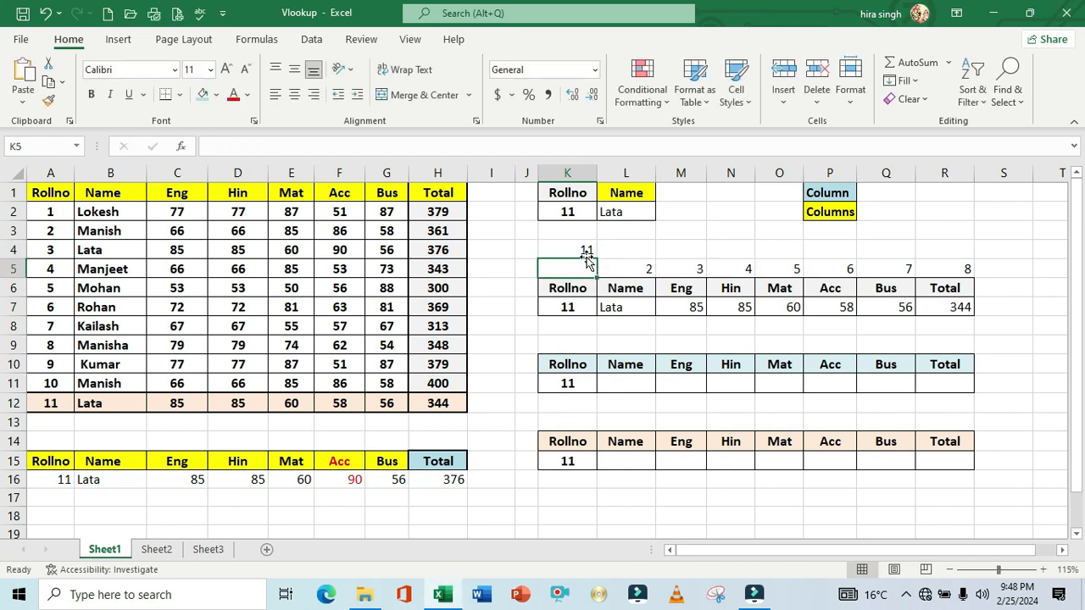
Fill the COLUMN formula from K4 across to M4, and clear K4:M4
click(584, 249)
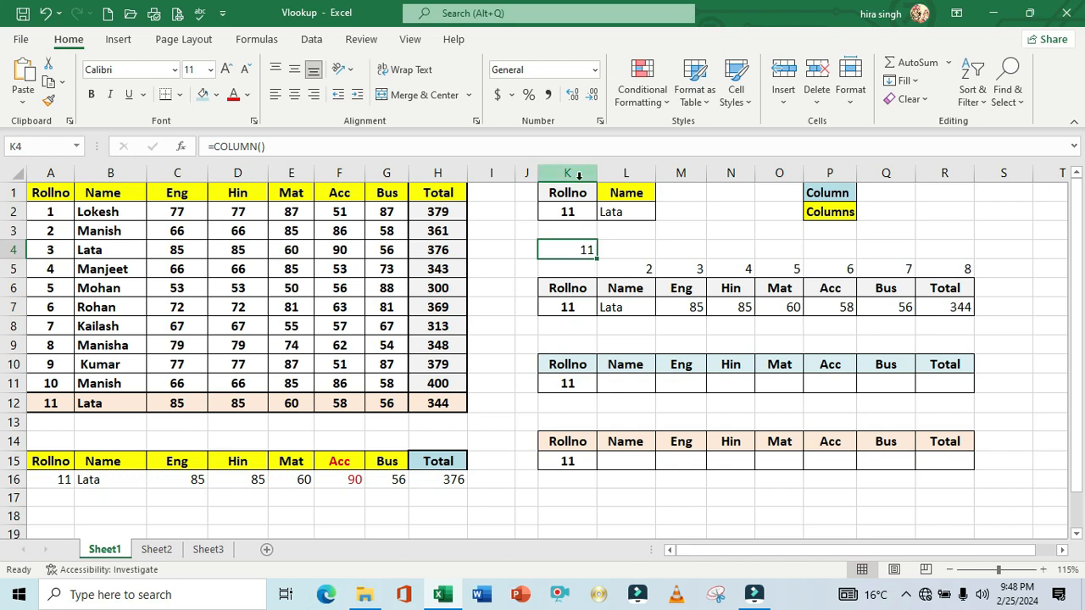
drag(597, 259, 642, 264)
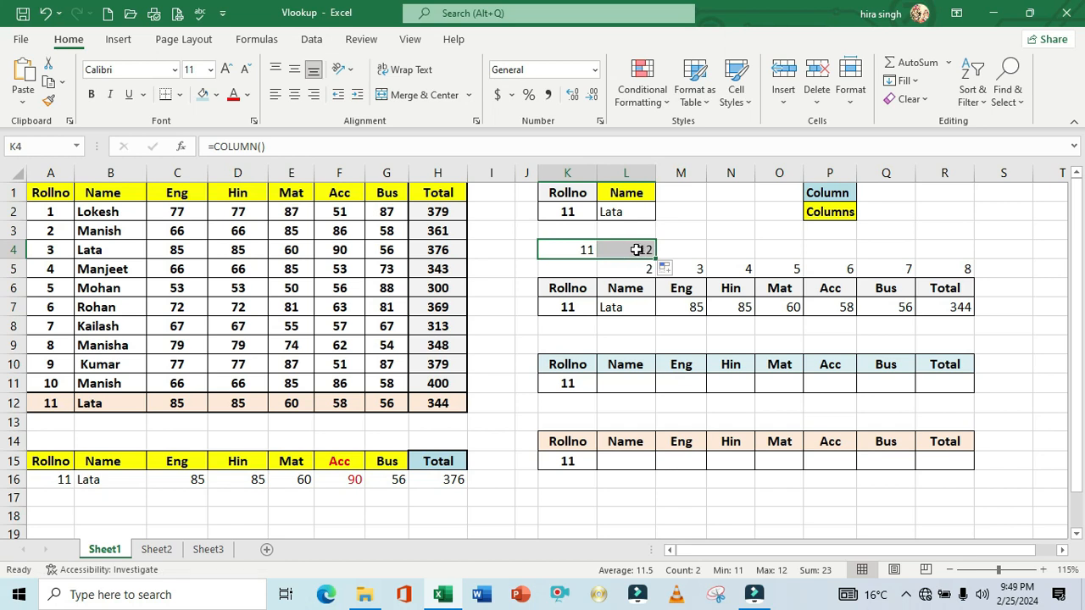
drag(654, 260, 695, 254)
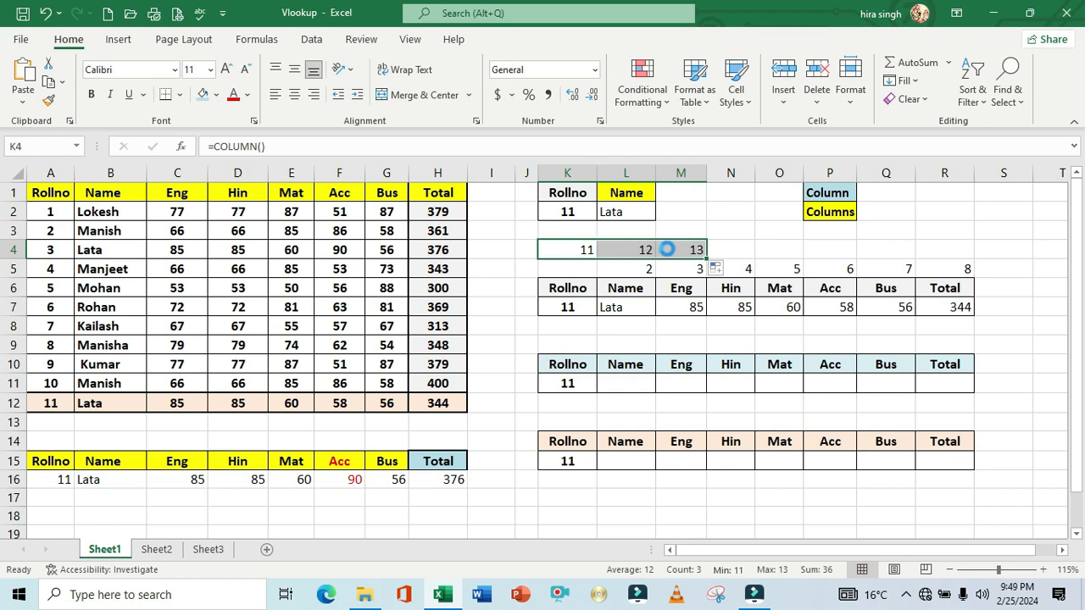
key(Delete)
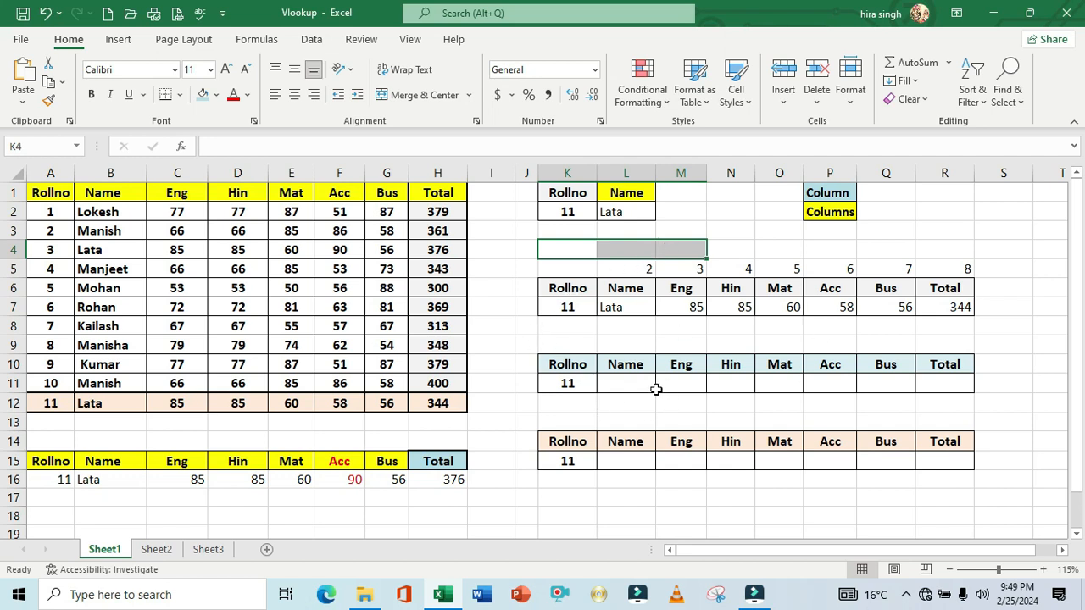
Start a VLOOKUP formula in L11 with K11 as the lookup value and A1:H12 as the table range
click(629, 384)
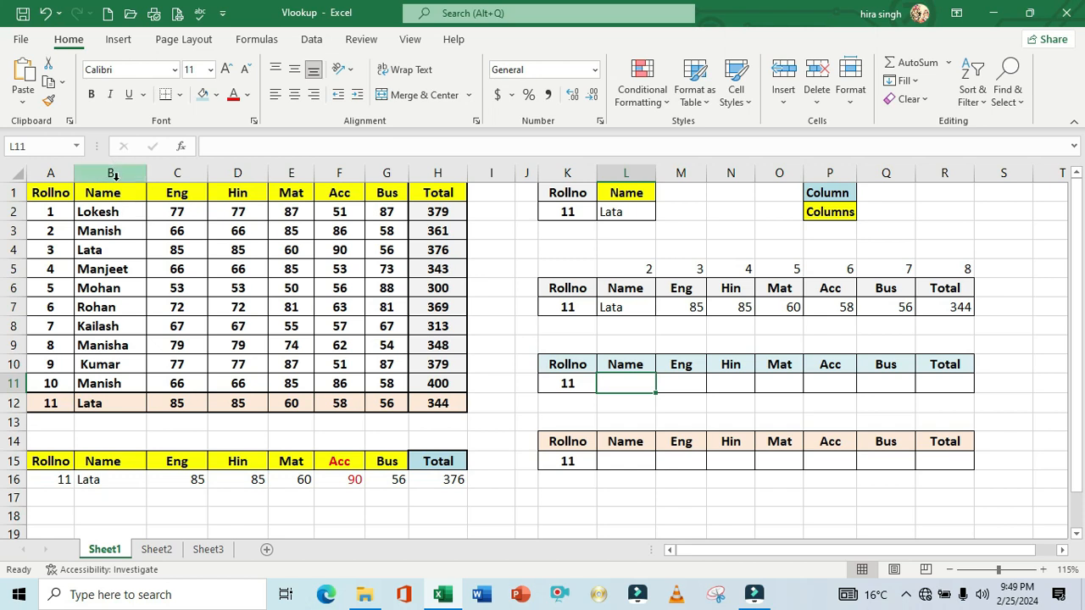
text(=)
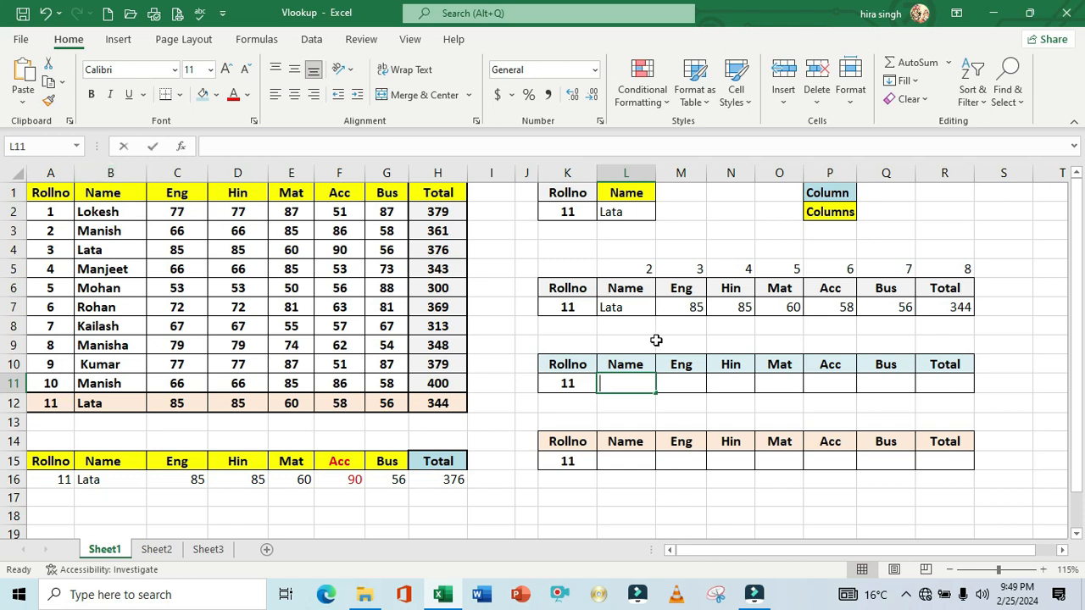
text(vl)
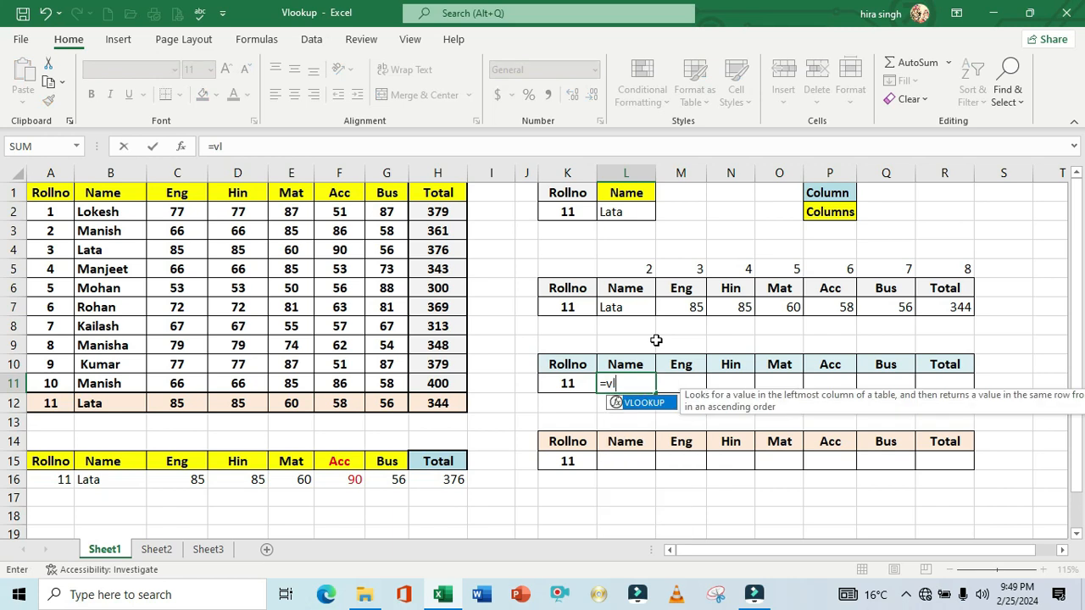
key(Tab)
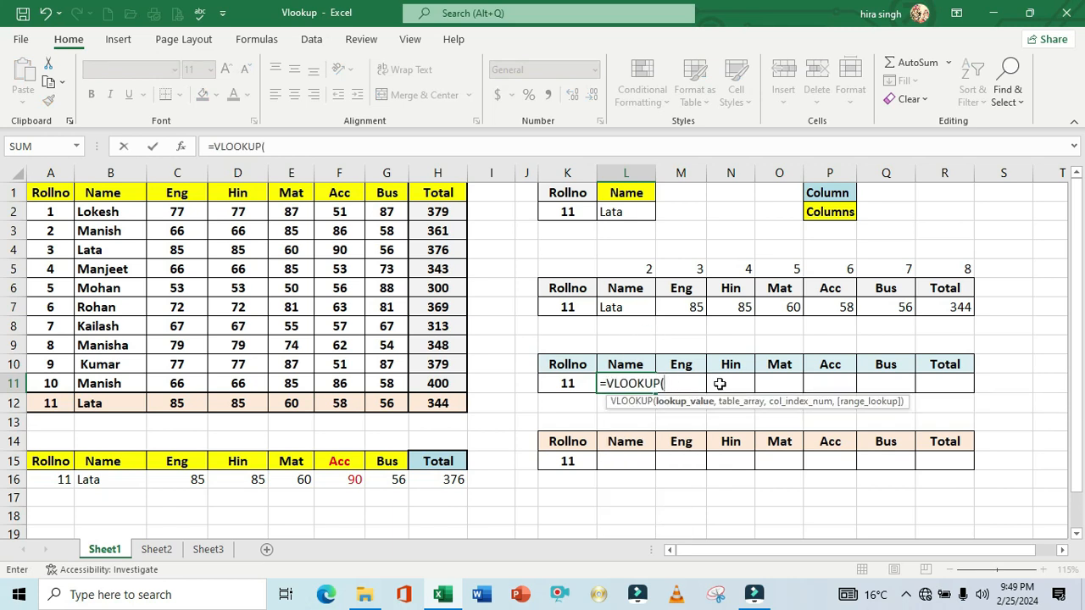
click(576, 384)
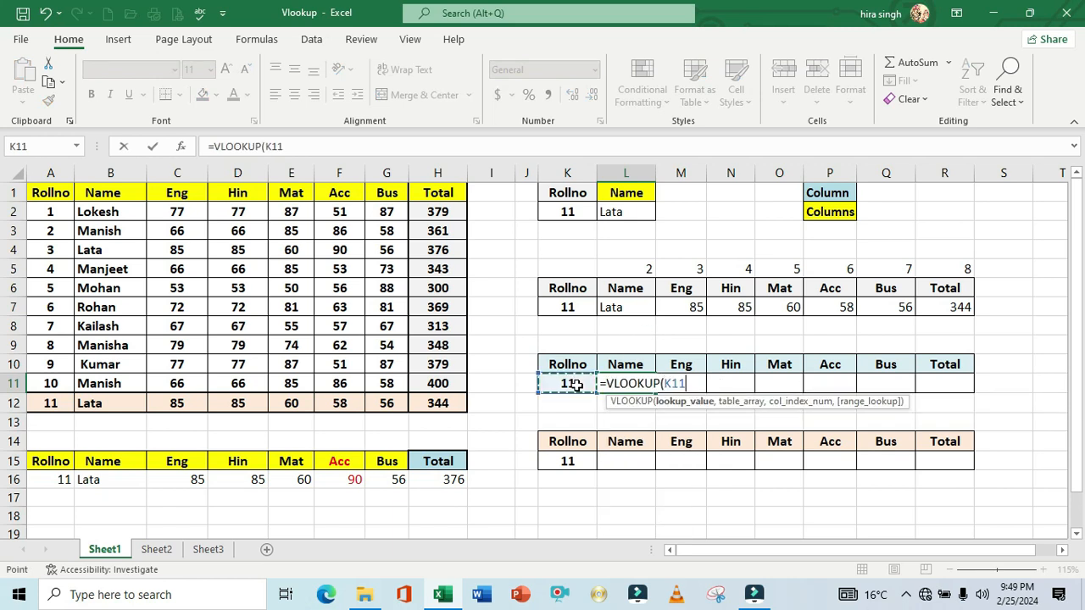
text(,)
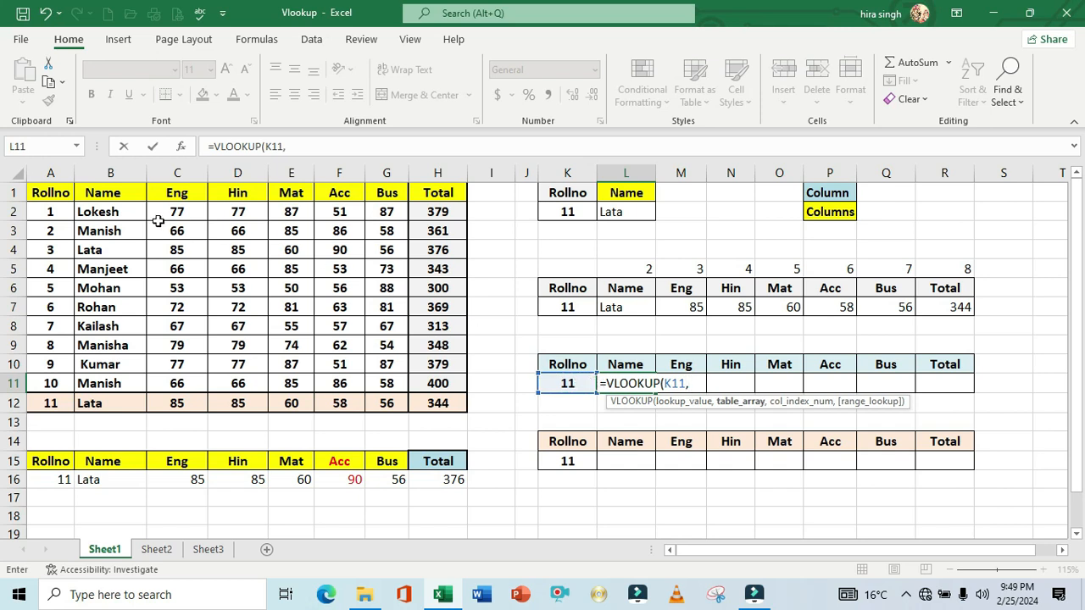
drag(68, 194, 423, 397)
text(,)
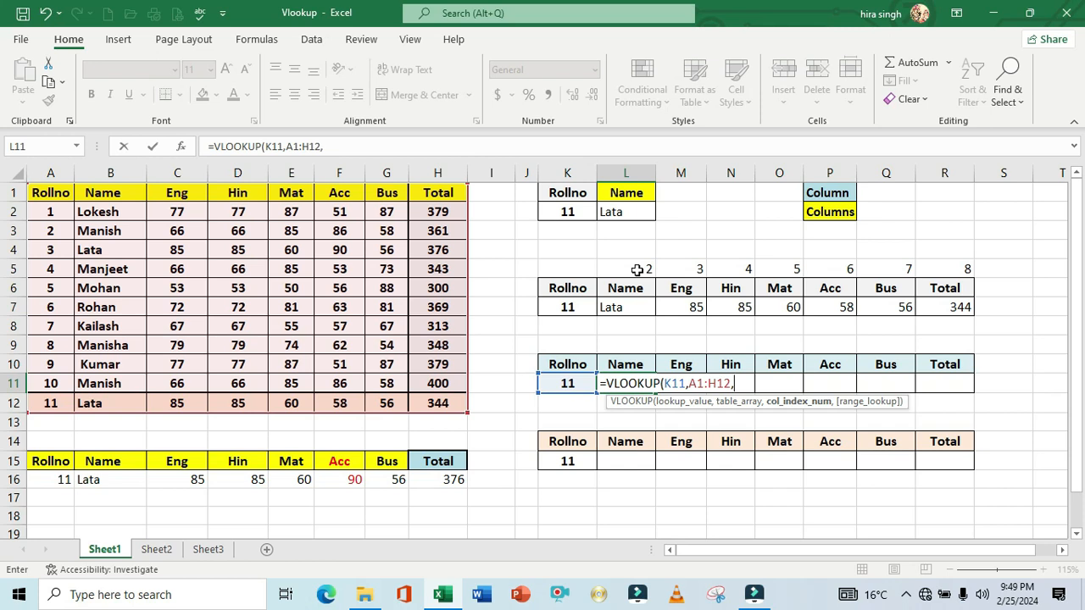
Complete the L11 formula with COLUMN(B14) as the column index and 0 for exact match, and fill it across to R11
text(co)
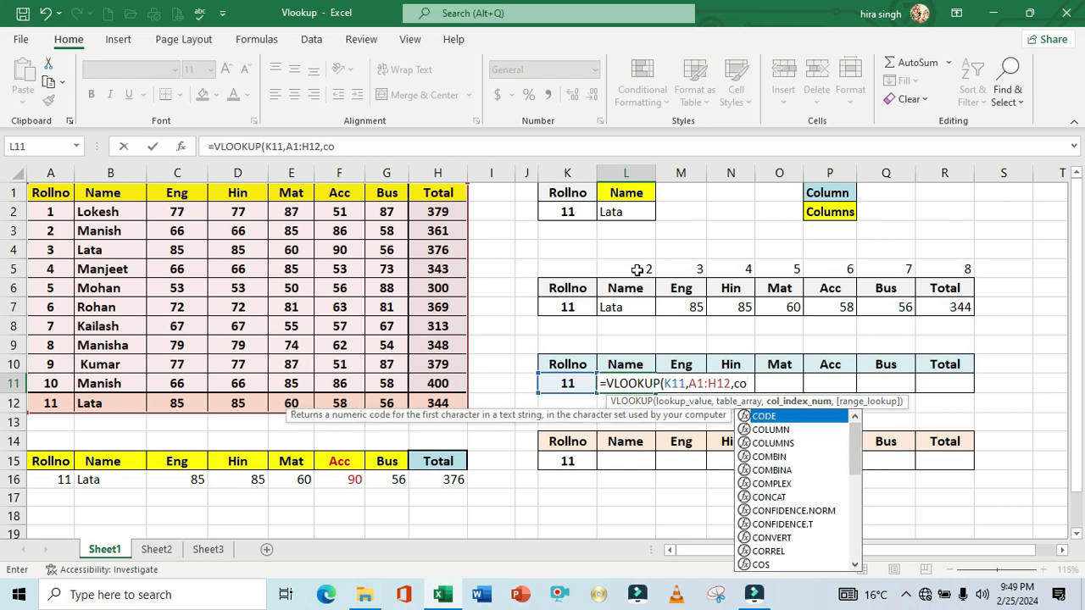
double_click(781, 430)
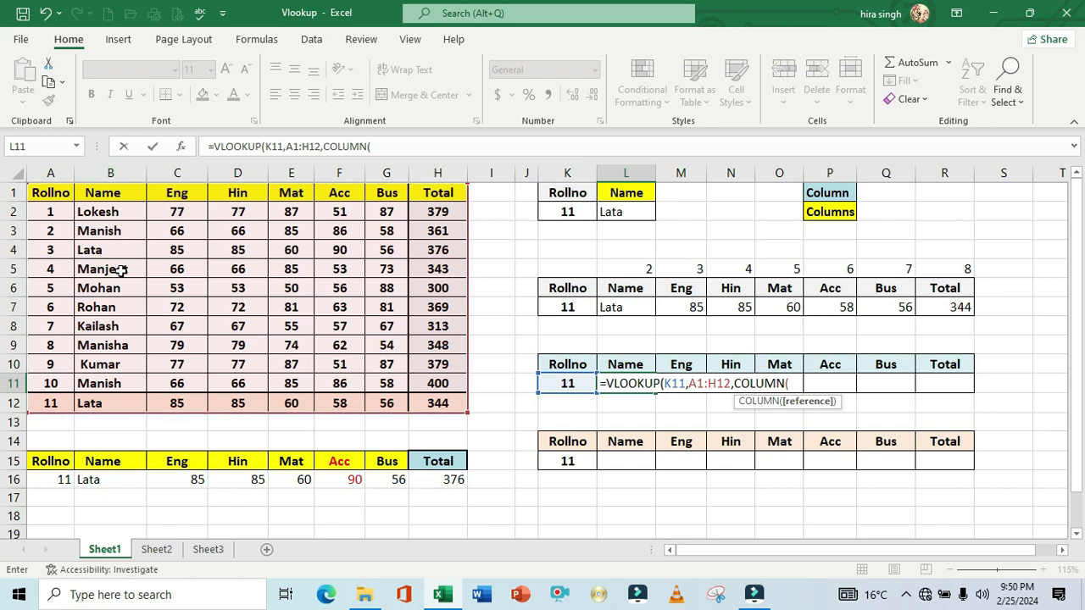
click(117, 436)
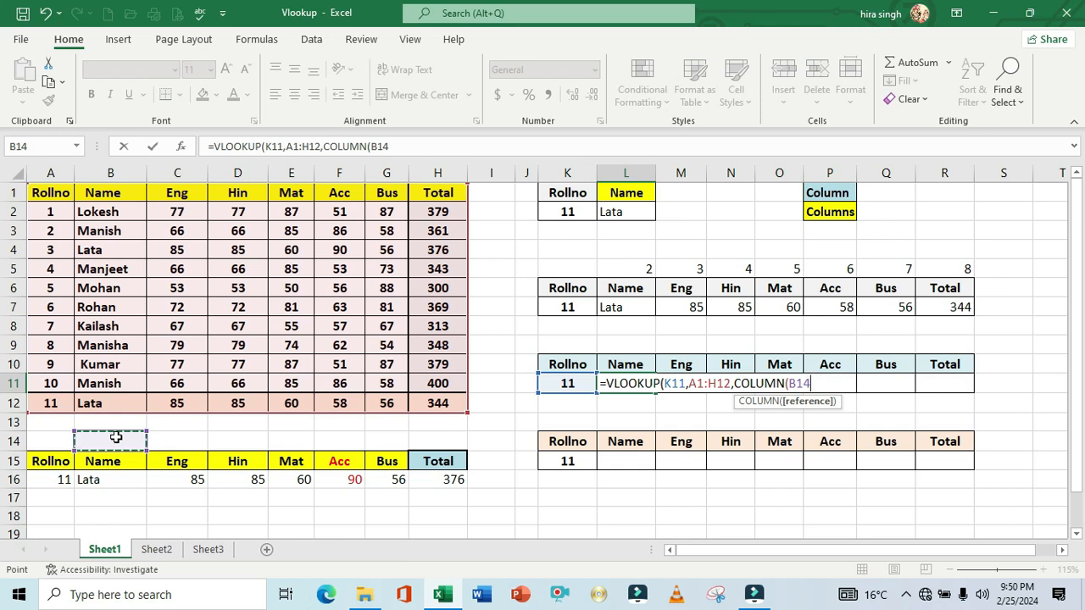
text())
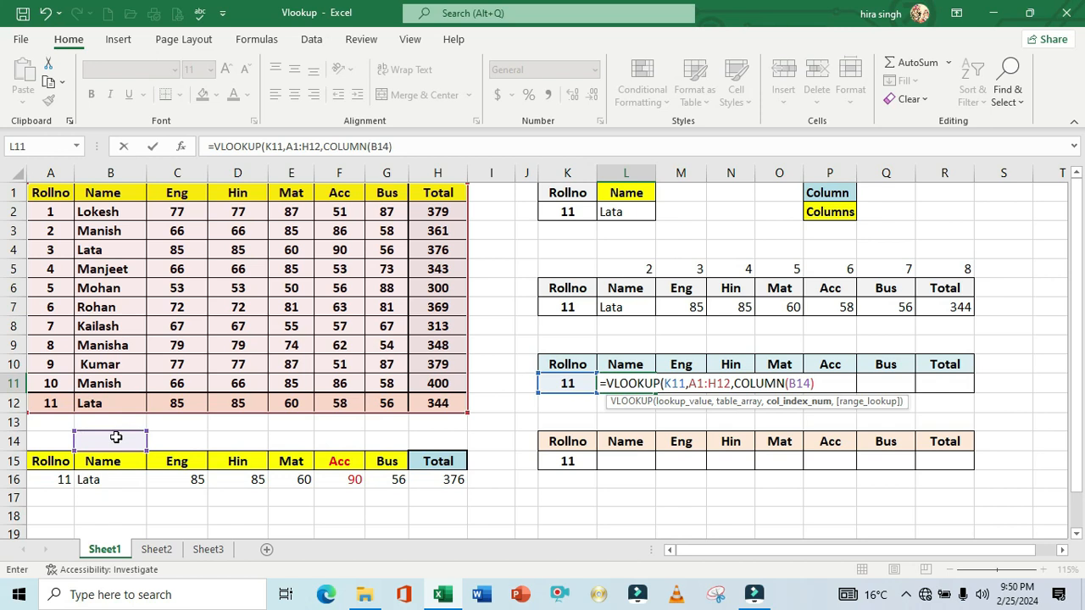
text(,0)
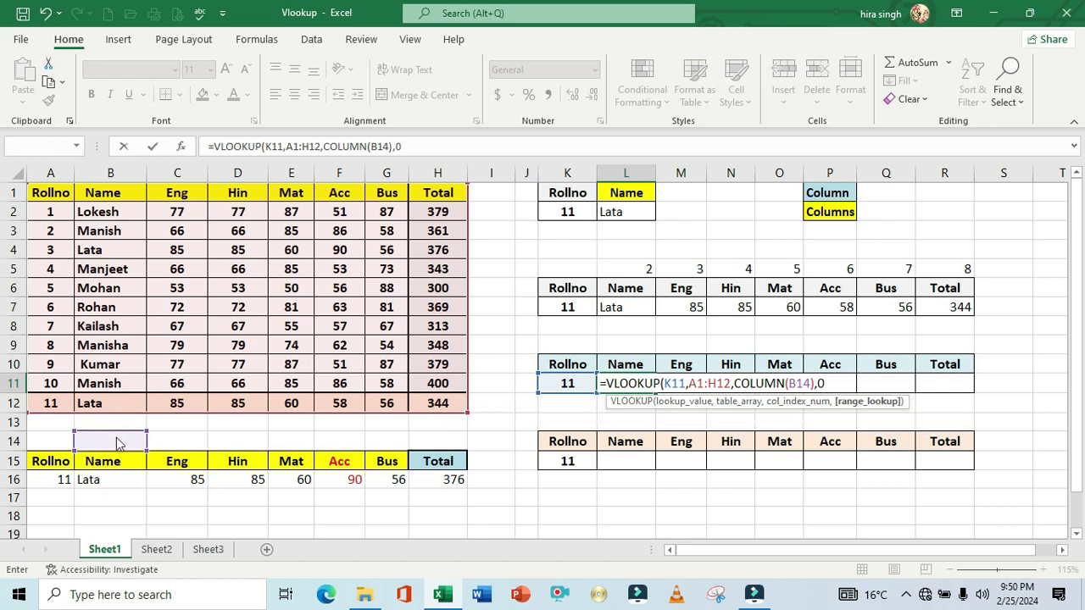
key(Return)
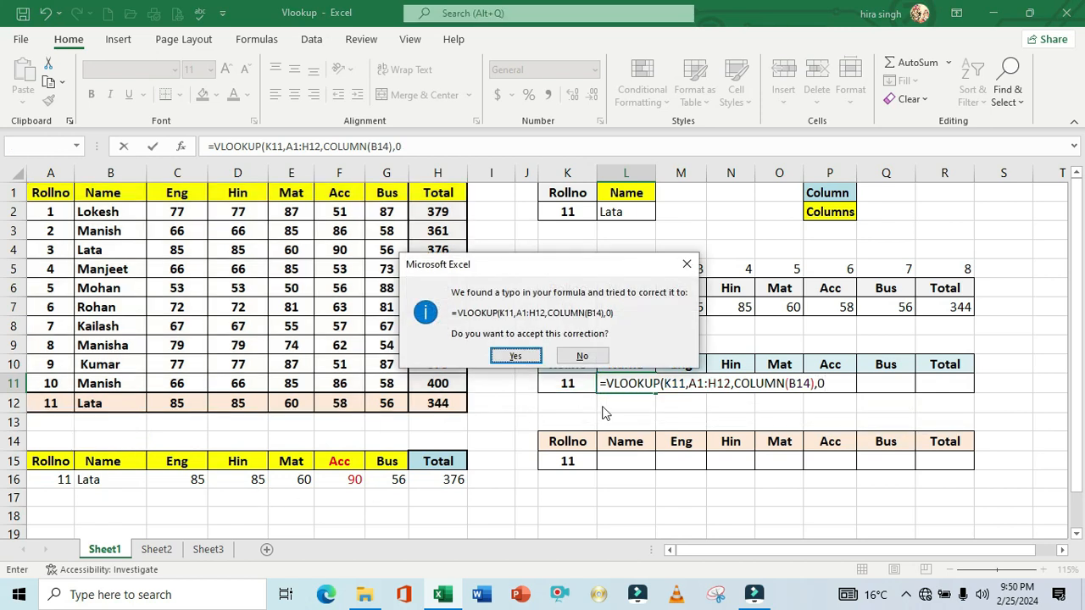
click(516, 357)
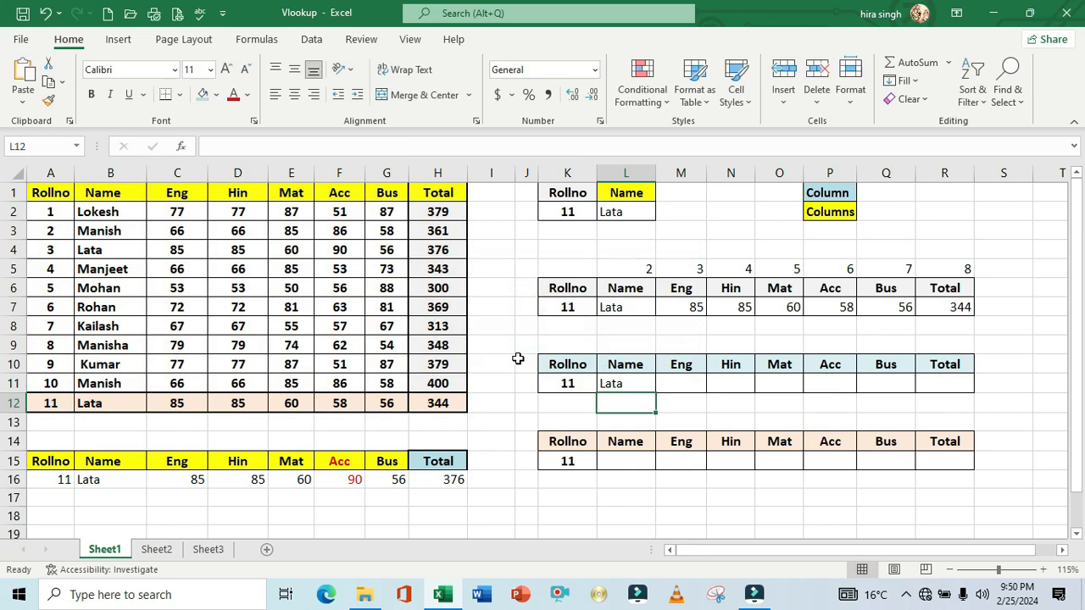
click(634, 384)
drag(658, 395, 955, 410)
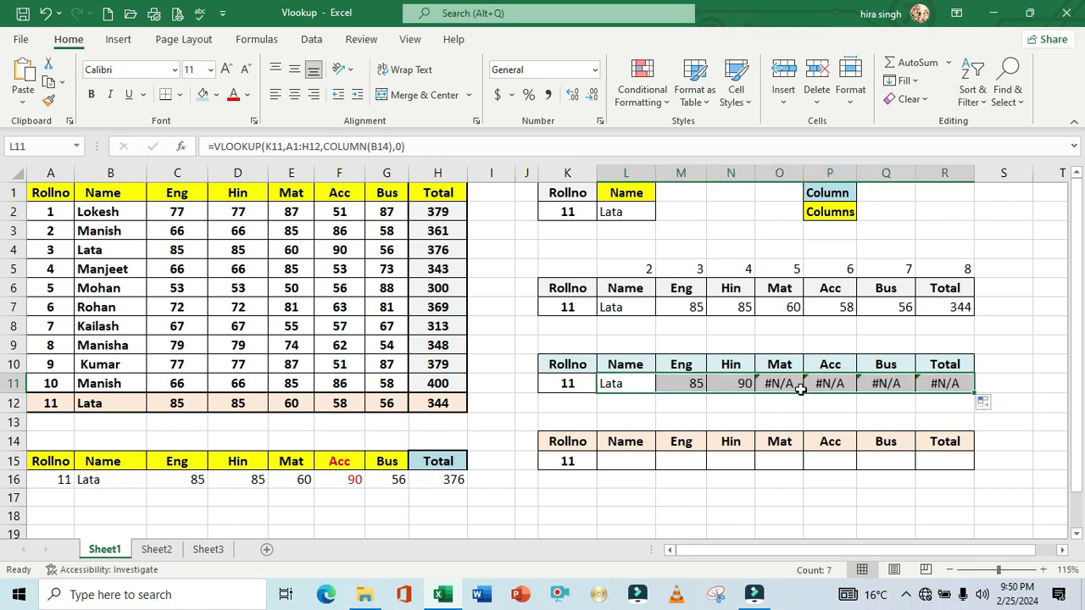
Make the lookup value K11 and the table range A1:H12 absolute in the VLOOKUP formula in L11
double_click(620, 384)
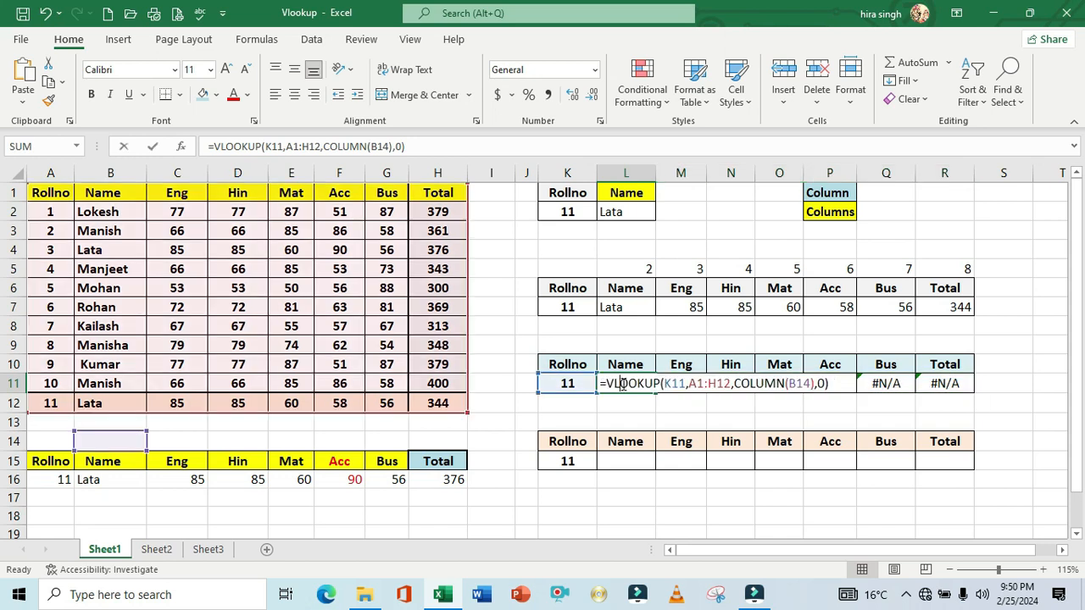
click(670, 383)
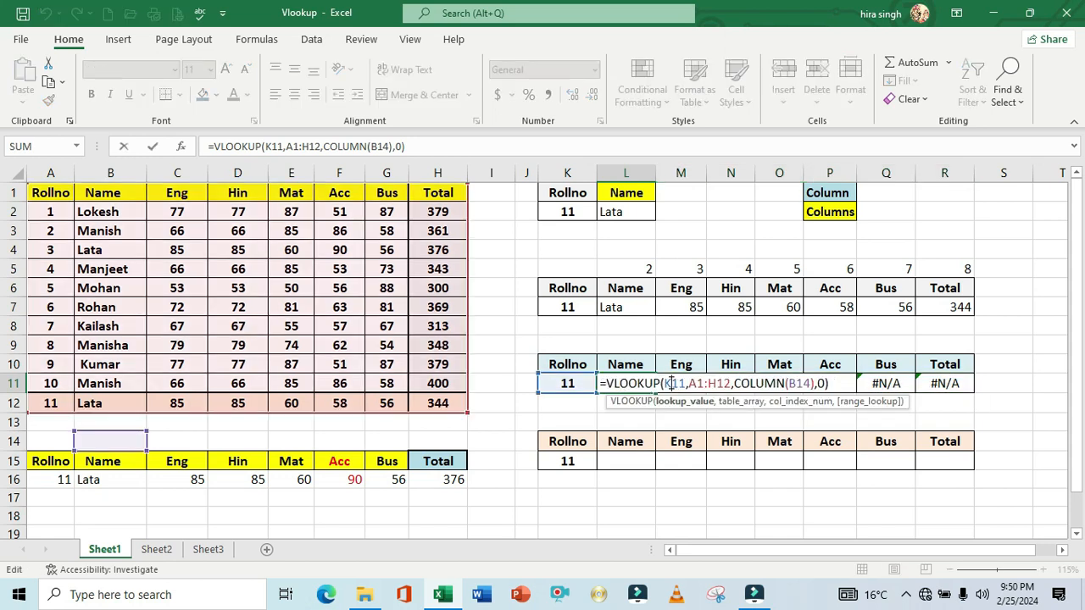
key(F4)
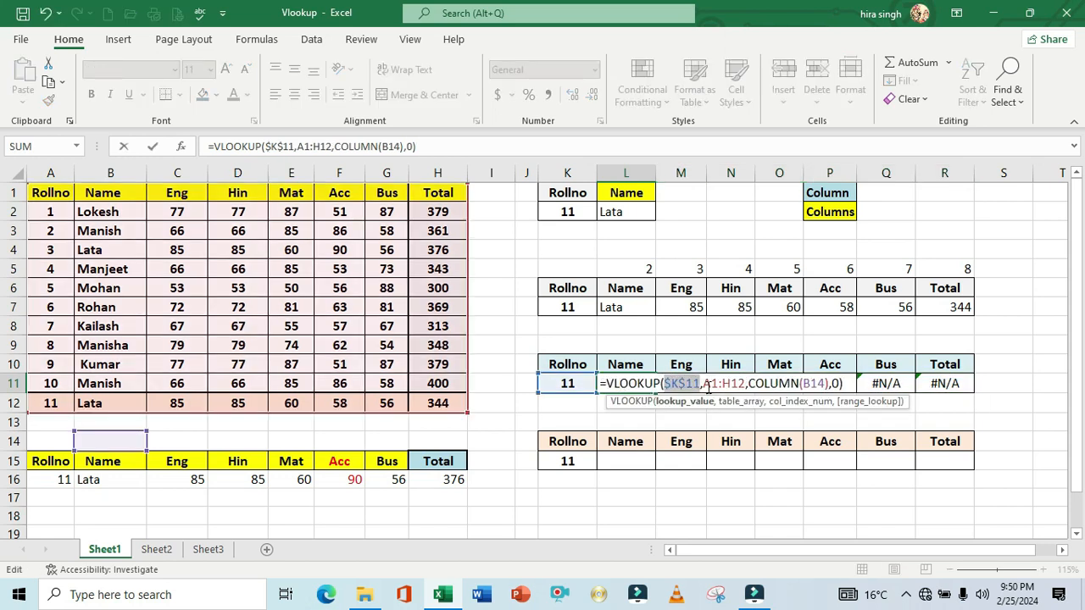
drag(703, 384, 736, 386)
key(F4)
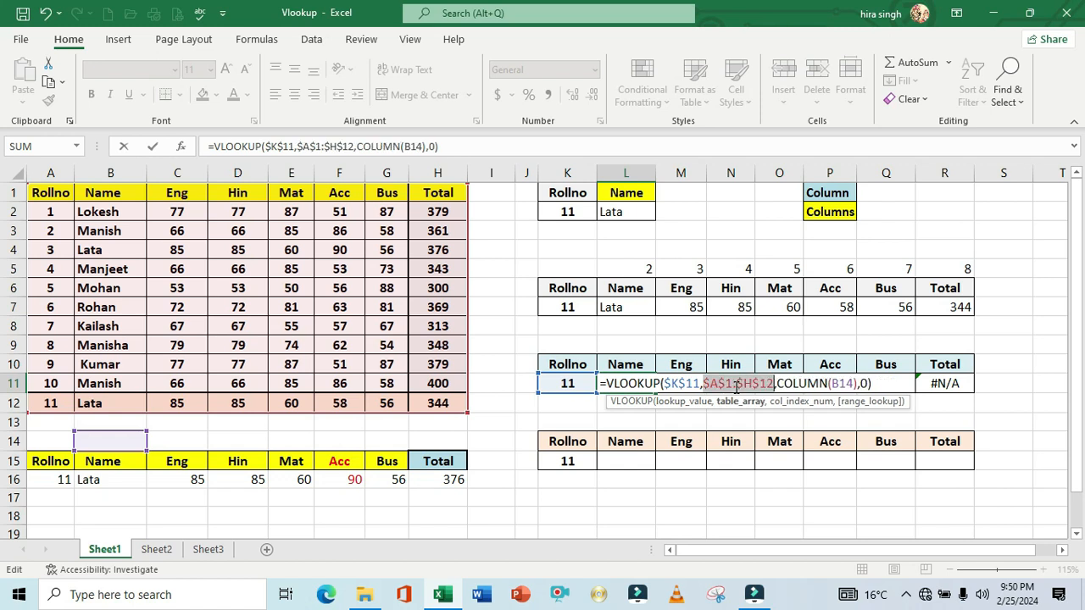
key(Return)
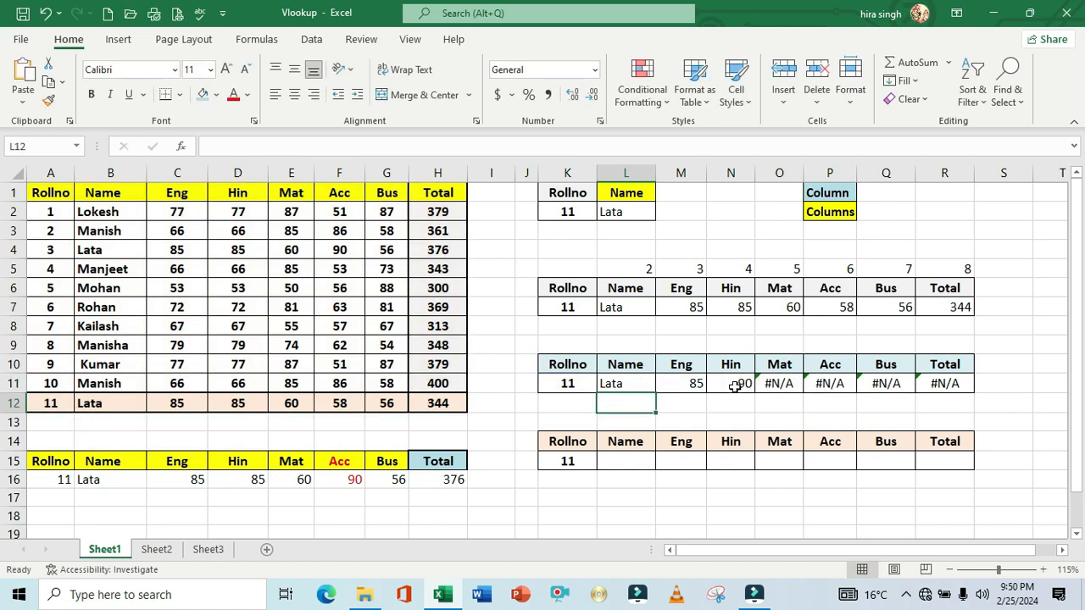
Fill the corrected L11 formula across to R11
click(644, 382)
drag(656, 393, 951, 405)
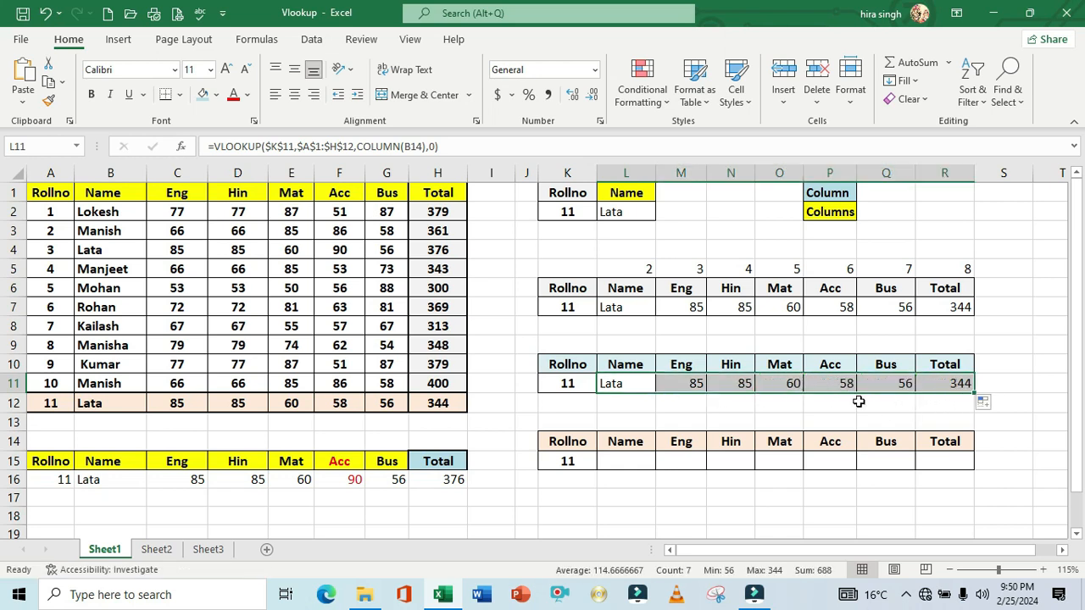
click(693, 400)
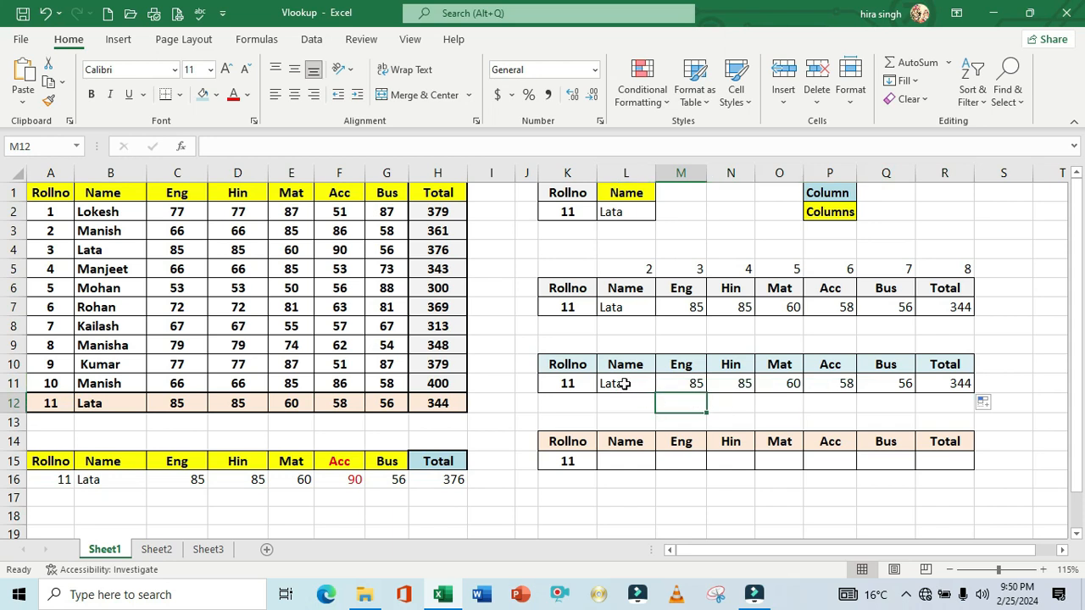
Set the roll number in K11 to 10 and compare the returned record with row 11 of the source table
click(575, 383)
text(10)
key(Return)
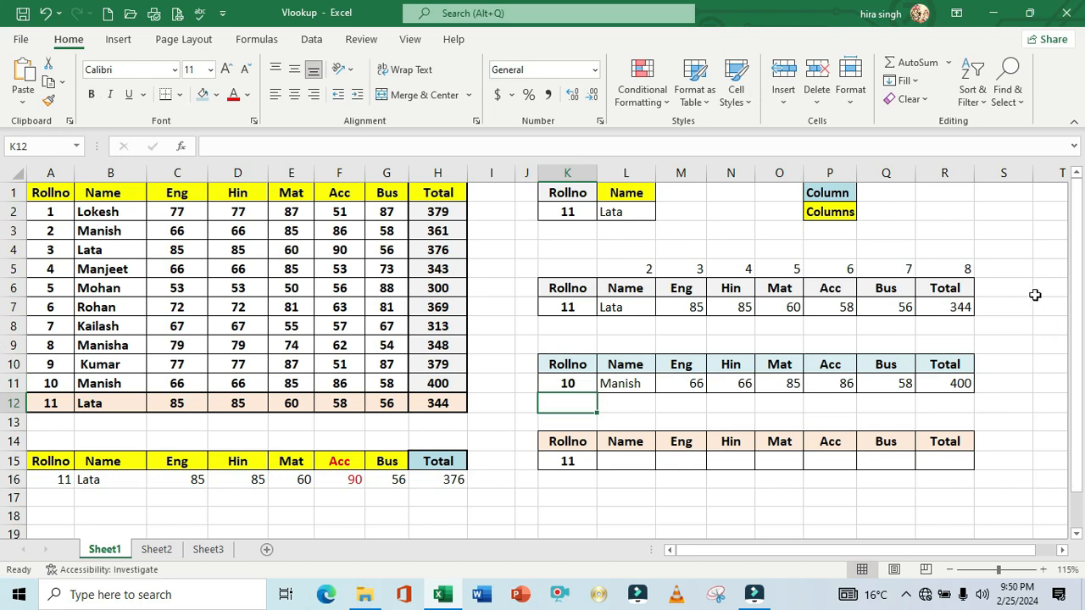
drag(64, 384, 415, 384)
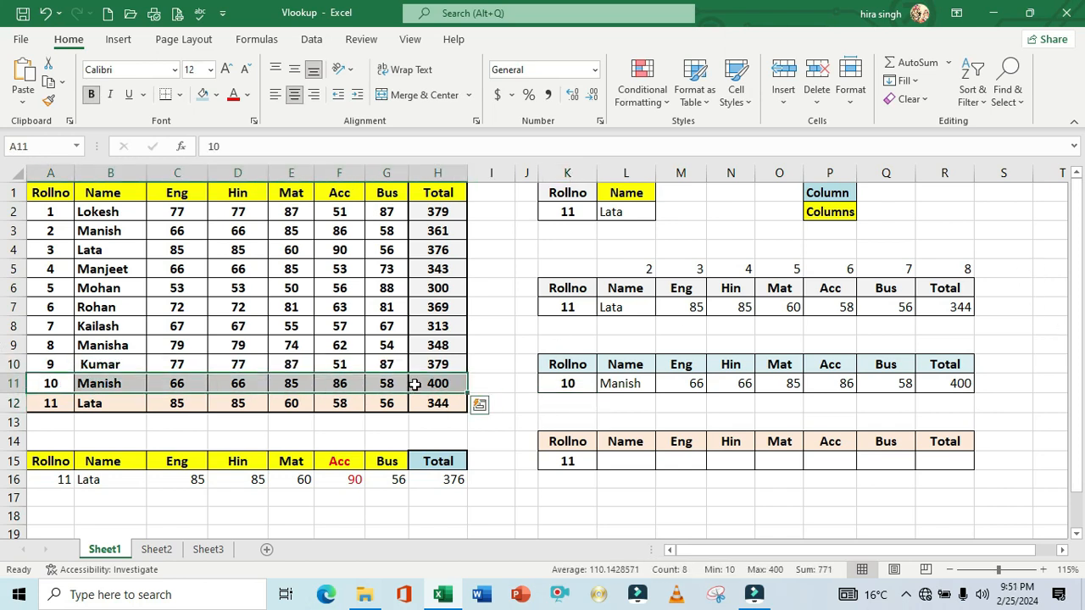
Review the arguments of the VLOOKUP formula in L11, including its COLUMN index, leaving the formula as it is
click(612, 385)
double_click(612, 386)
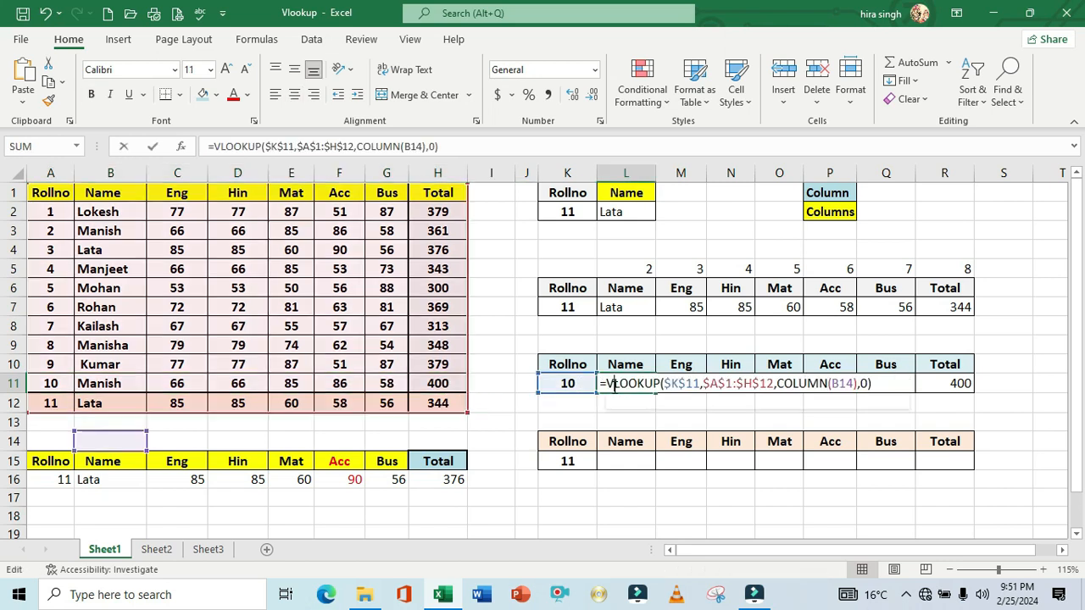
click(827, 383)
click(872, 385)
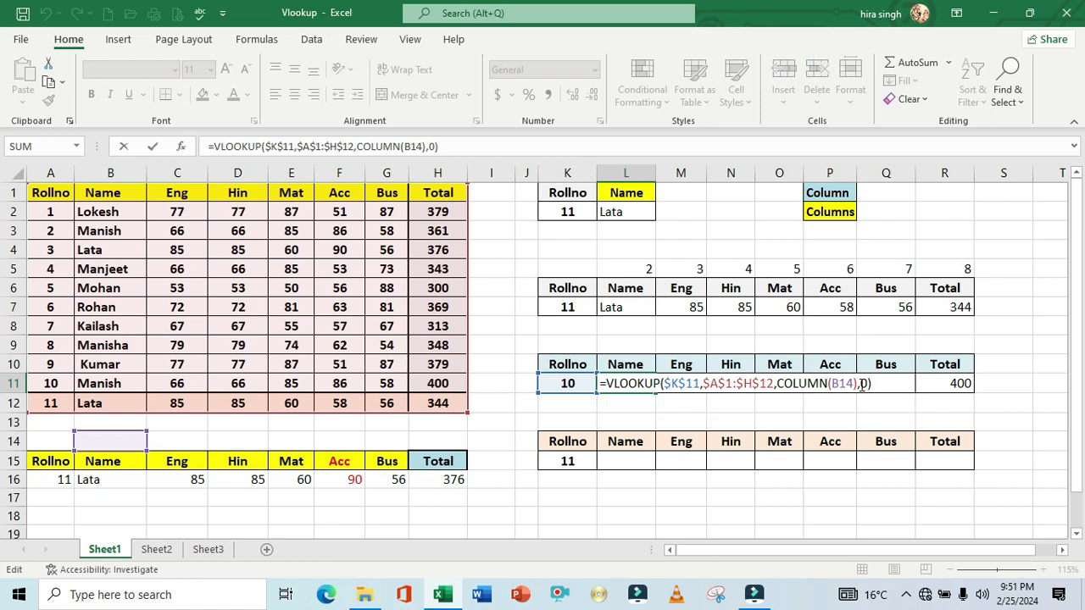
key(Return)
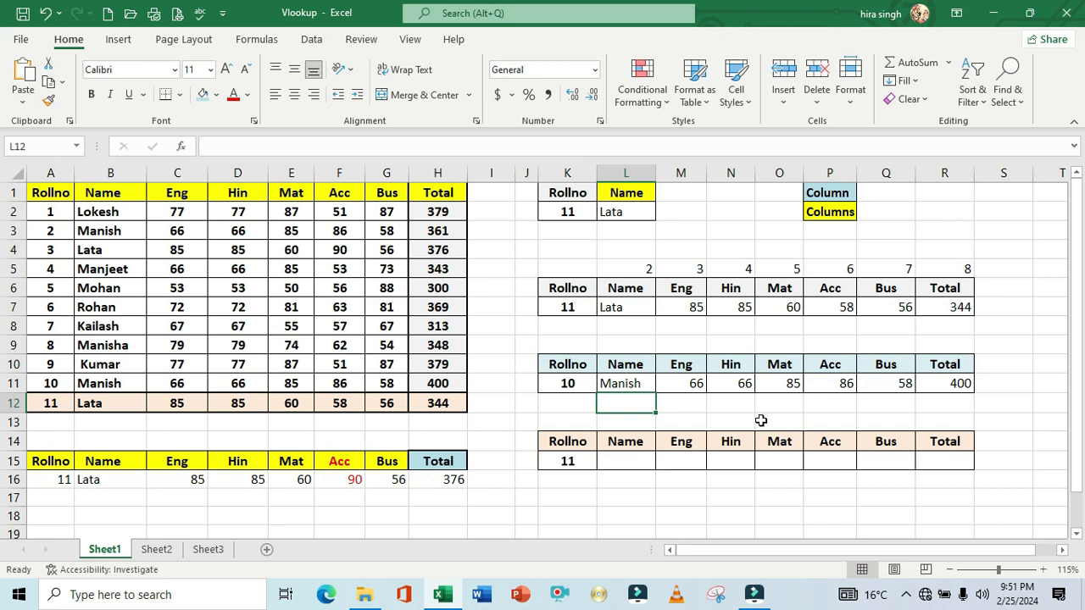
Start a VLOOKUP formula in L15 with K15 as the lookup value and A1:H12 as the table range
click(631, 463)
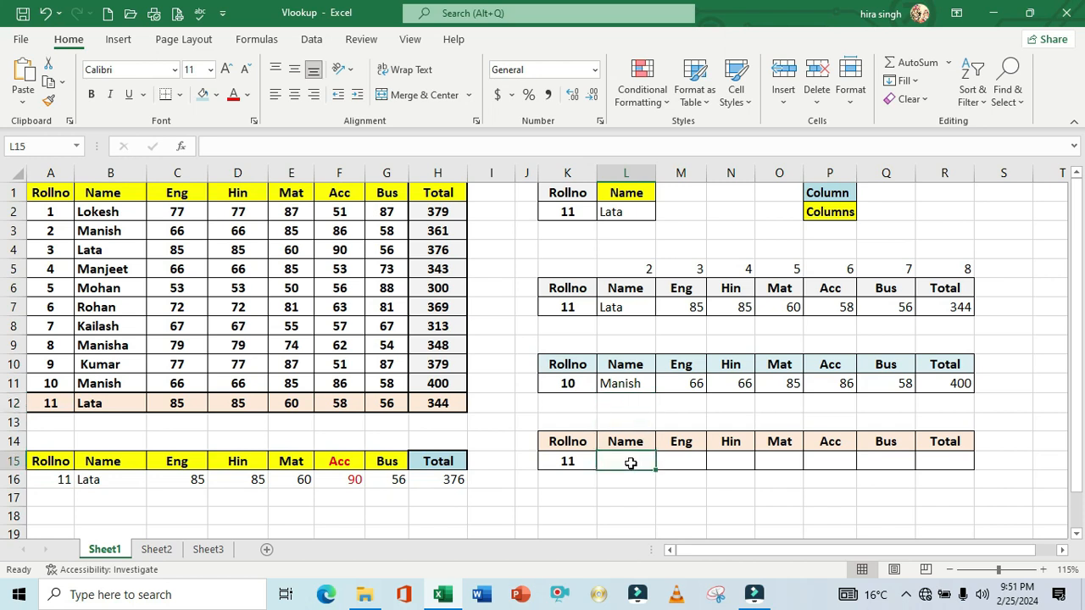
text(=vl)
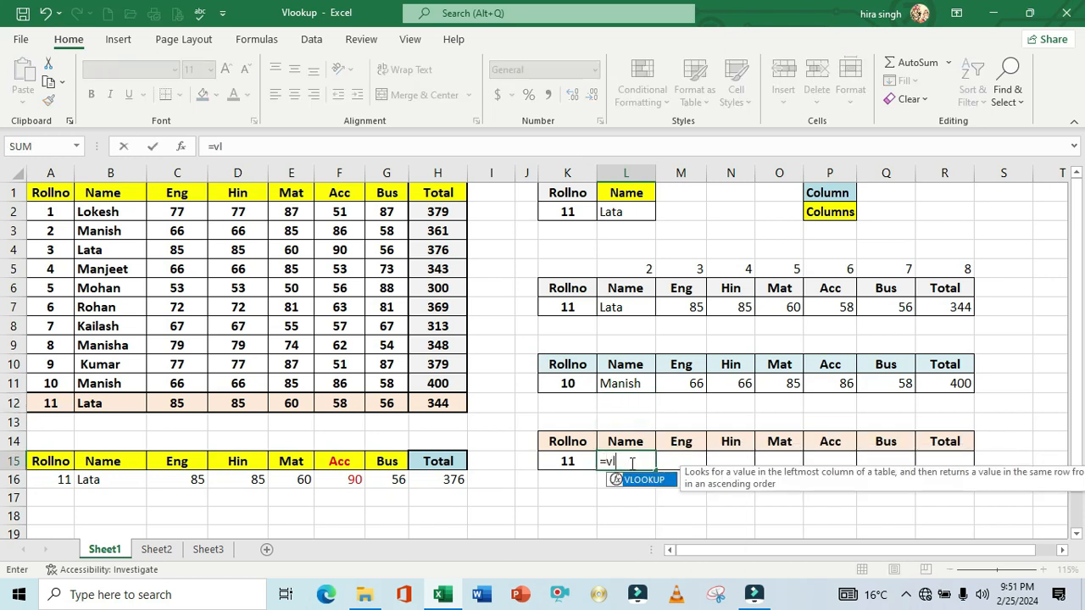
key(Tab)
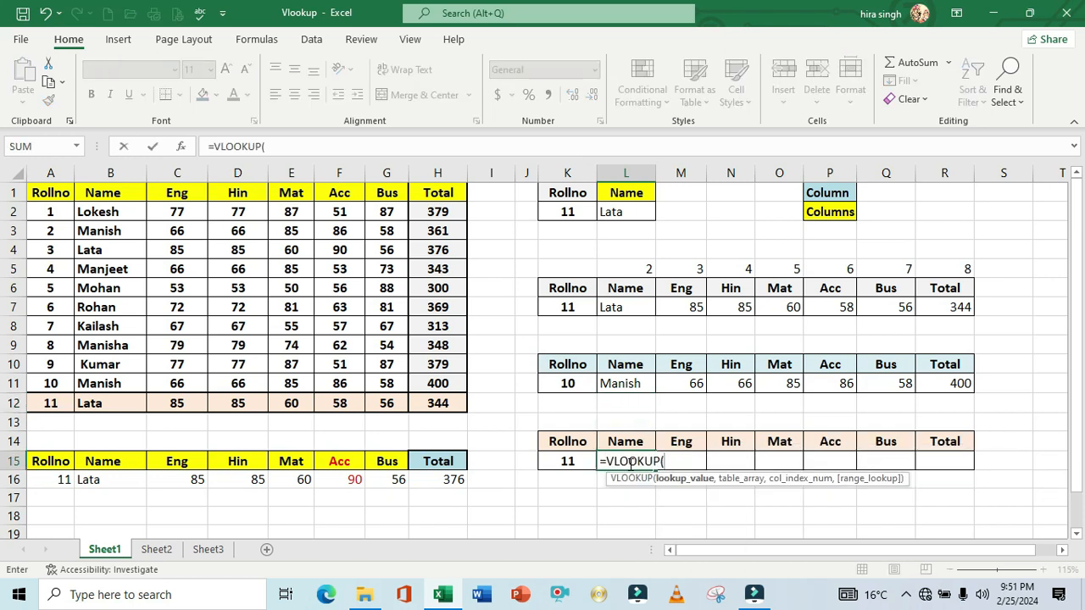
click(570, 463)
text(,)
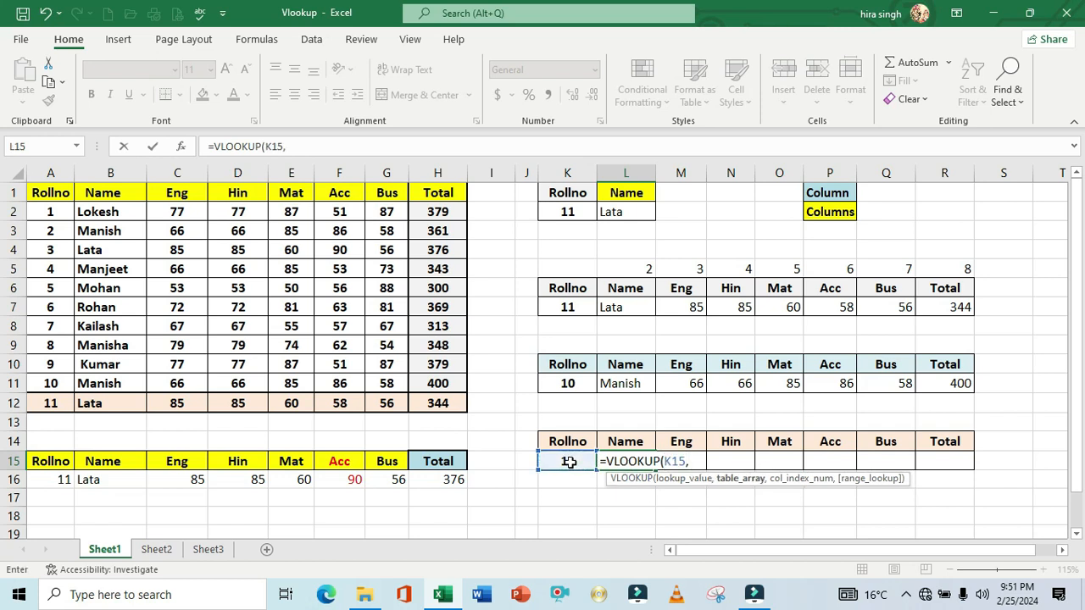
drag(59, 194, 418, 410)
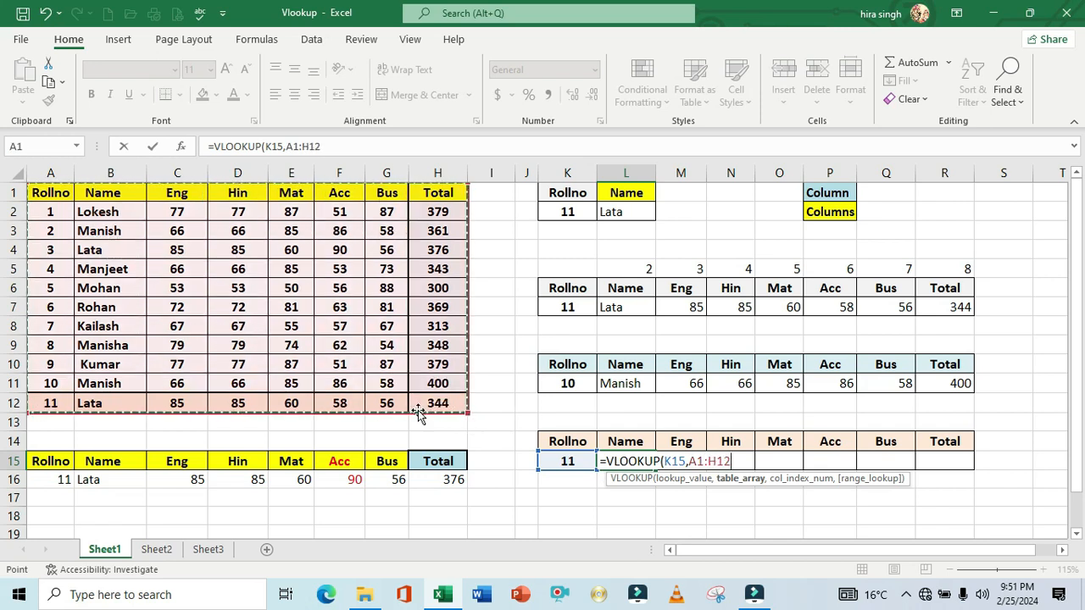
text(,)
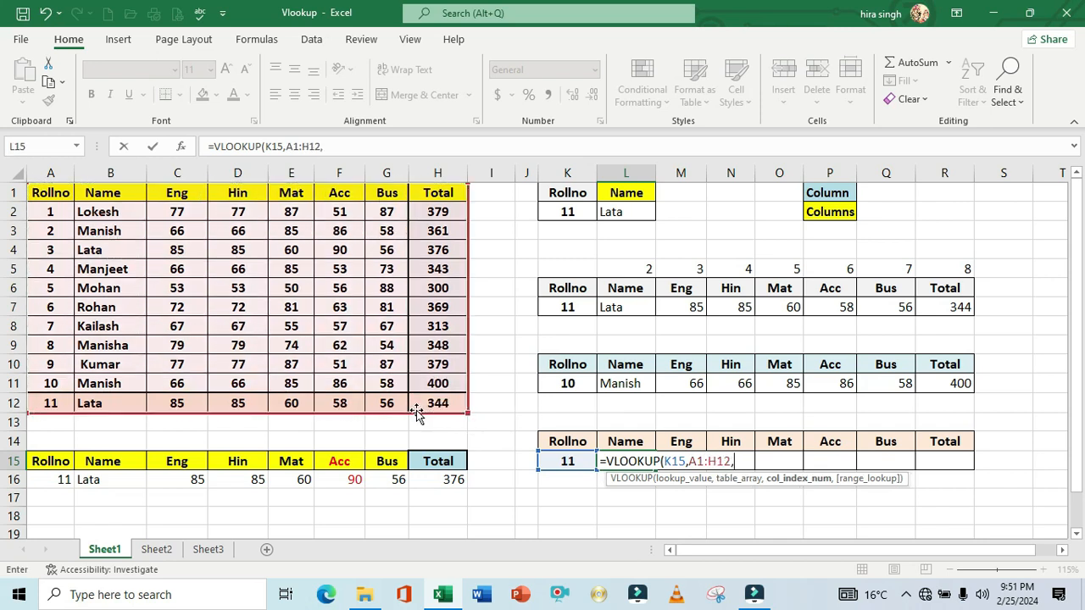
Complete the L15 formula's arguments with COLUMNS(K17:L17) as the column index and 0 for exact match
text(col)
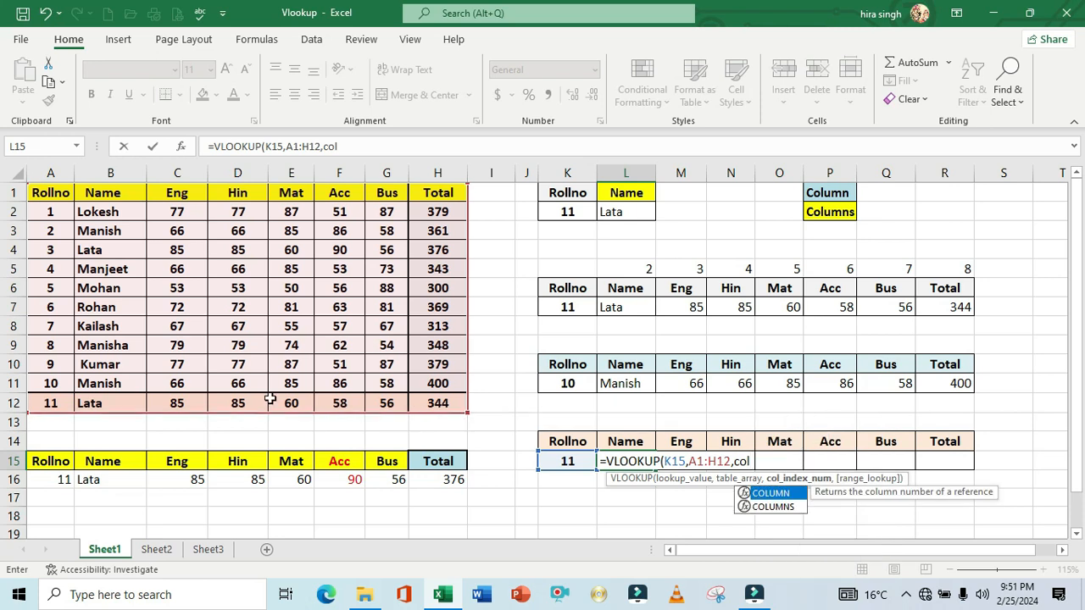
click(770, 507)
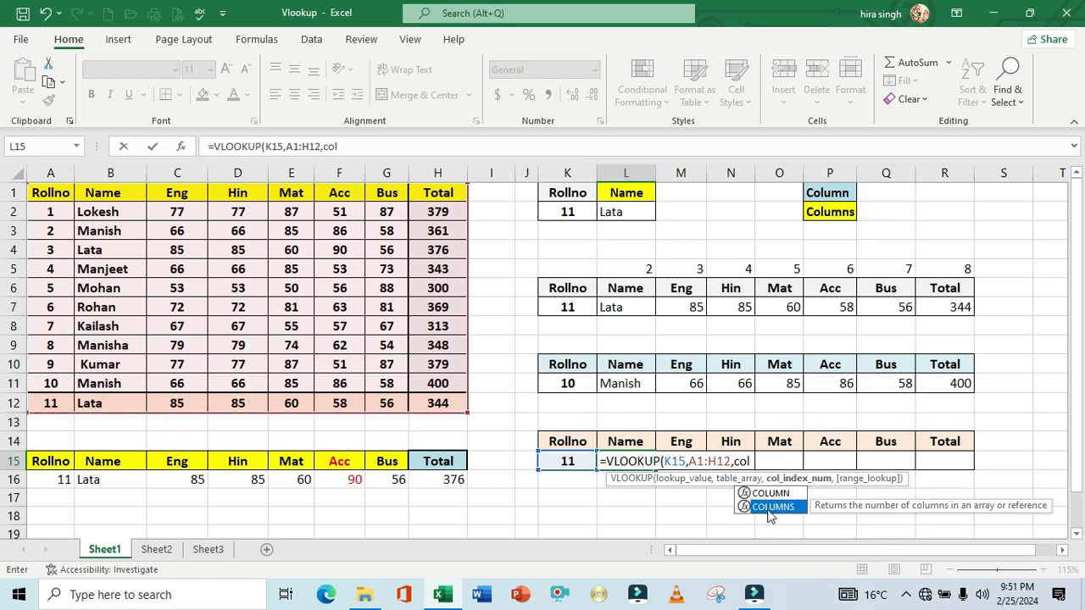
double_click(770, 506)
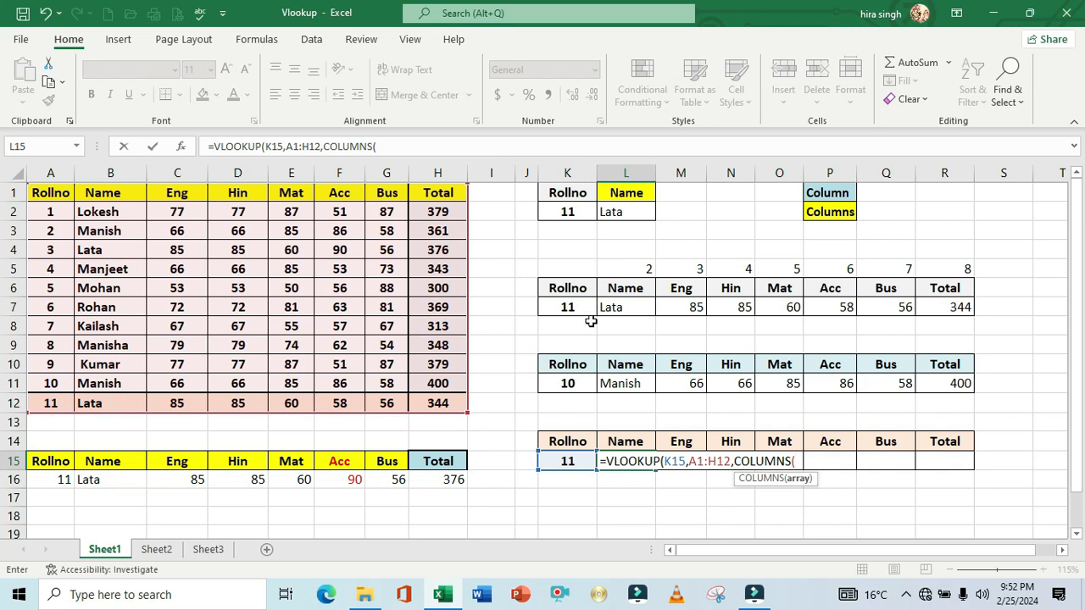
drag(579, 420, 610, 422)
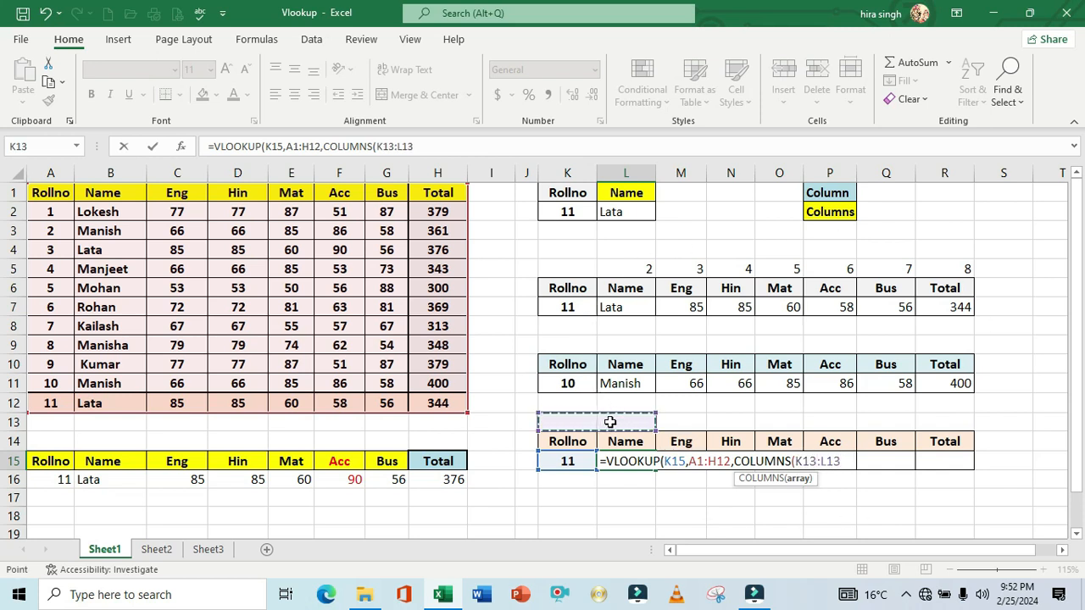
click(575, 498)
drag(575, 498, 621, 504)
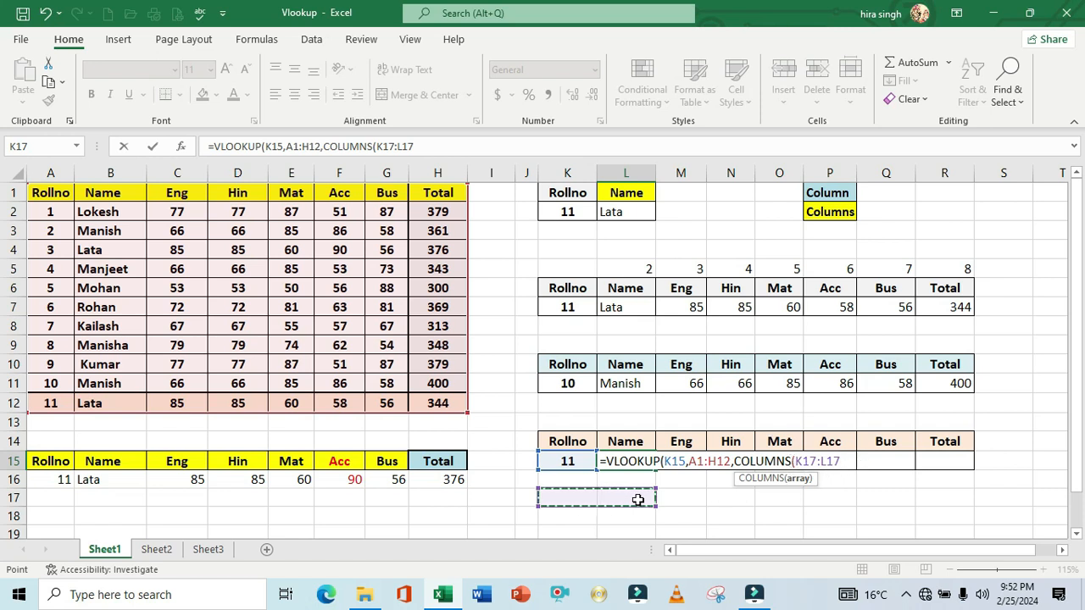
text())
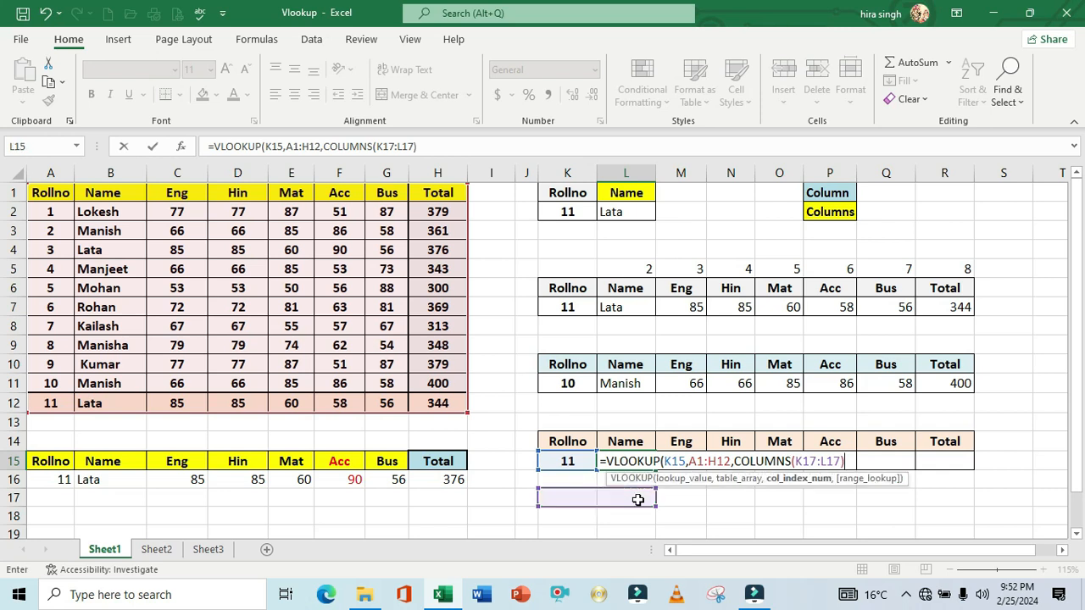
text(,0))
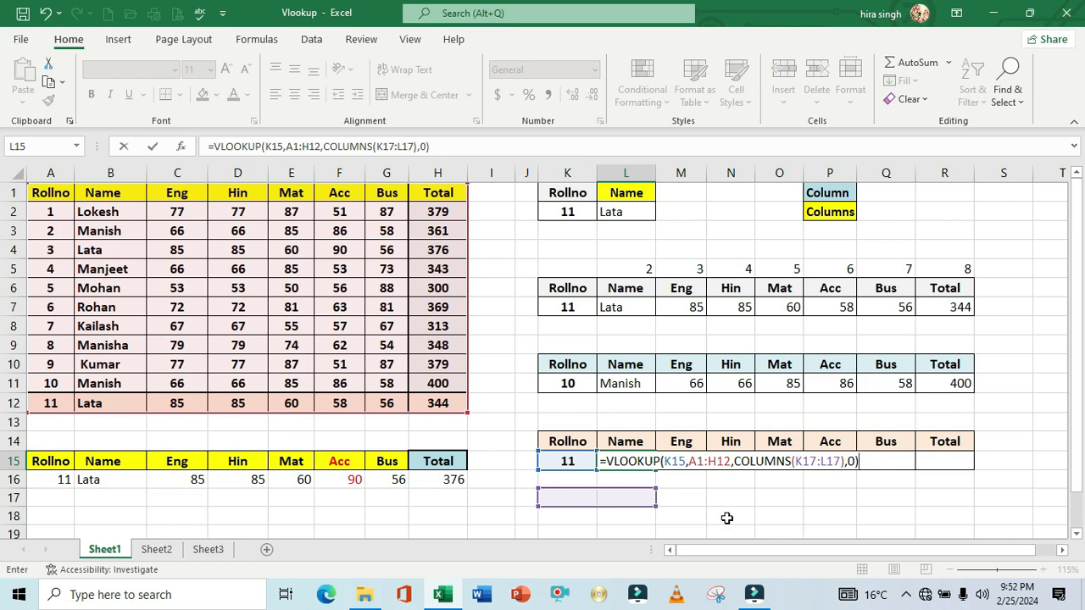
Make K15, A1:H12 and the range start K17 absolute in the L15 formula, and fill it across to R15
click(673, 462)
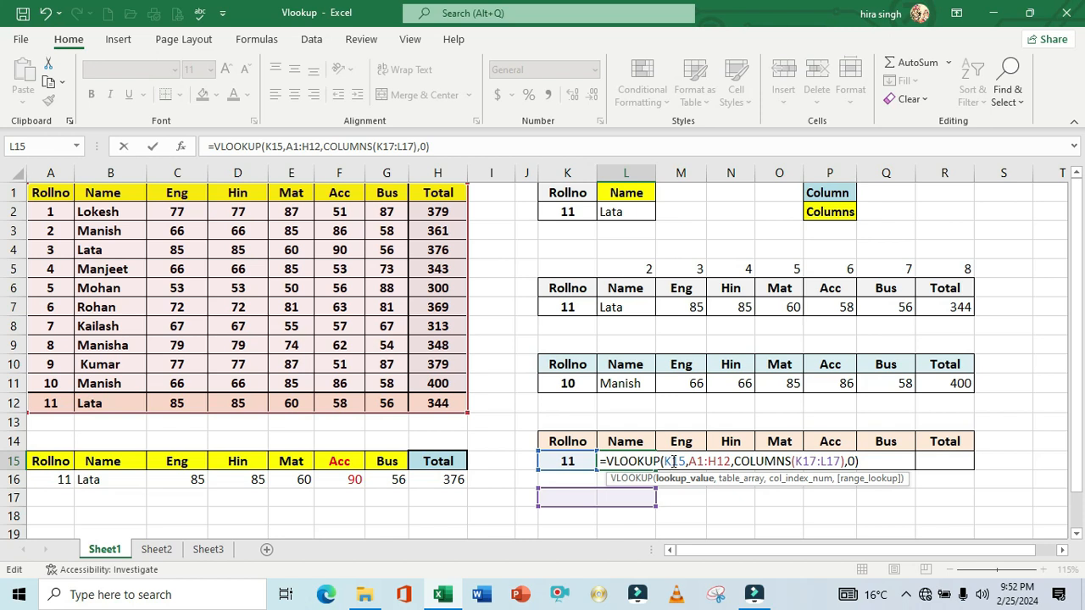
key(F4)
drag(704, 462, 737, 462)
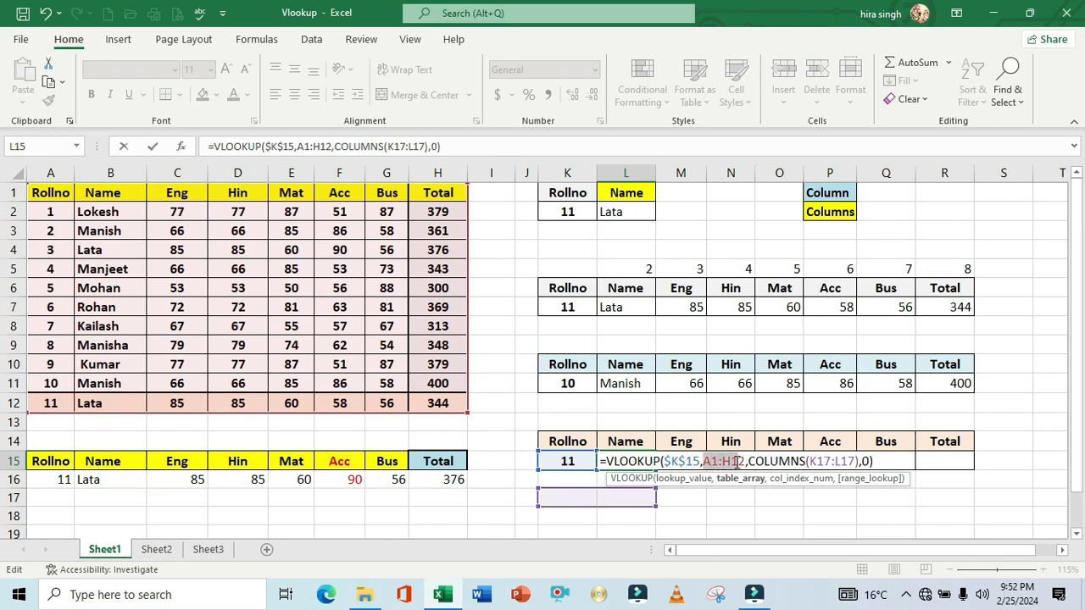
key(F4)
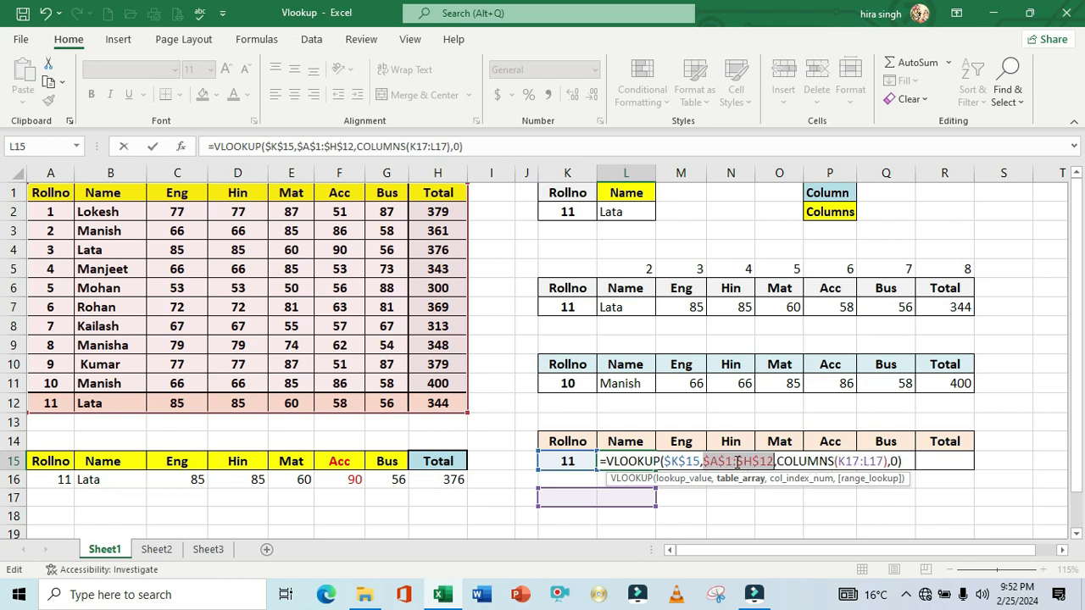
click(839, 461)
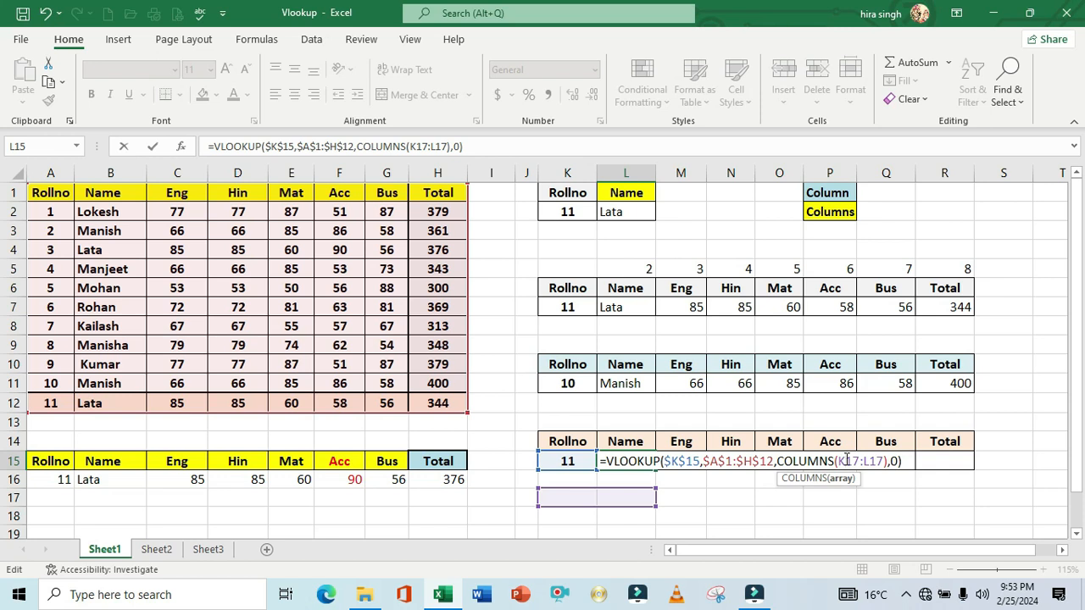
key(F4)
key(Return)
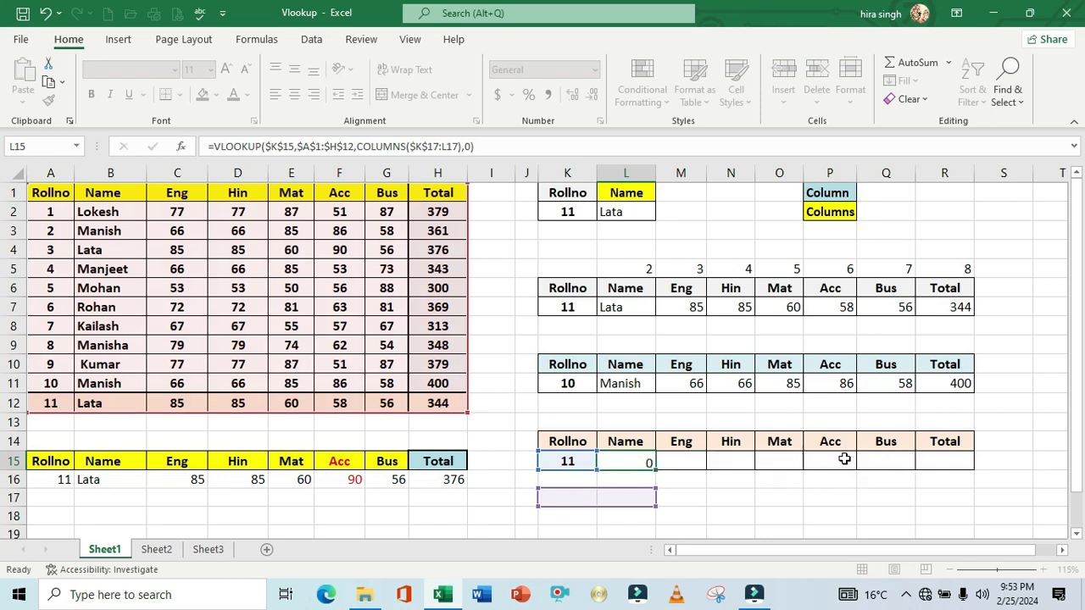
click(649, 460)
drag(655, 471, 967, 473)
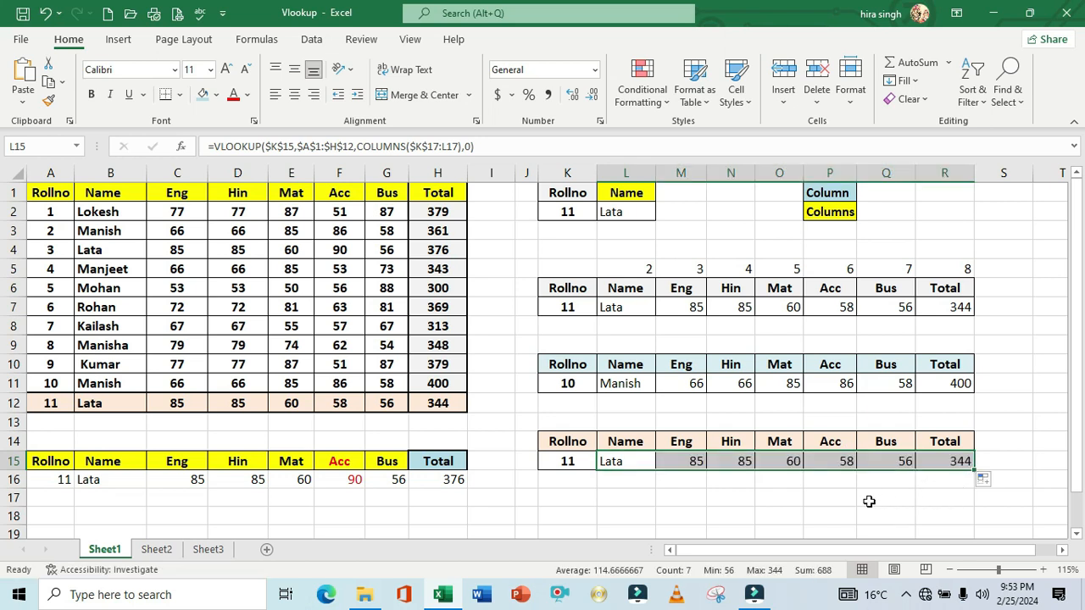
Test the lookup row by setting the roll number in K15 to 7 and then to 10
click(568, 461)
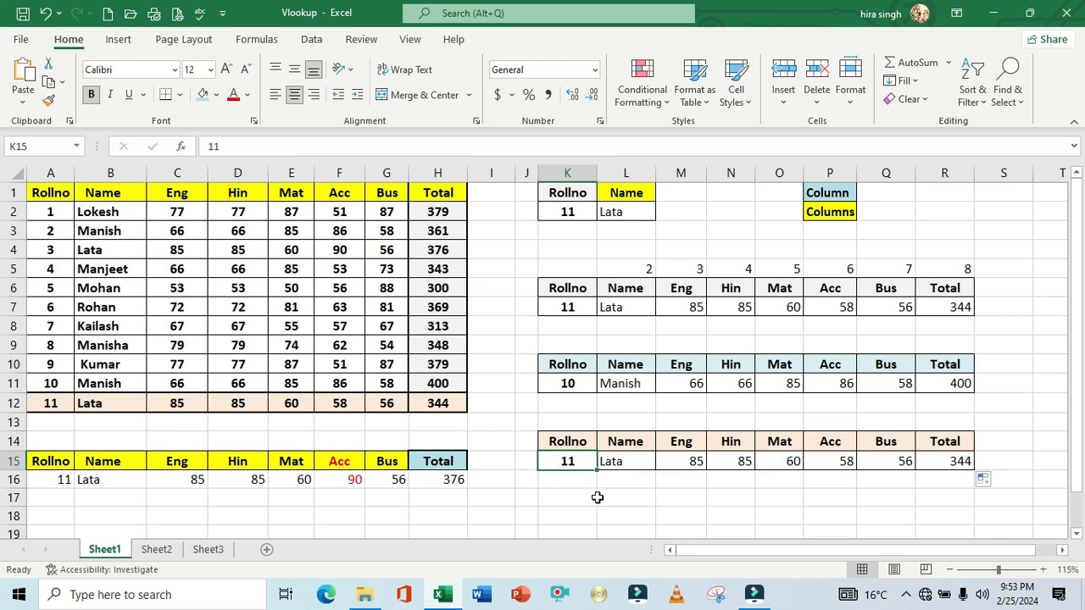
text(7)
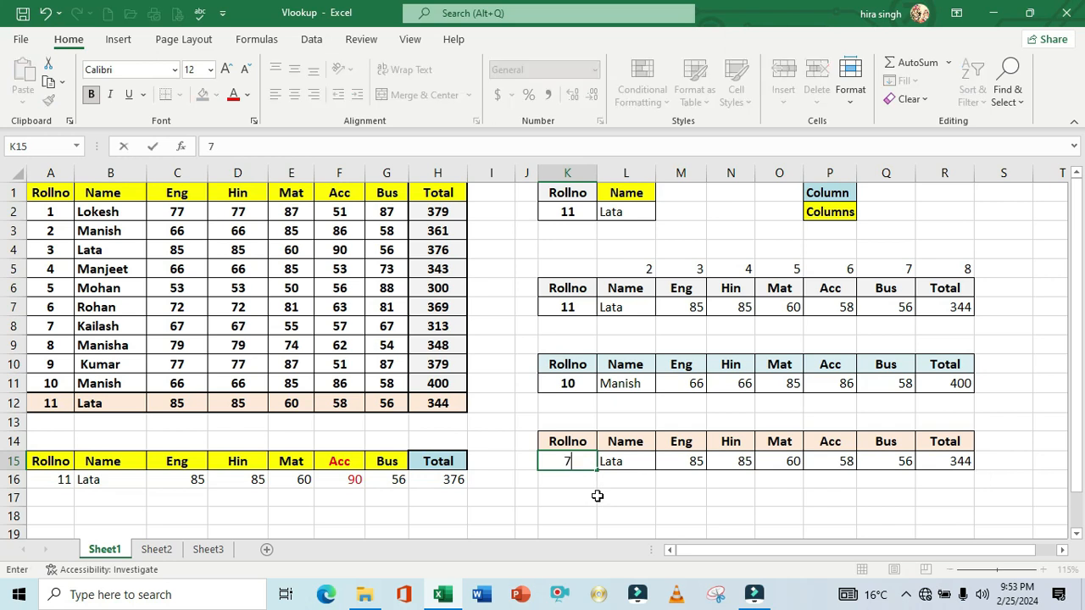
key(Return)
key(Up)
text(10)
key(Return)
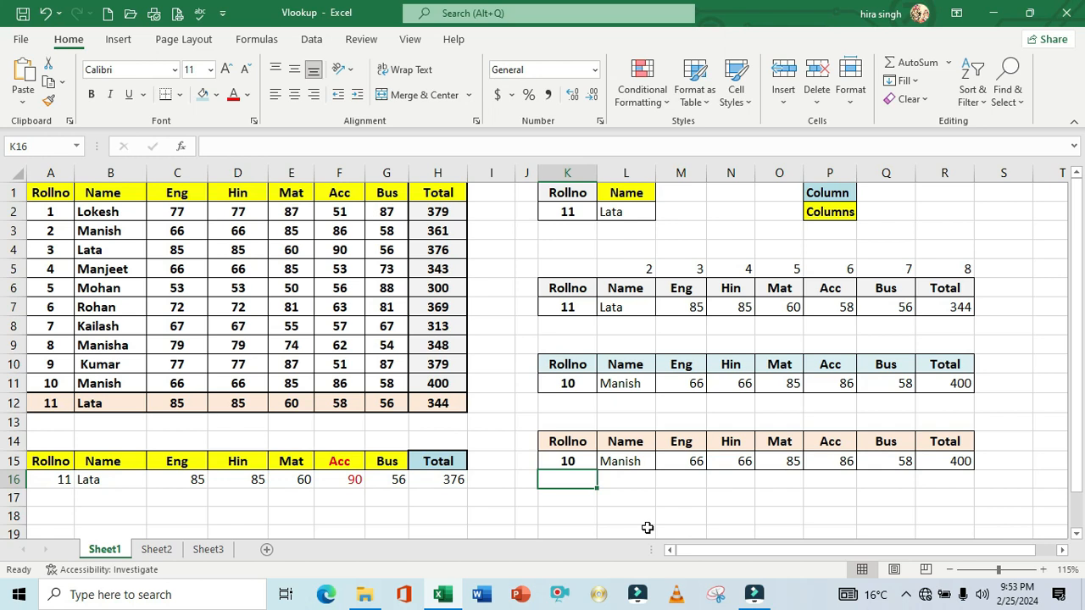
Review the VLOOKUP formula in B16 and compare the row 16 lookup results with the roll number 11 record in the table
click(97, 479)
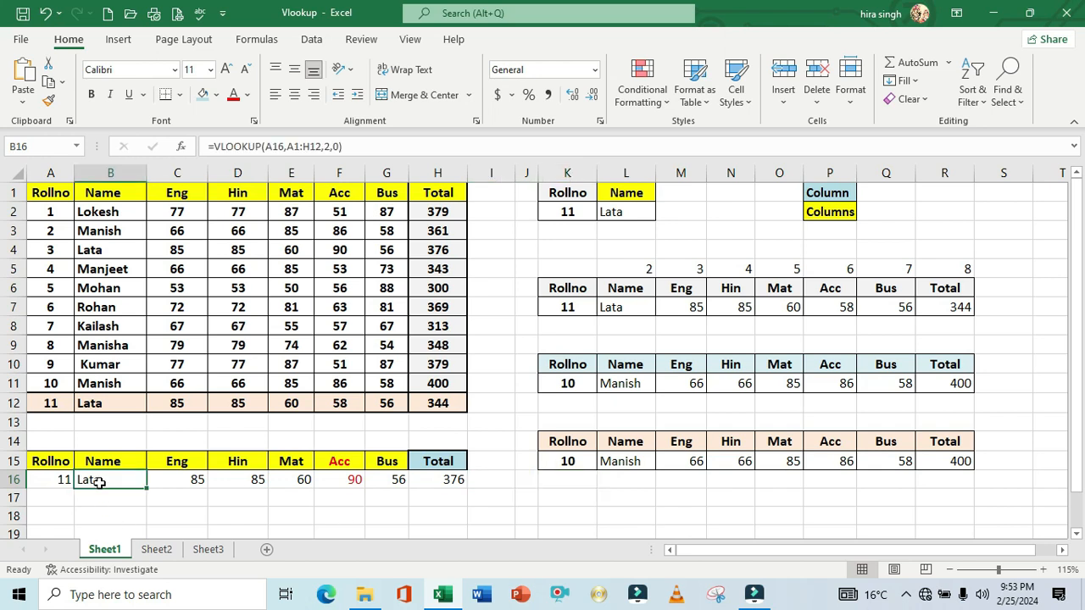
double_click(99, 482)
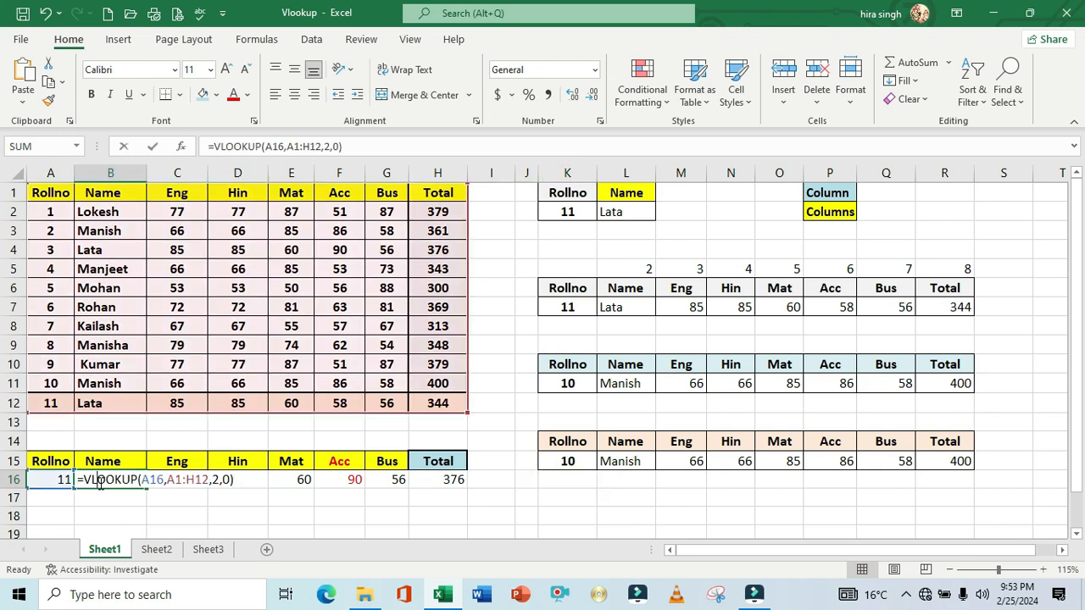
click(249, 481)
key(Return)
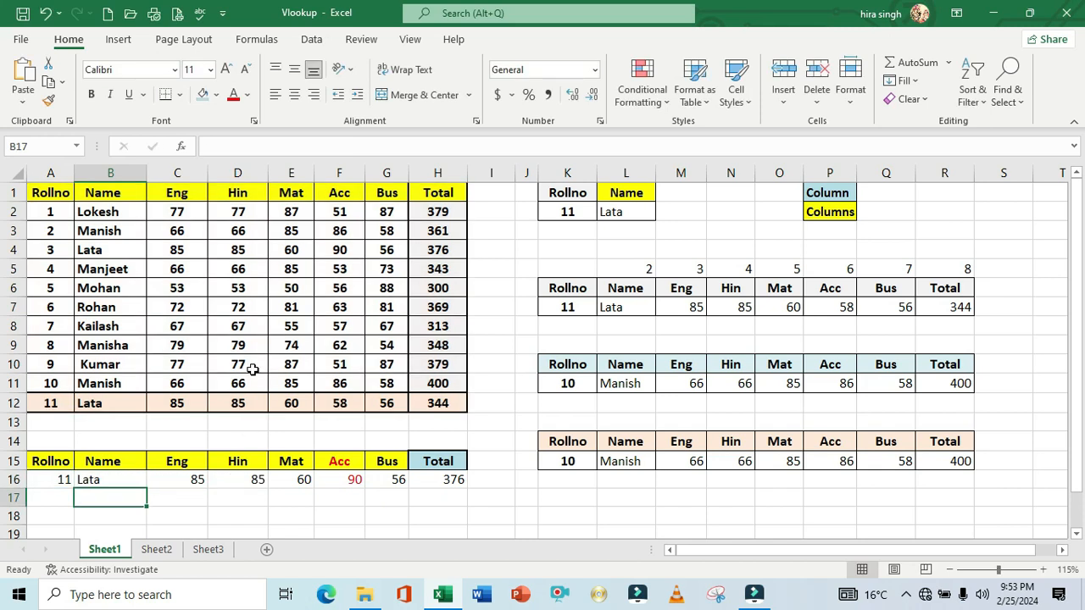
drag(59, 273, 462, 271)
click(333, 514)
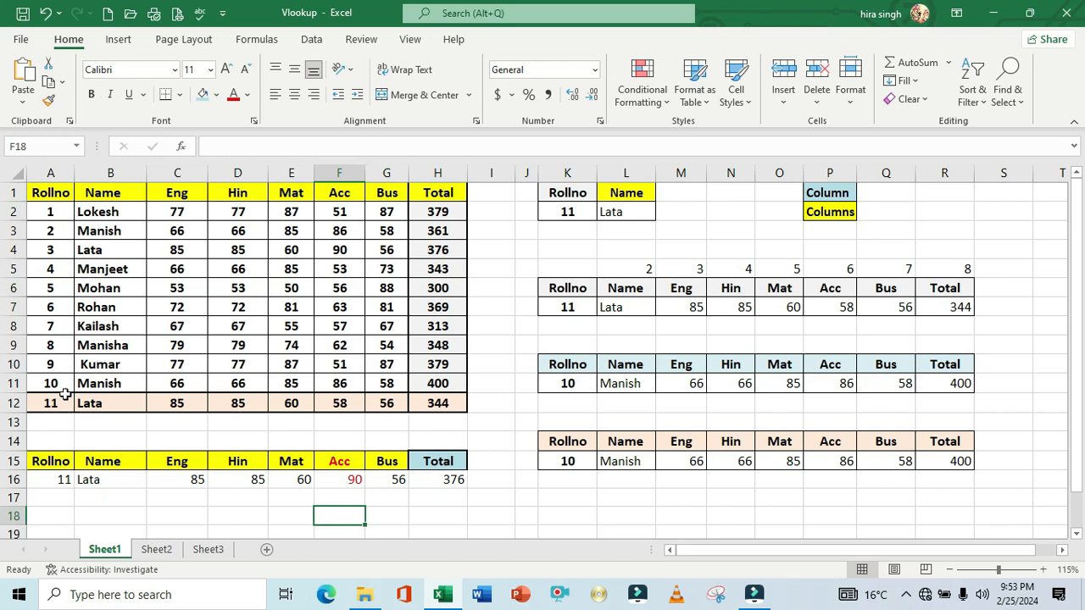
drag(64, 402, 436, 402)
click(388, 500)
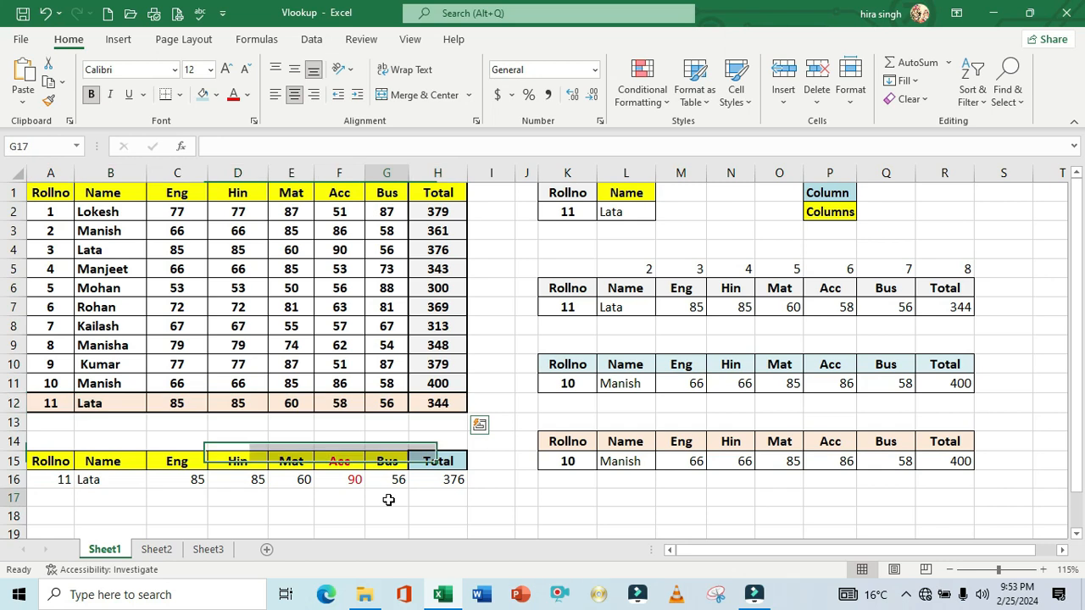
drag(54, 480, 466, 486)
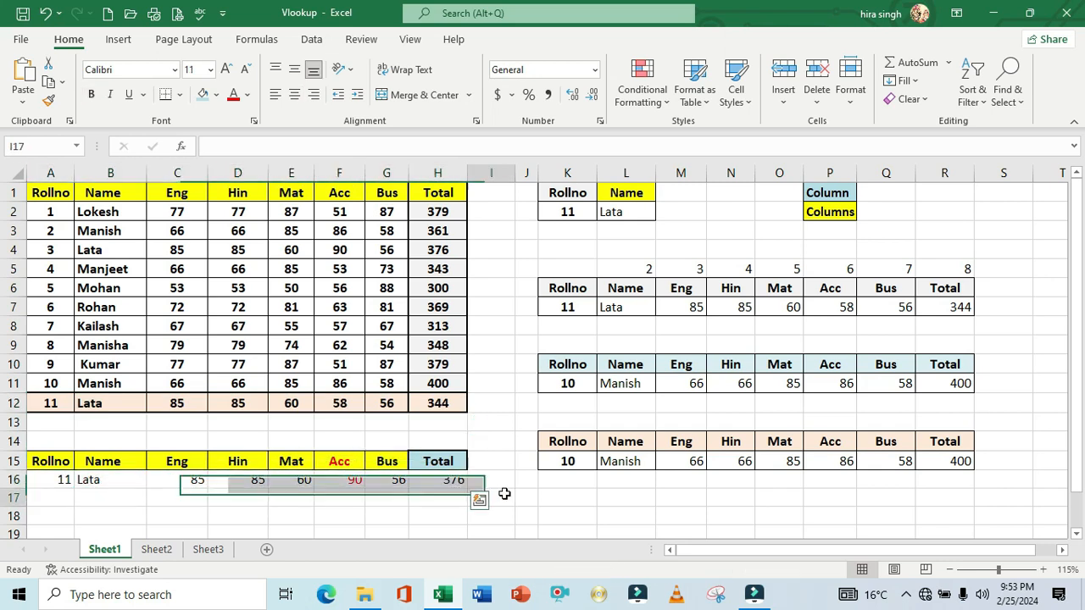
click(503, 495)
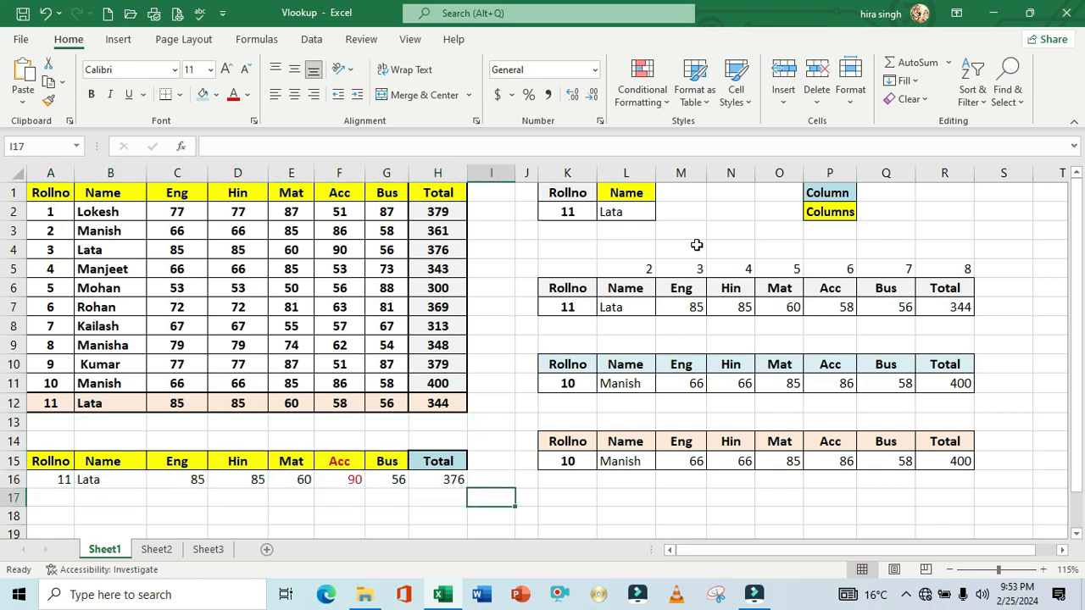
Review the helper index numbers in L5:R5 and the Column and Columns labels in P1:P2
click(643, 267)
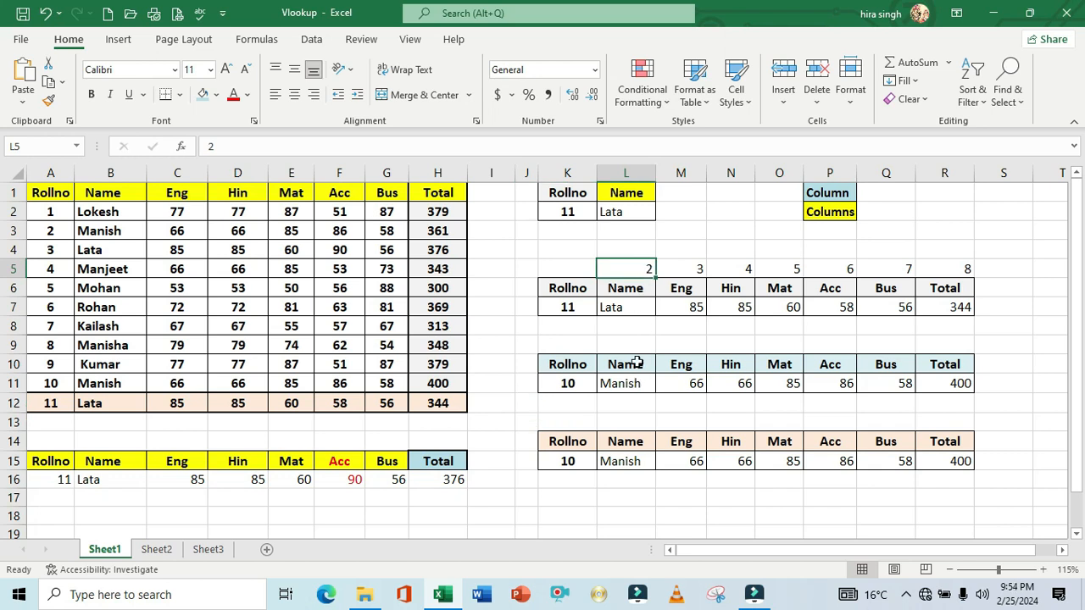
drag(643, 270, 937, 274)
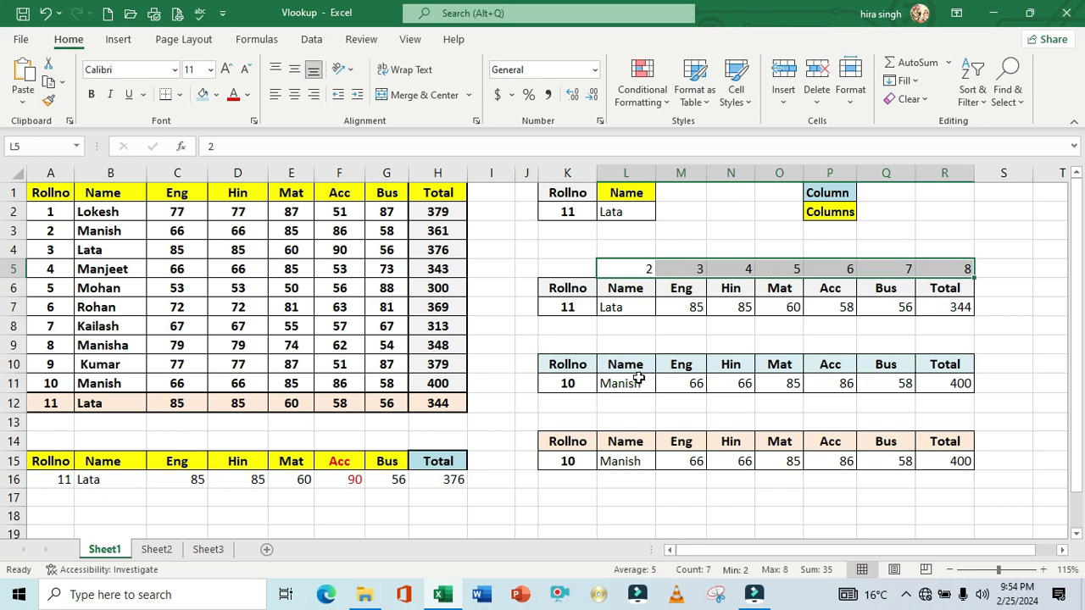
click(822, 192)
click(830, 212)
click(832, 237)
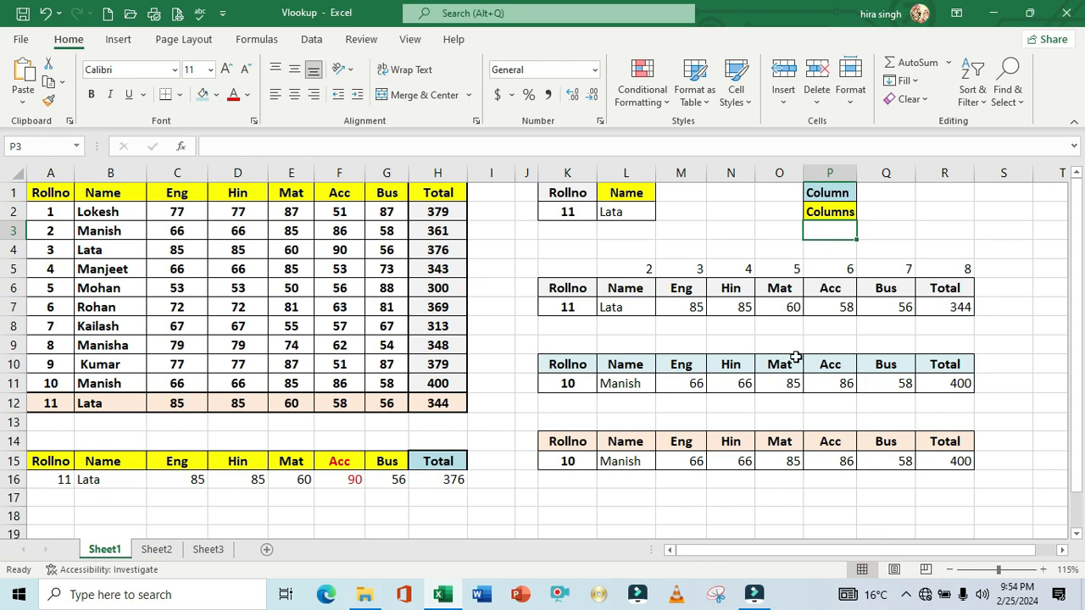
Enter a COLUMNS formula in L17 that counts the columns of the range H18:I18
click(614, 502)
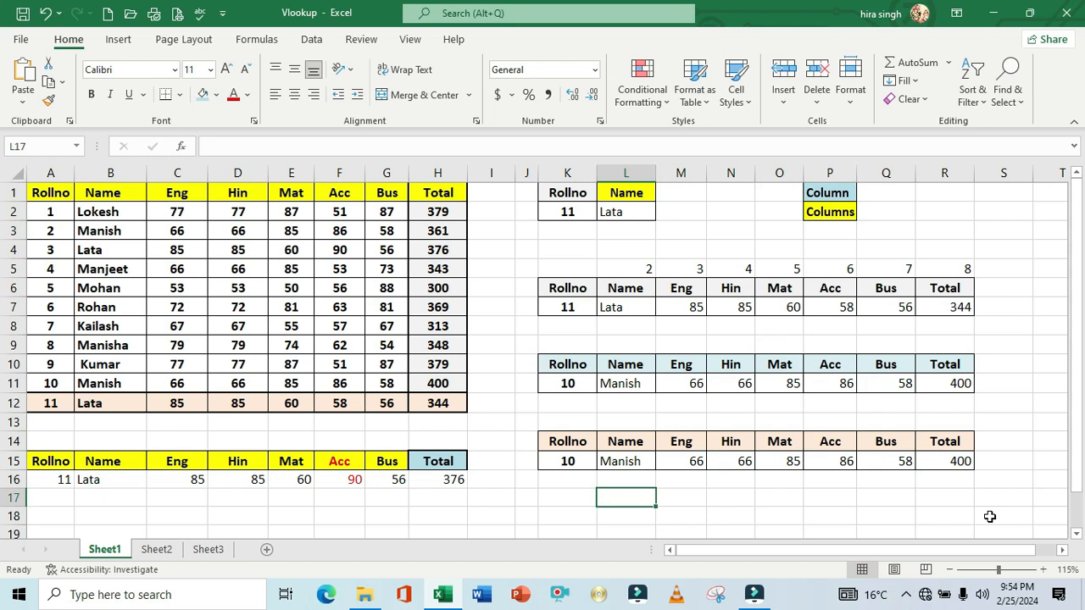
text(=co)
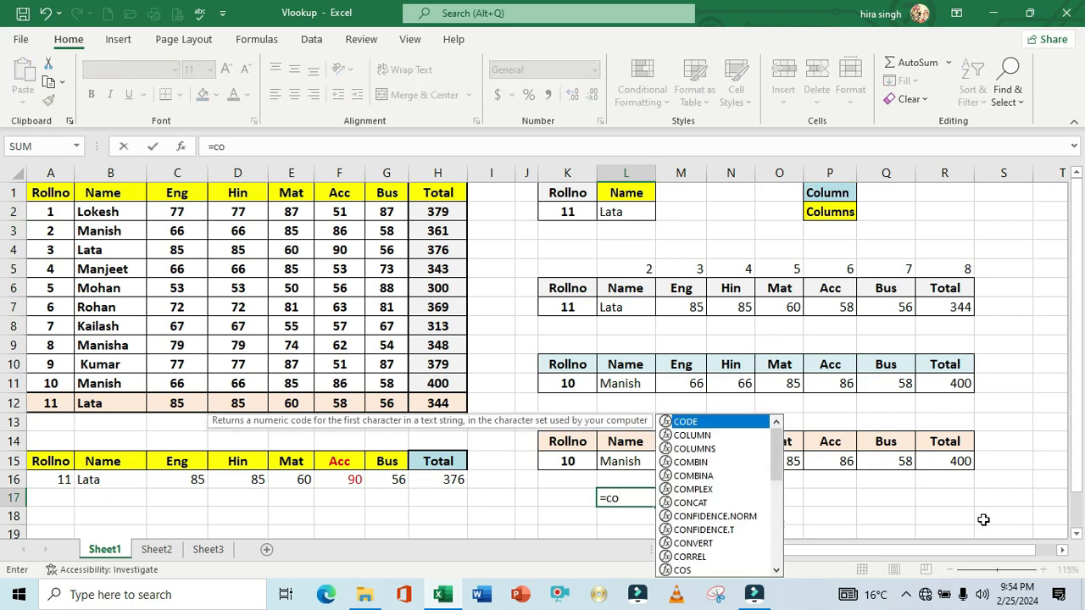
key(Down)
key(Down)
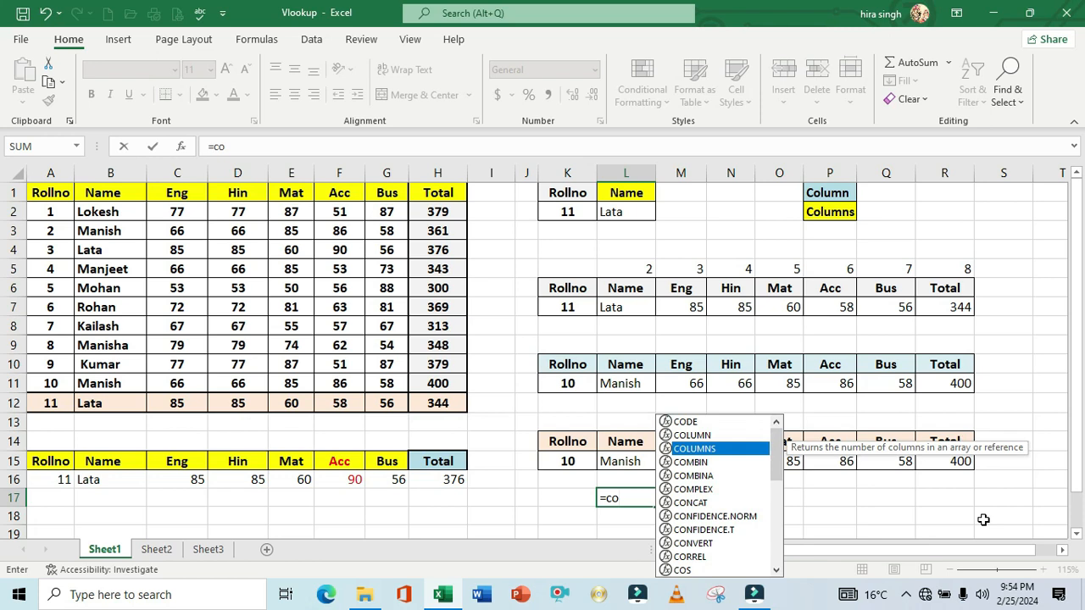
key(Tab)
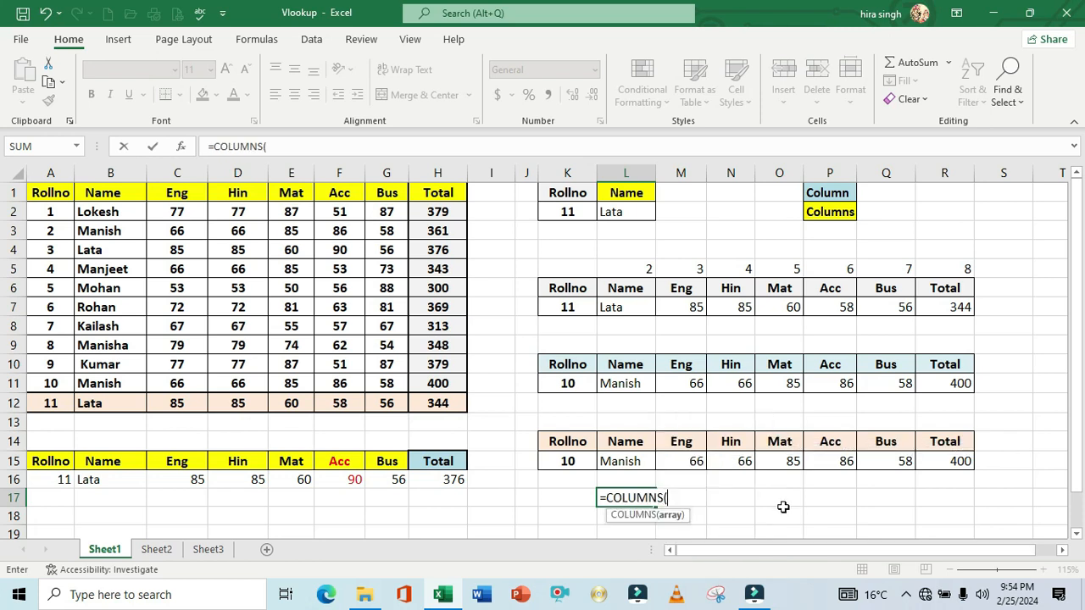
drag(437, 513, 474, 514)
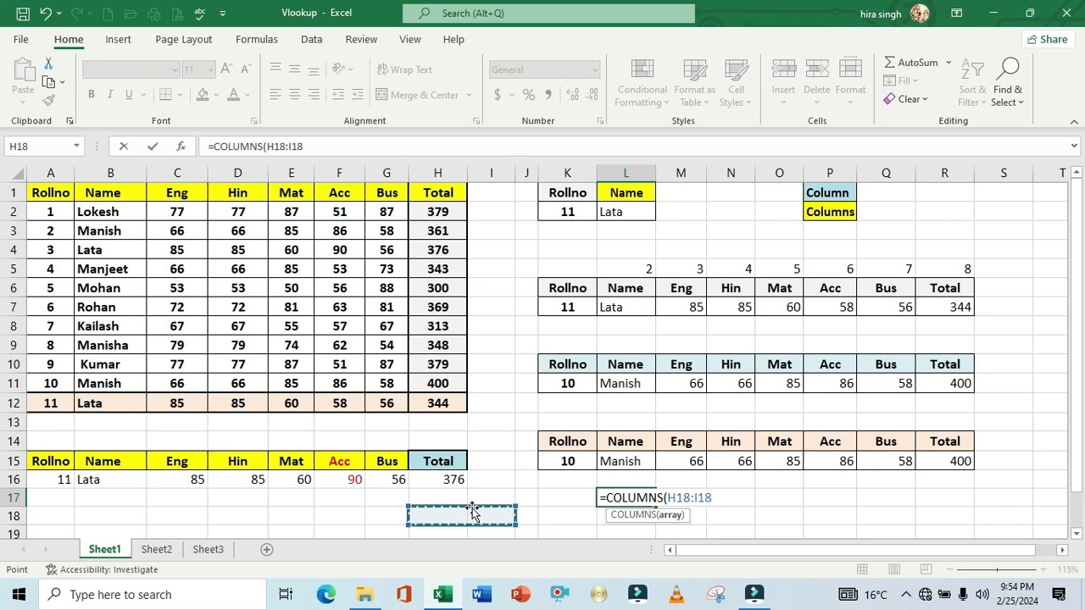
key(Return)
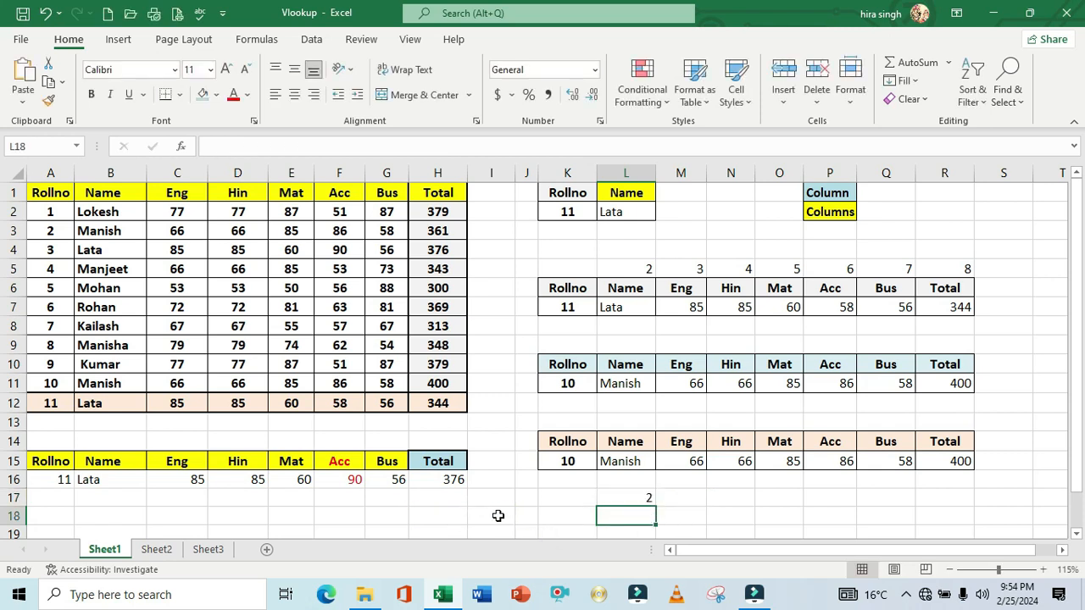
Try filling the COLUMNS formula with relative references from L17 across to R17
drag(448, 512, 481, 516)
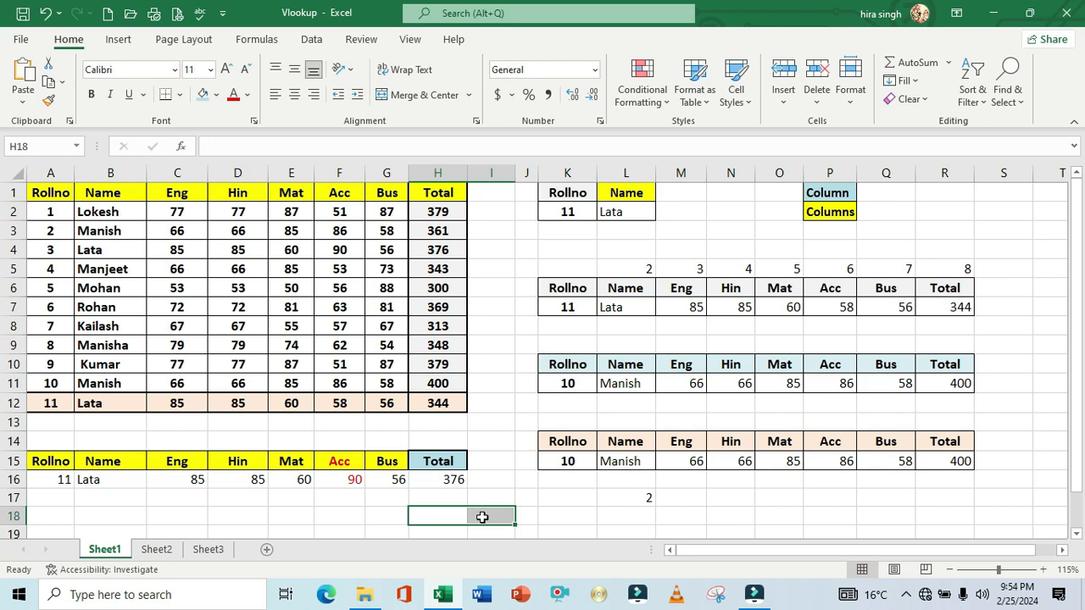
click(645, 498)
drag(655, 507, 958, 511)
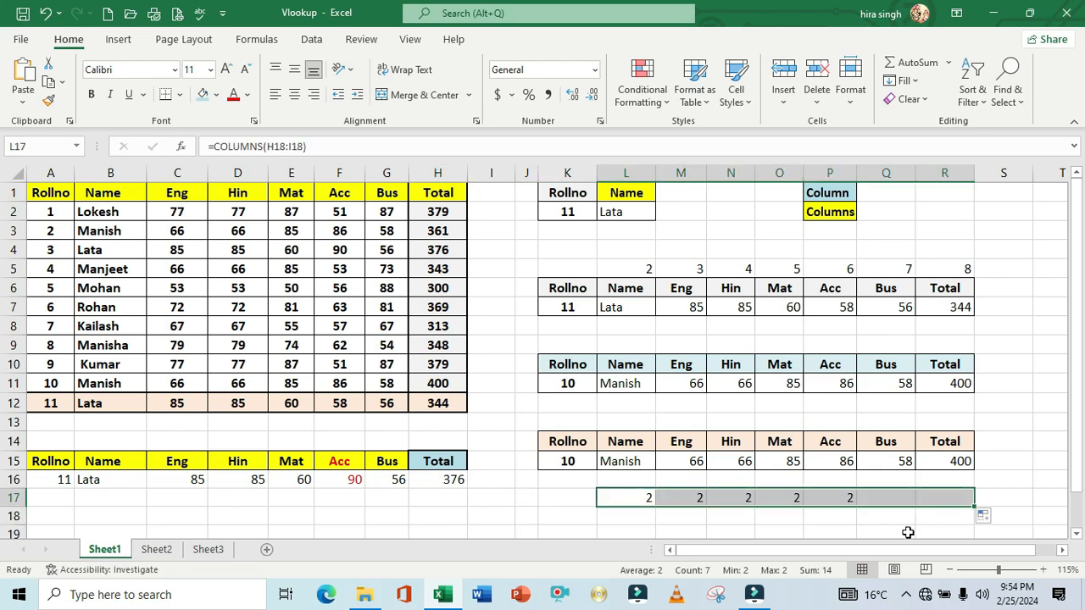
Make the range start H18 absolute in the L17 COLUMNS formula and fill it across to R17
double_click(634, 498)
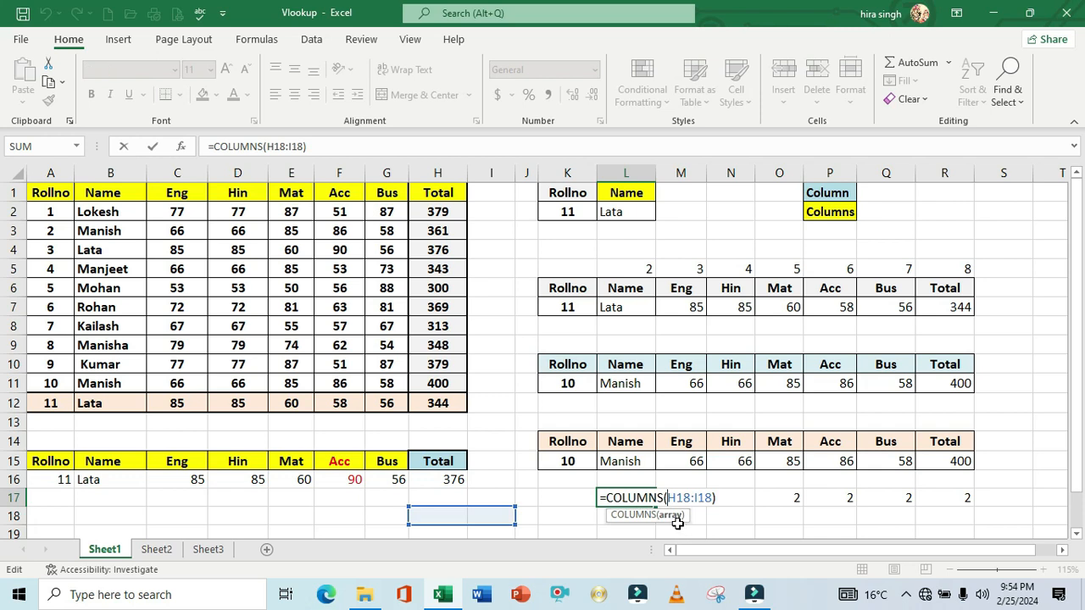
key(F4)
key(Return)
click(651, 502)
drag(658, 510, 975, 506)
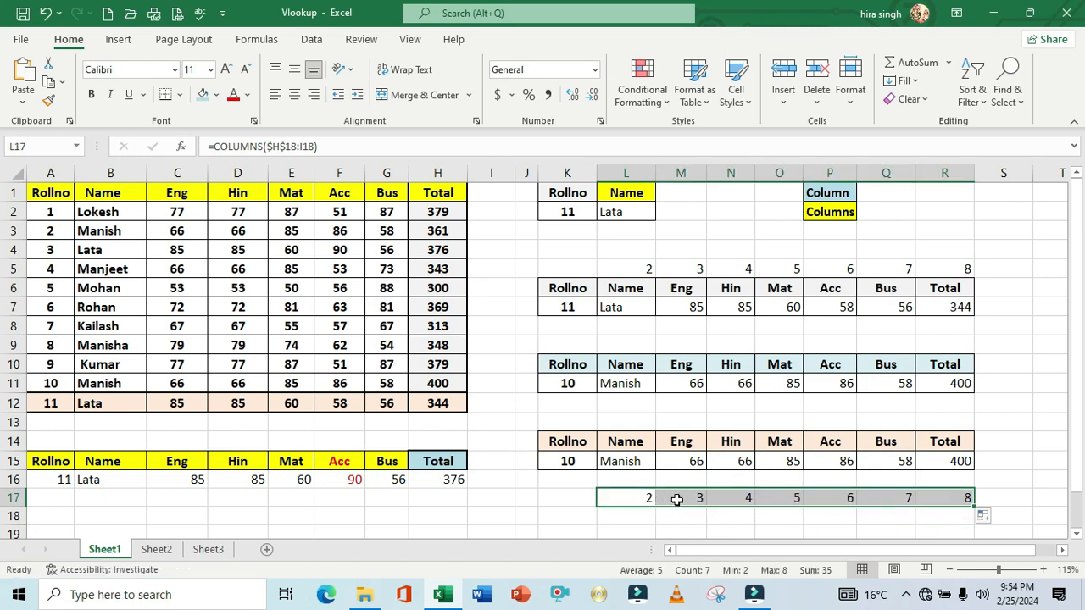
Examine the COLUMNS formulas in row 17 and compare them with the column index argument of the VLOOKUP in L15
click(678, 501)
click(731, 502)
click(780, 500)
click(826, 500)
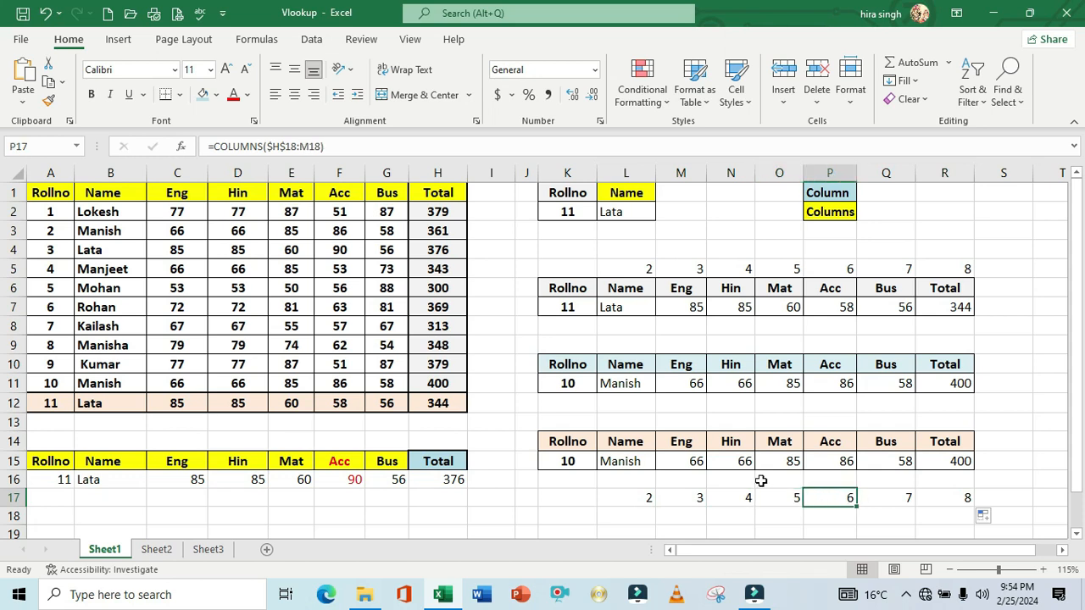
double_click(633, 466)
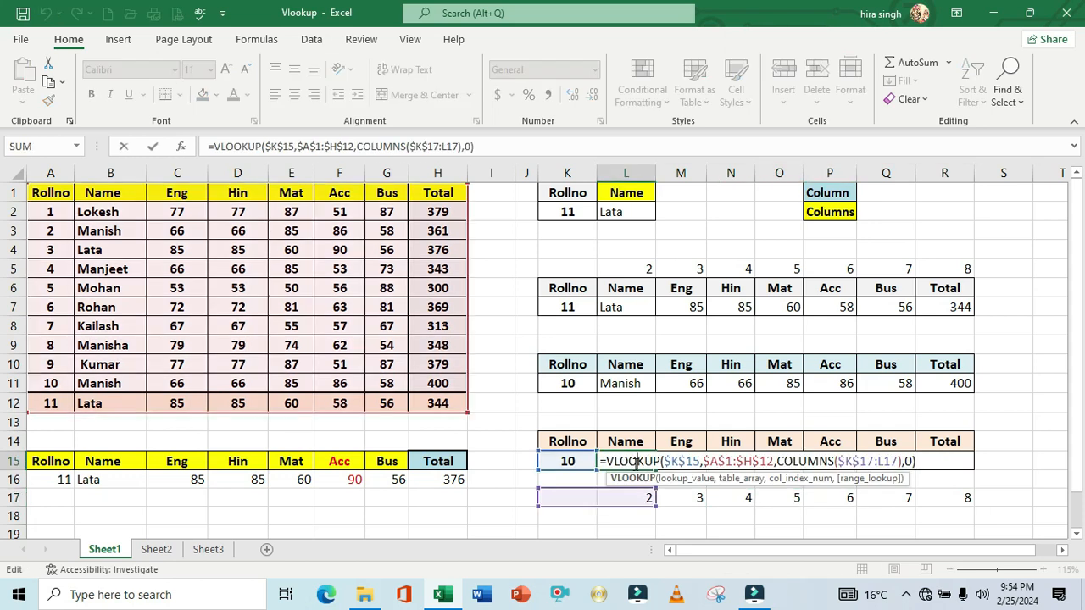
click(928, 465)
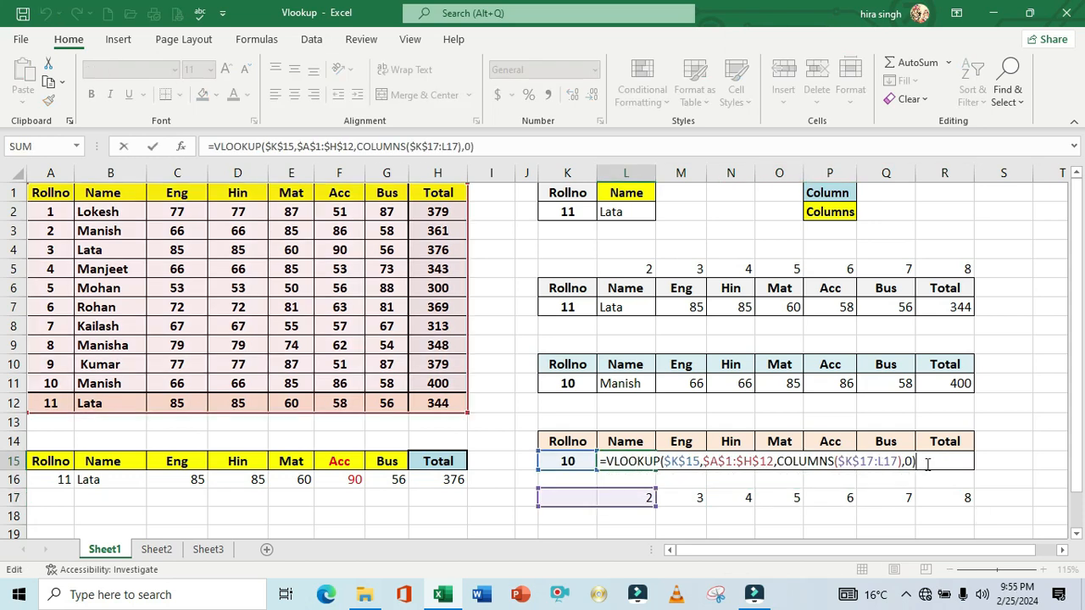
key(Return)
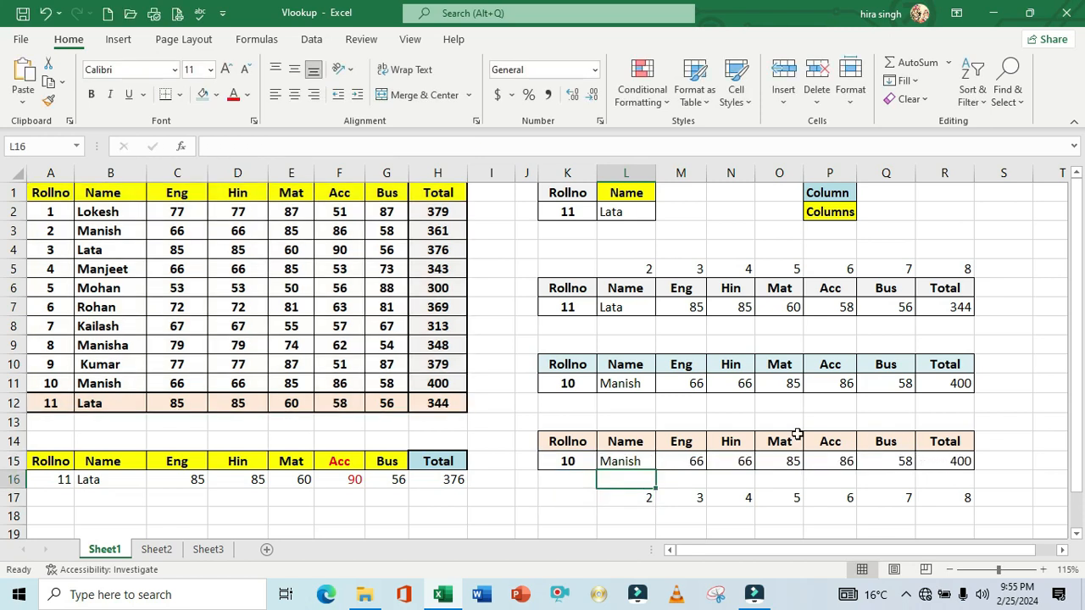
drag(627, 496, 967, 506)
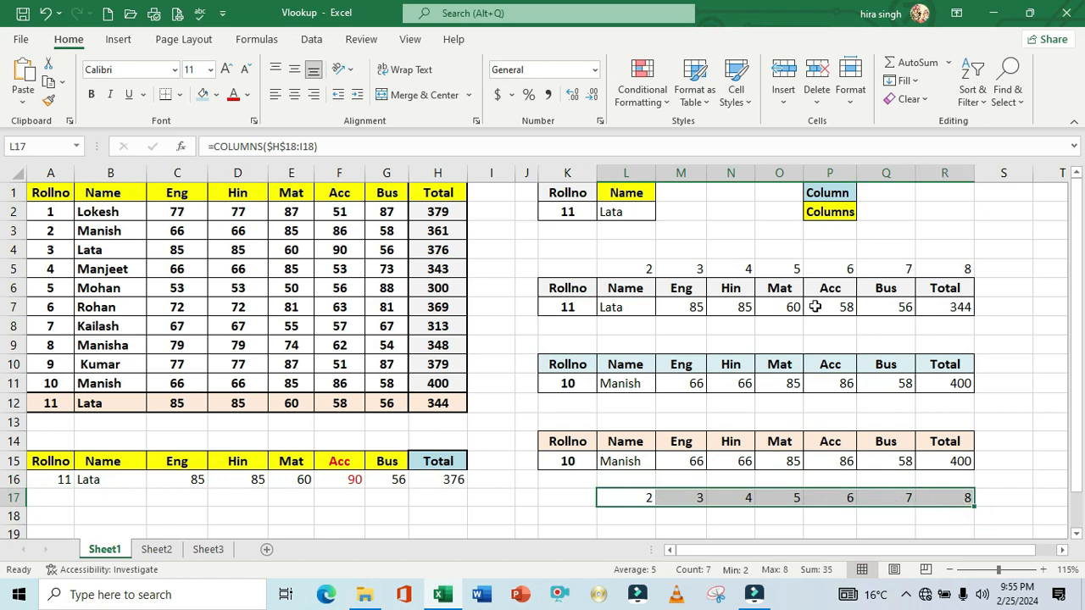